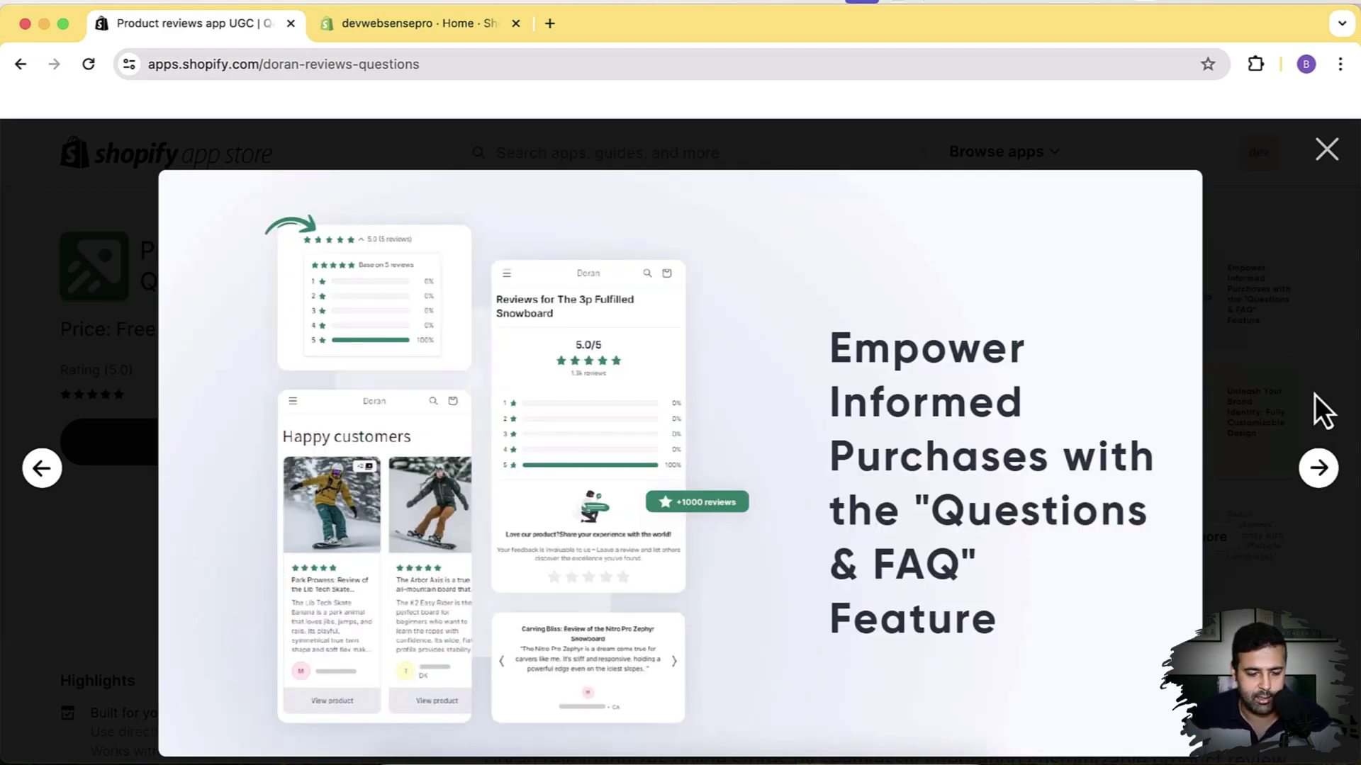
Close the screenshot gallery and start installing the Product reviews app UGC | Q&A.
{"action": "left_click", "coordinate": [1323, 150]}
{"action": "scroll", "coordinate": [1334, 303], "scroll_direction": "down", "scroll_amount": 5}
{"action": "scroll", "coordinate": [1333, 303], "scroll_direction": "up", "scroll_amount": 5}
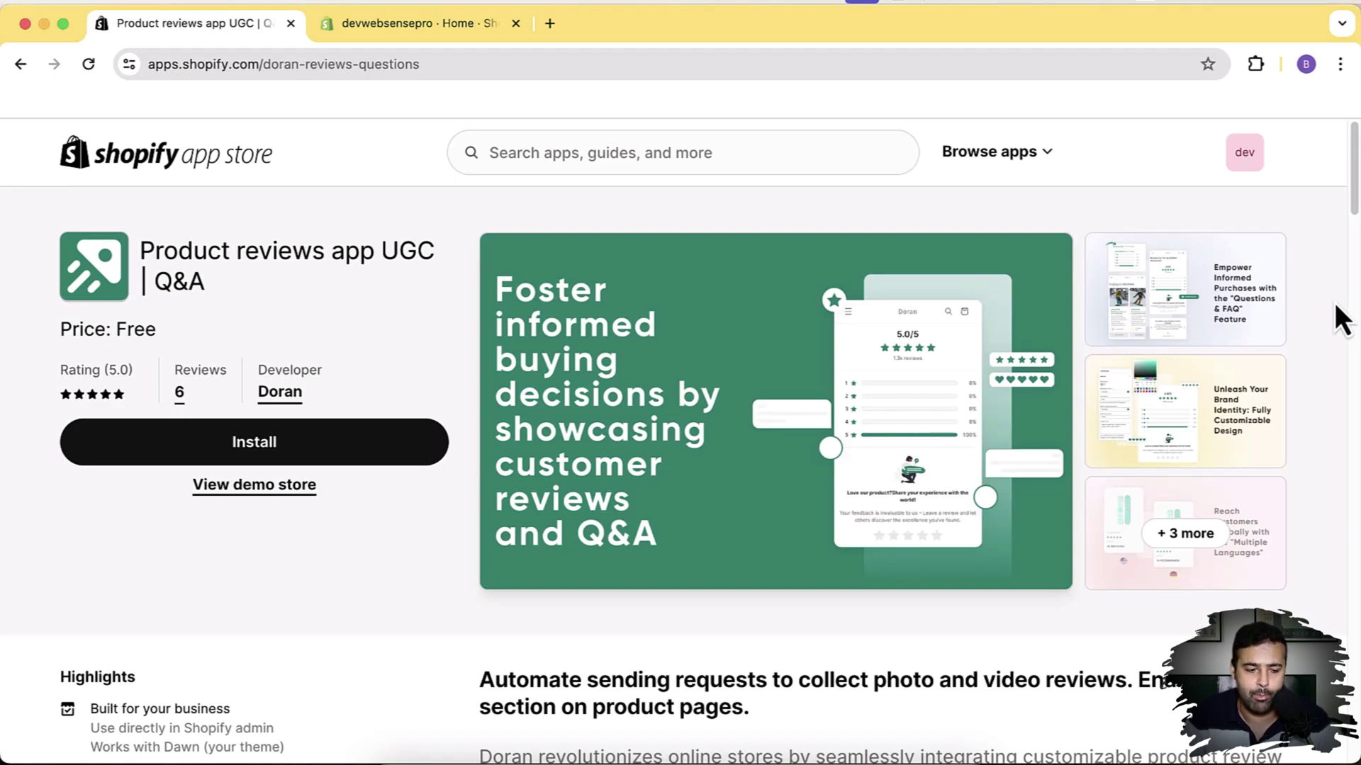
{"action": "left_click", "coordinate": [366, 461]}
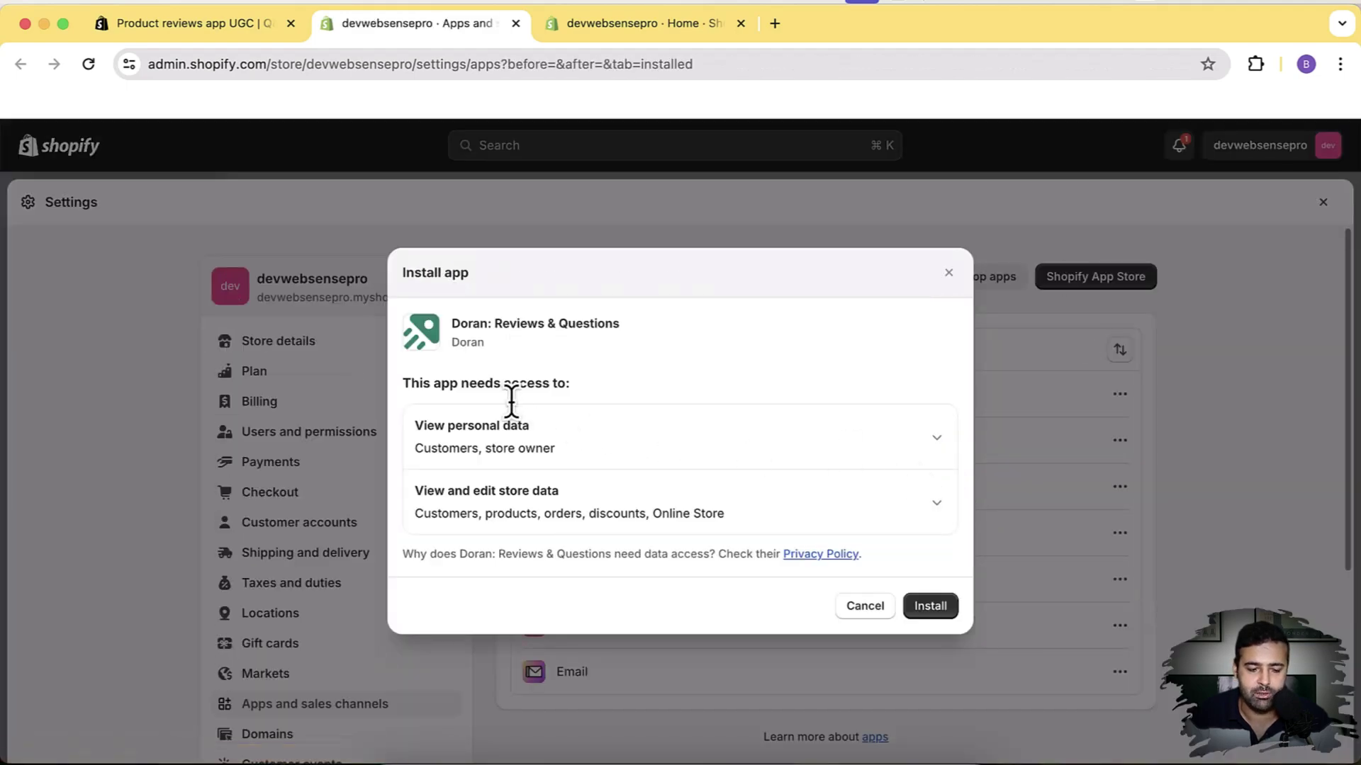
Approve Doran's data access to install it, then go to Doran's Settings in the sidebar.
{"action": "left_click", "coordinate": [933, 606]}
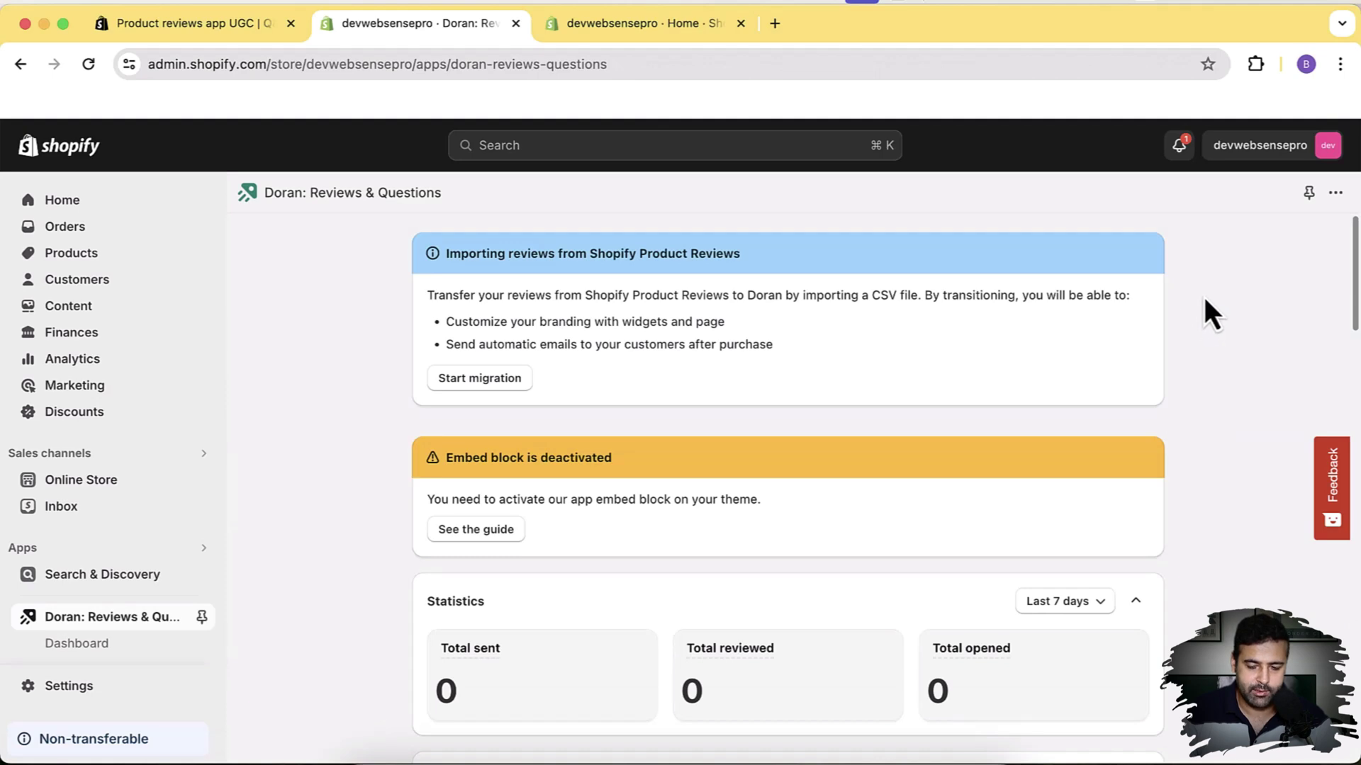
{"action": "scroll", "coordinate": [1204, 297], "scroll_direction": "down", "scroll_amount": 8}
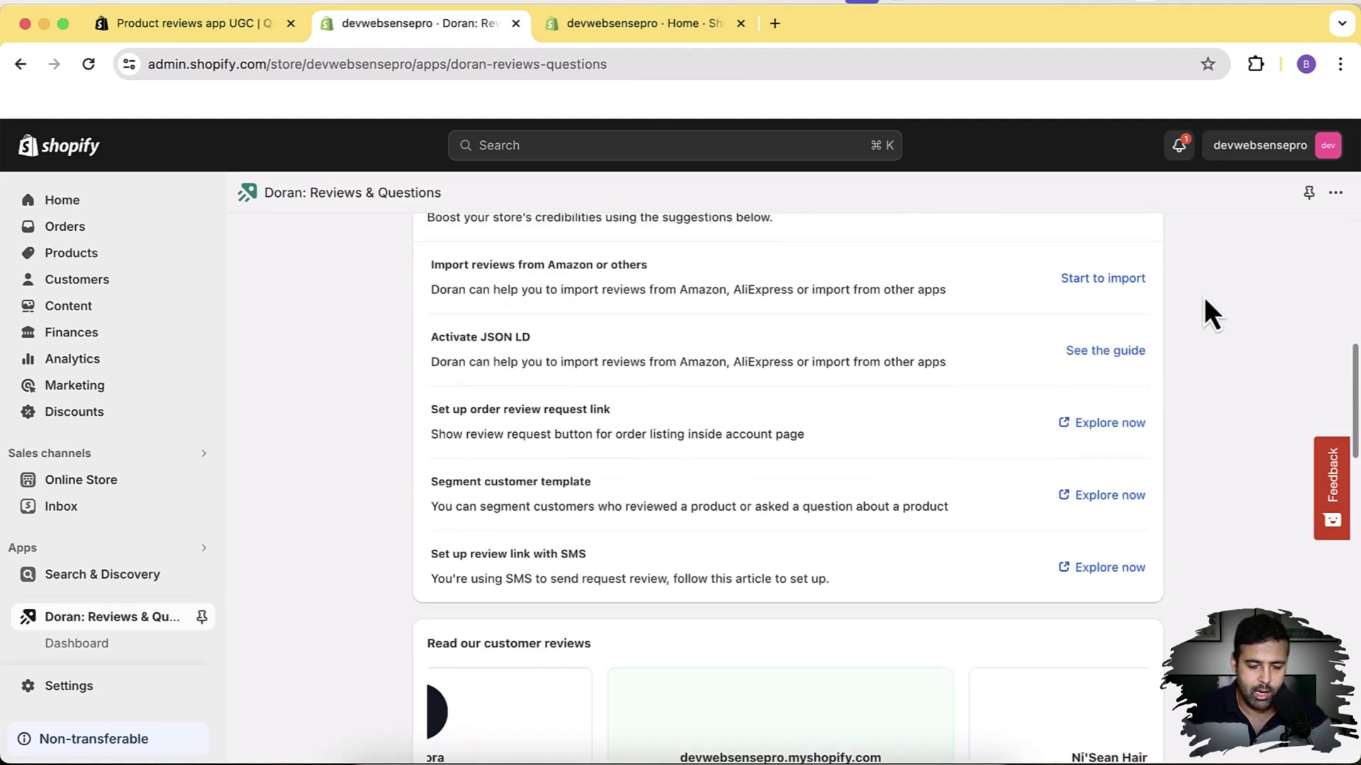
{"action": "scroll", "coordinate": [1205, 298], "scroll_direction": "up", "scroll_amount": 6}
{"action": "scroll", "coordinate": [1210, 314], "scroll_direction": "up", "scroll_amount": 2}
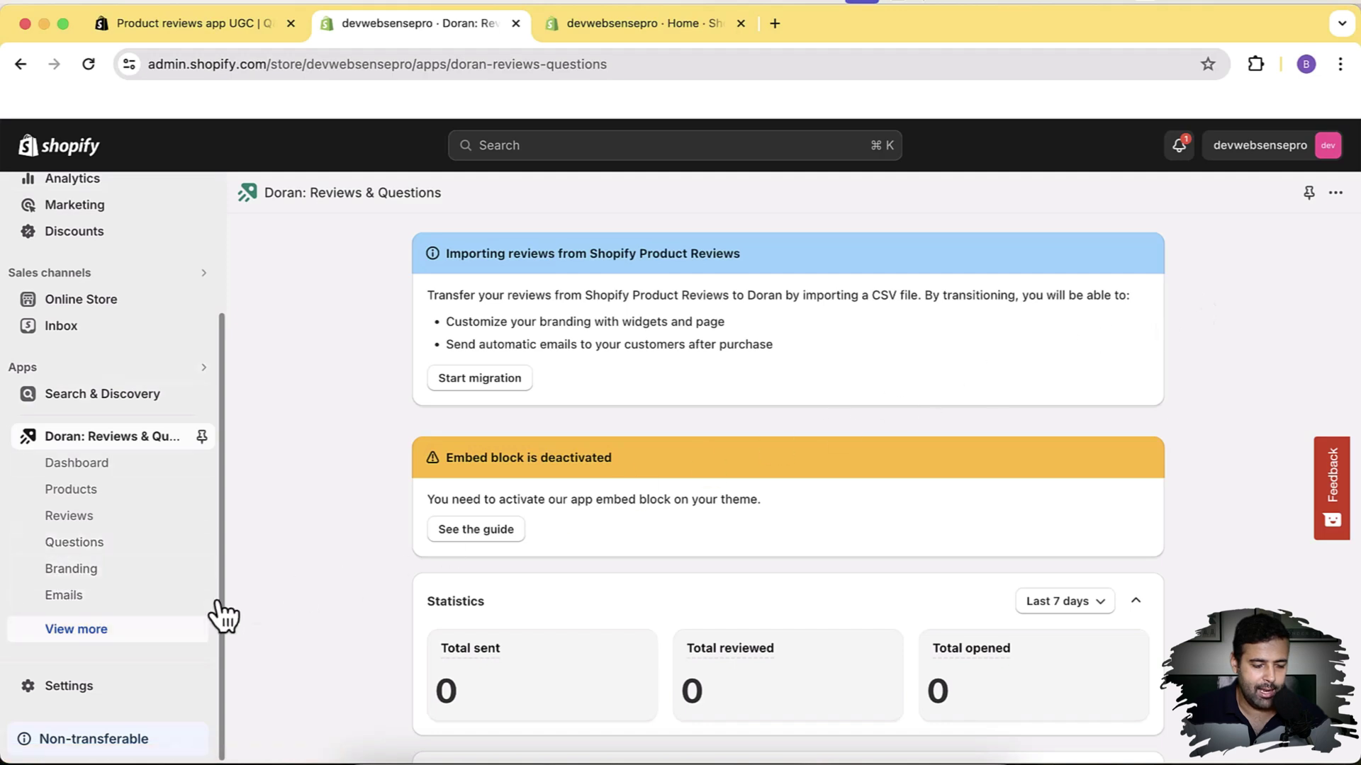
{"action": "left_click", "coordinate": [106, 628]}
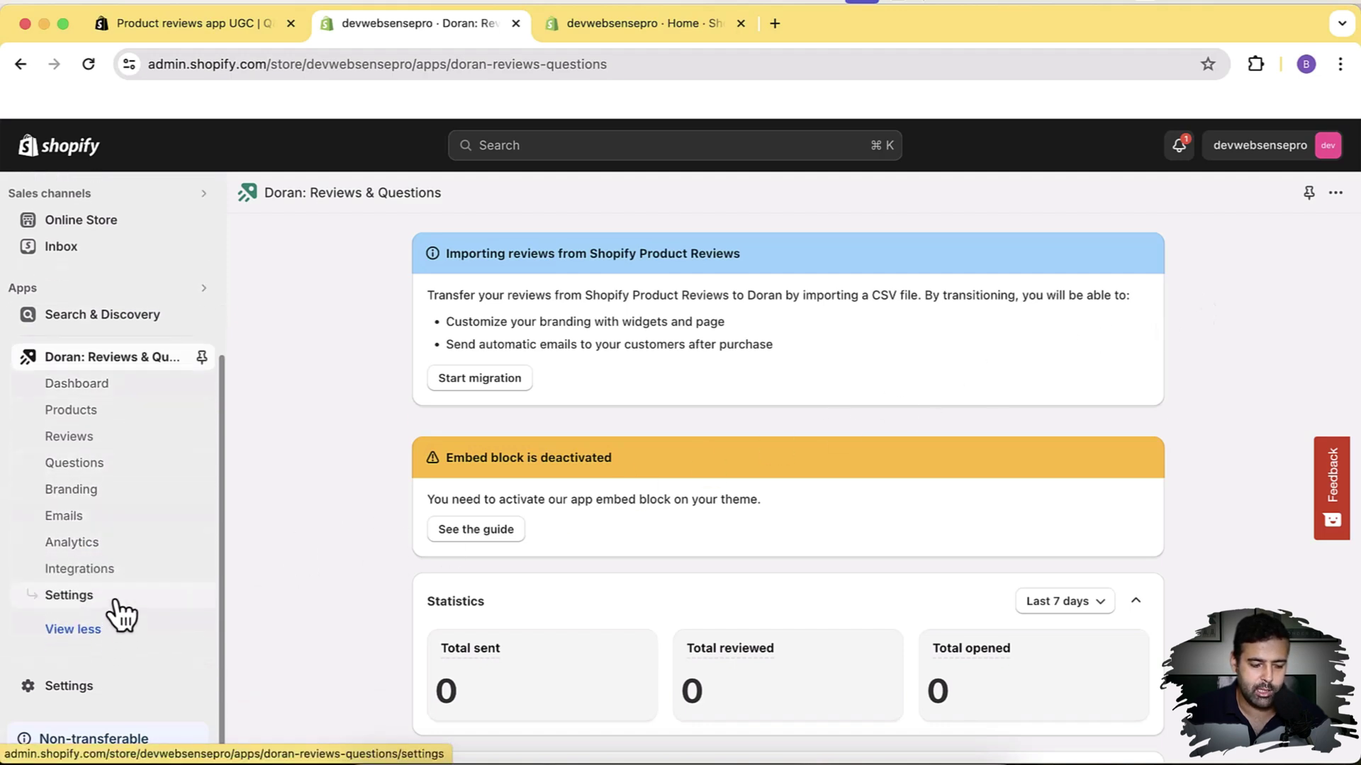
{"action": "left_click", "coordinate": [113, 602]}
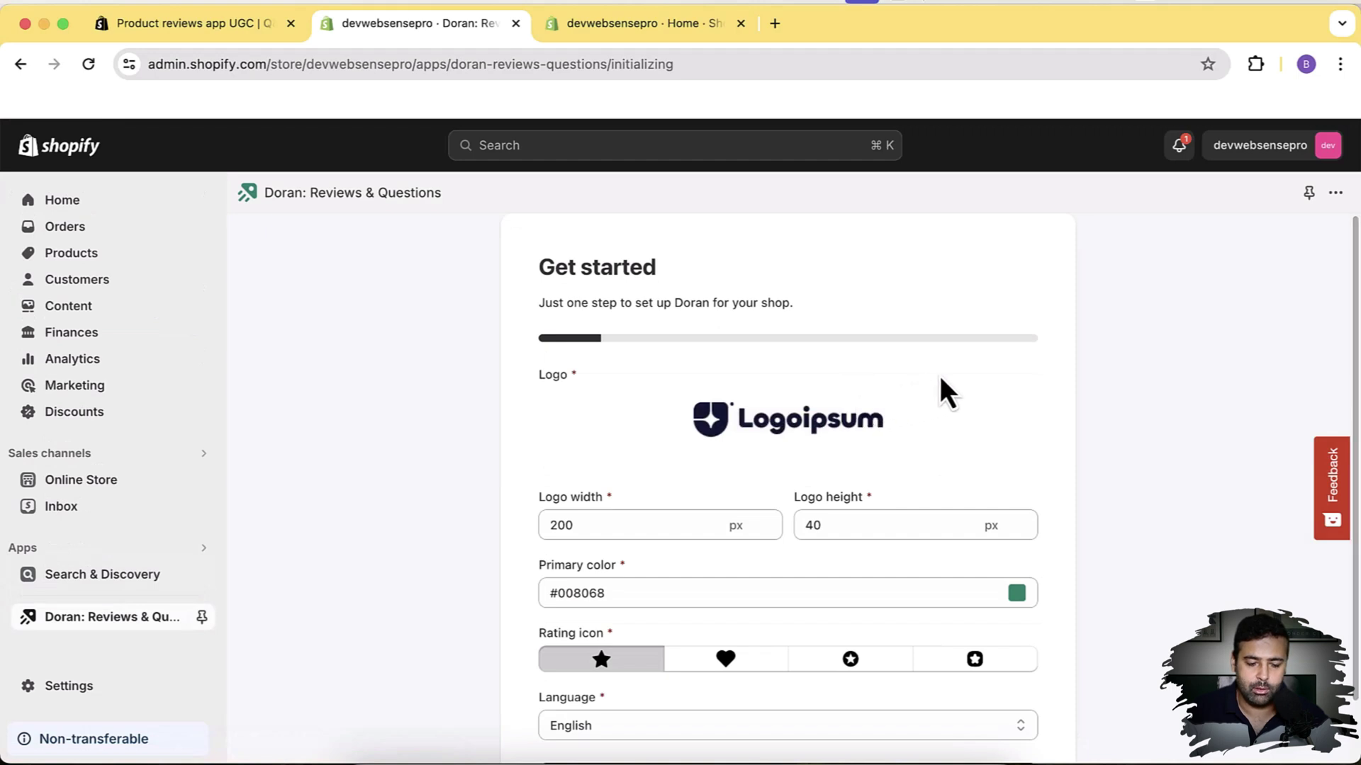
Replace the placeholder Logoipsum logo with logo.png from the Desktop, sized 200×40 px.
{"action": "scroll", "coordinate": [1134, 336], "scroll_direction": "down", "scroll_amount": 2}
{"action": "scroll", "coordinate": [1134, 337], "scroll_direction": "up", "scroll_amount": 2}
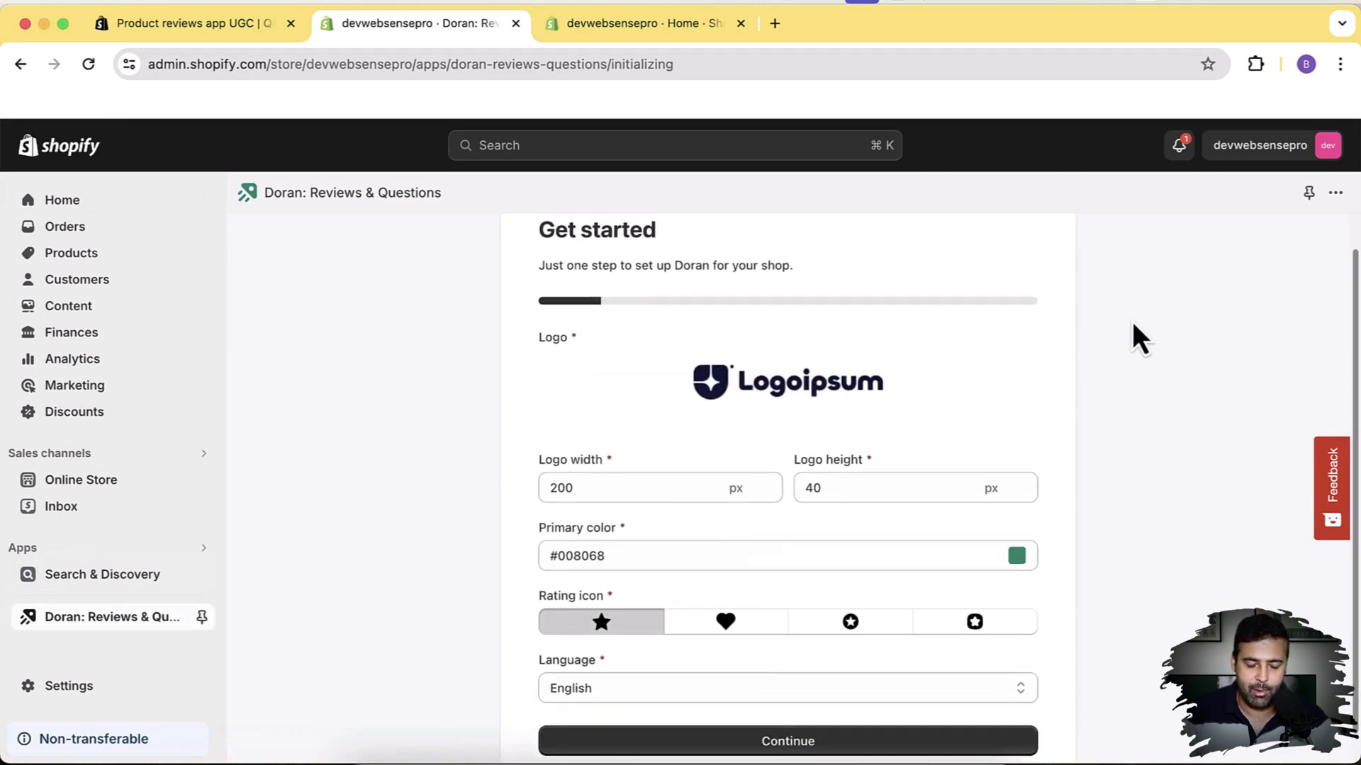
{"action": "mouse_move", "coordinate": [1035, 416]}
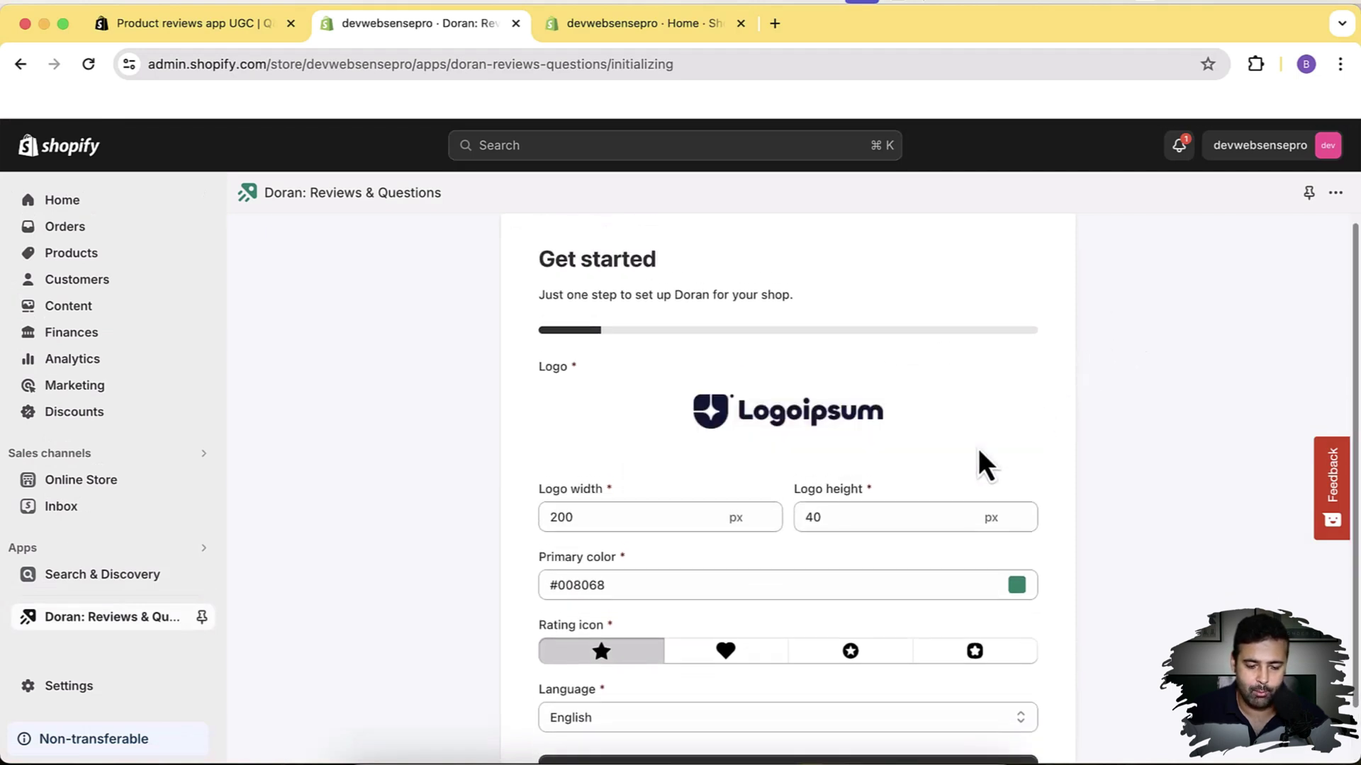
{"action": "mouse_move", "coordinate": [865, 440]}
{"action": "left_click", "coordinate": [797, 419]}
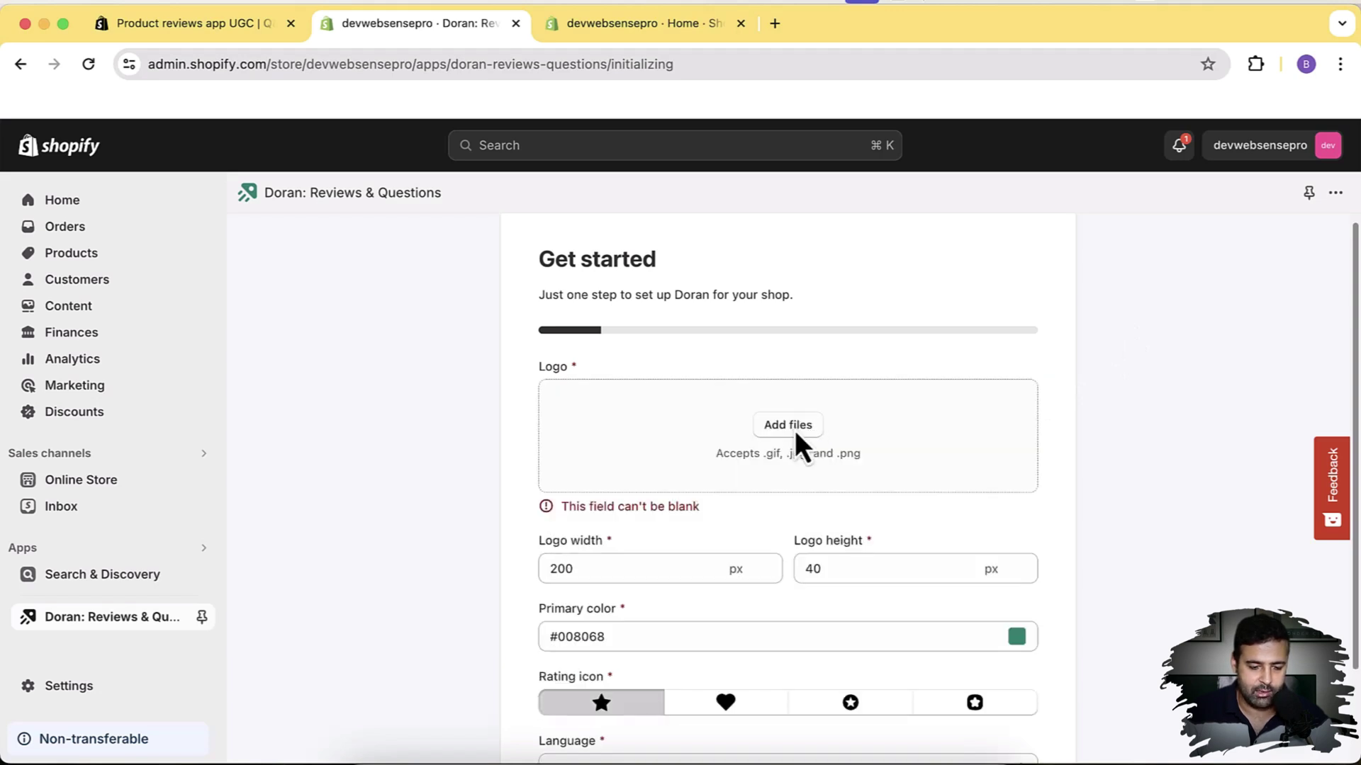
{"action": "left_click", "coordinate": [795, 430]}
{"action": "left_click", "coordinate": [347, 273]}
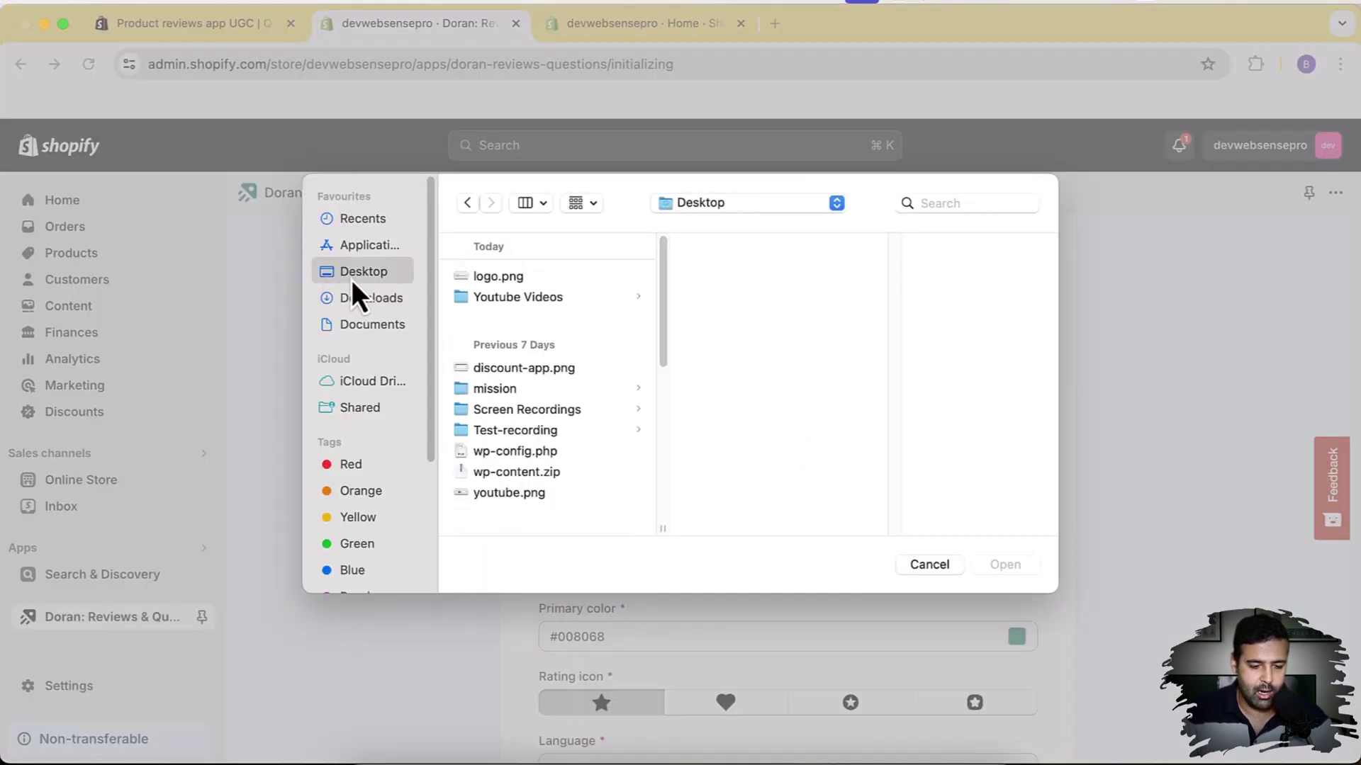
{"action": "left_click", "coordinate": [539, 282]}
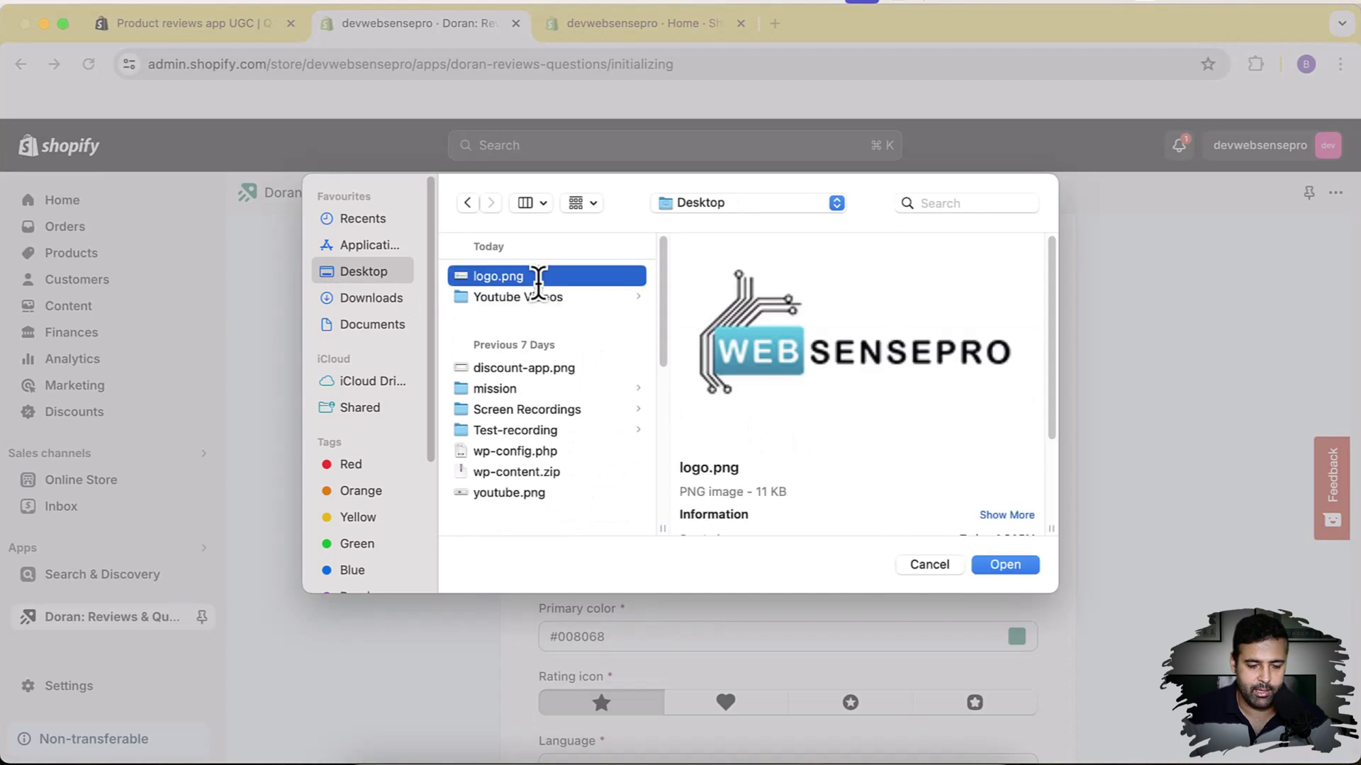
{"action": "left_click", "coordinate": [1027, 569]}
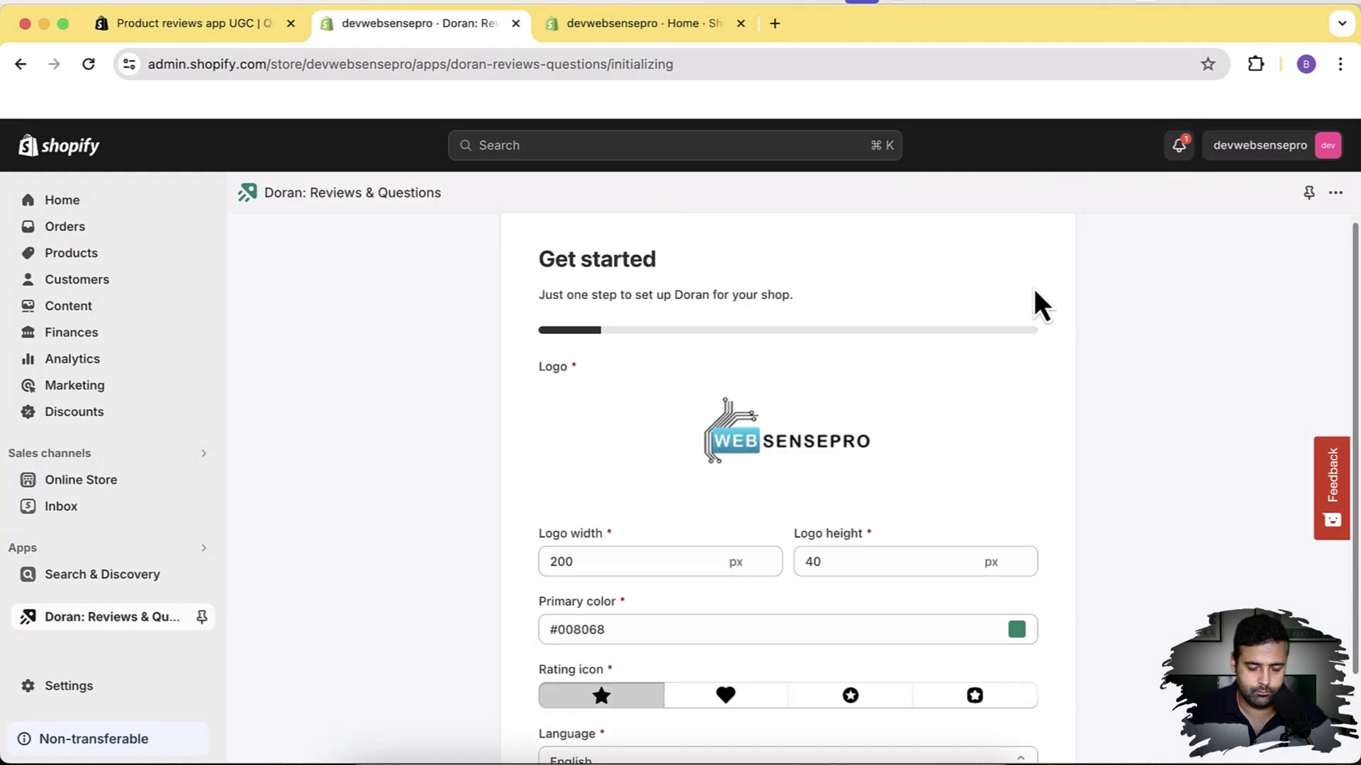
{"action": "scroll", "coordinate": [1020, 298], "scroll_direction": "down", "scroll_amount": 3}
{"action": "left_click", "coordinate": [614, 458]}
{"action": "left_click", "coordinate": [869, 459]}
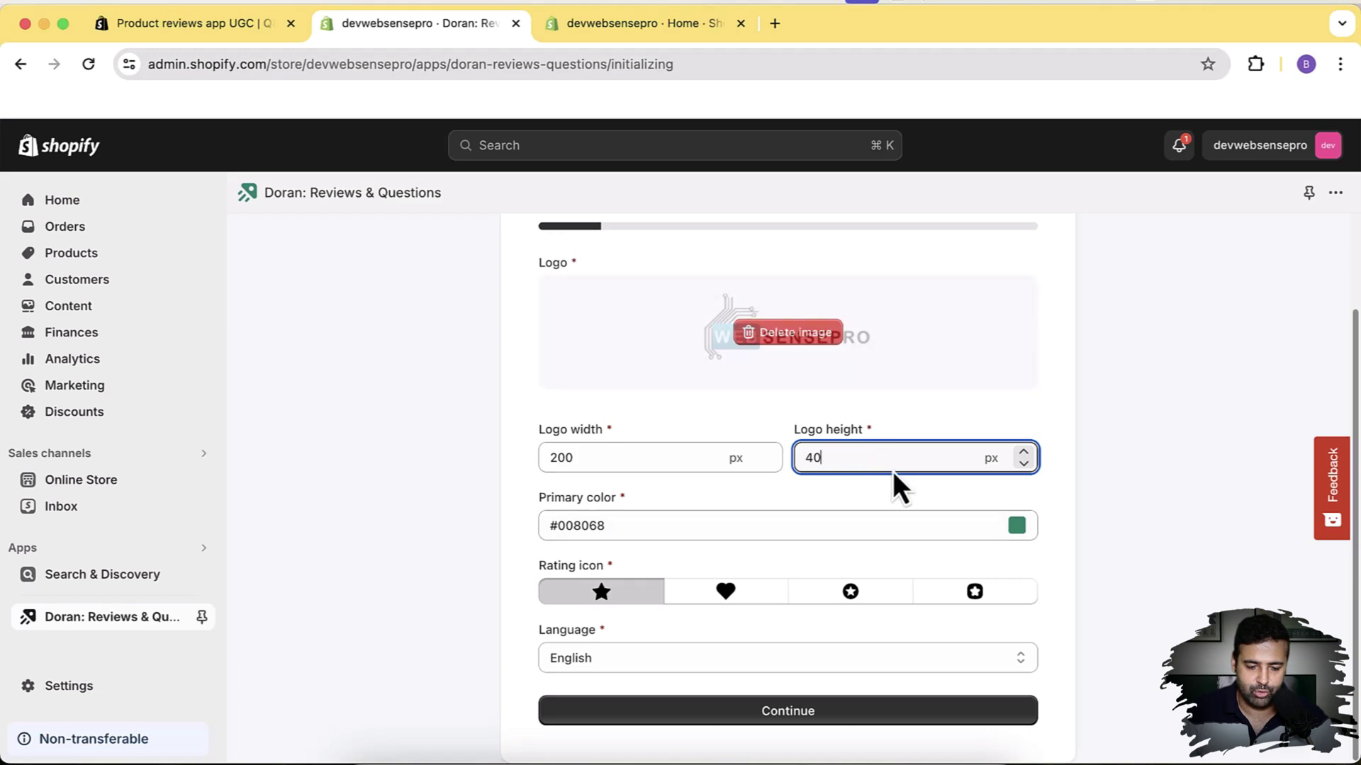
Set the primary color to #20abd0.
{"action": "left_click", "coordinate": [1020, 539]}
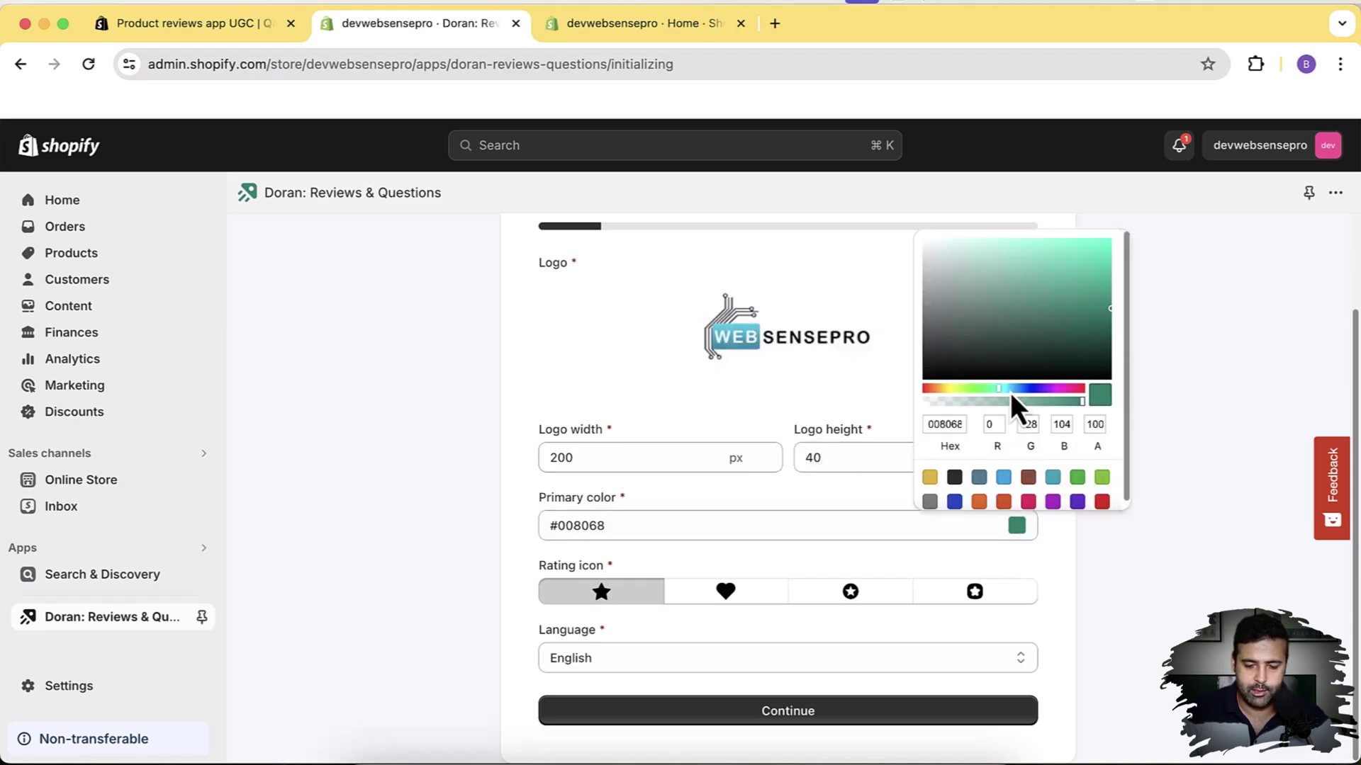
{"action": "left_click", "coordinate": [1009, 389]}
{"action": "left_click", "coordinate": [1082, 265]}
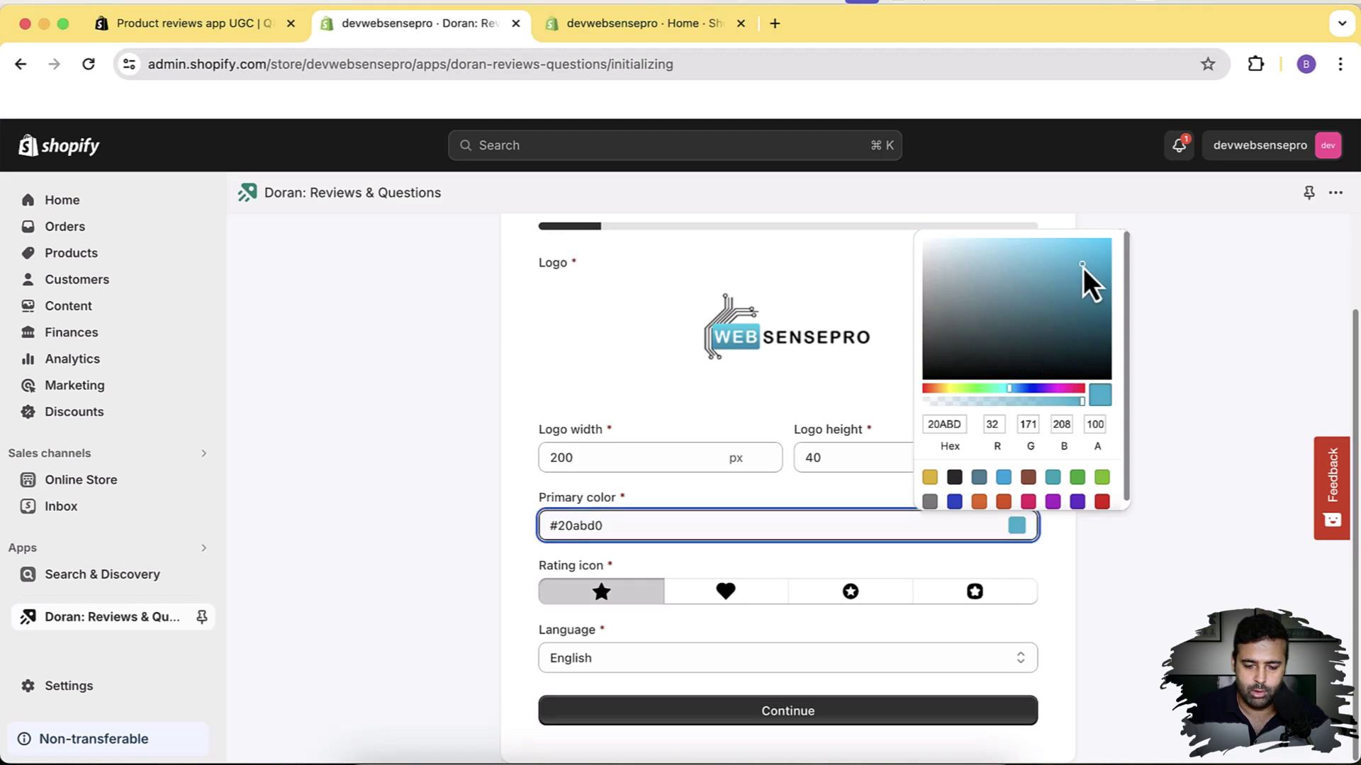
{"action": "left_click", "coordinate": [1109, 591]}
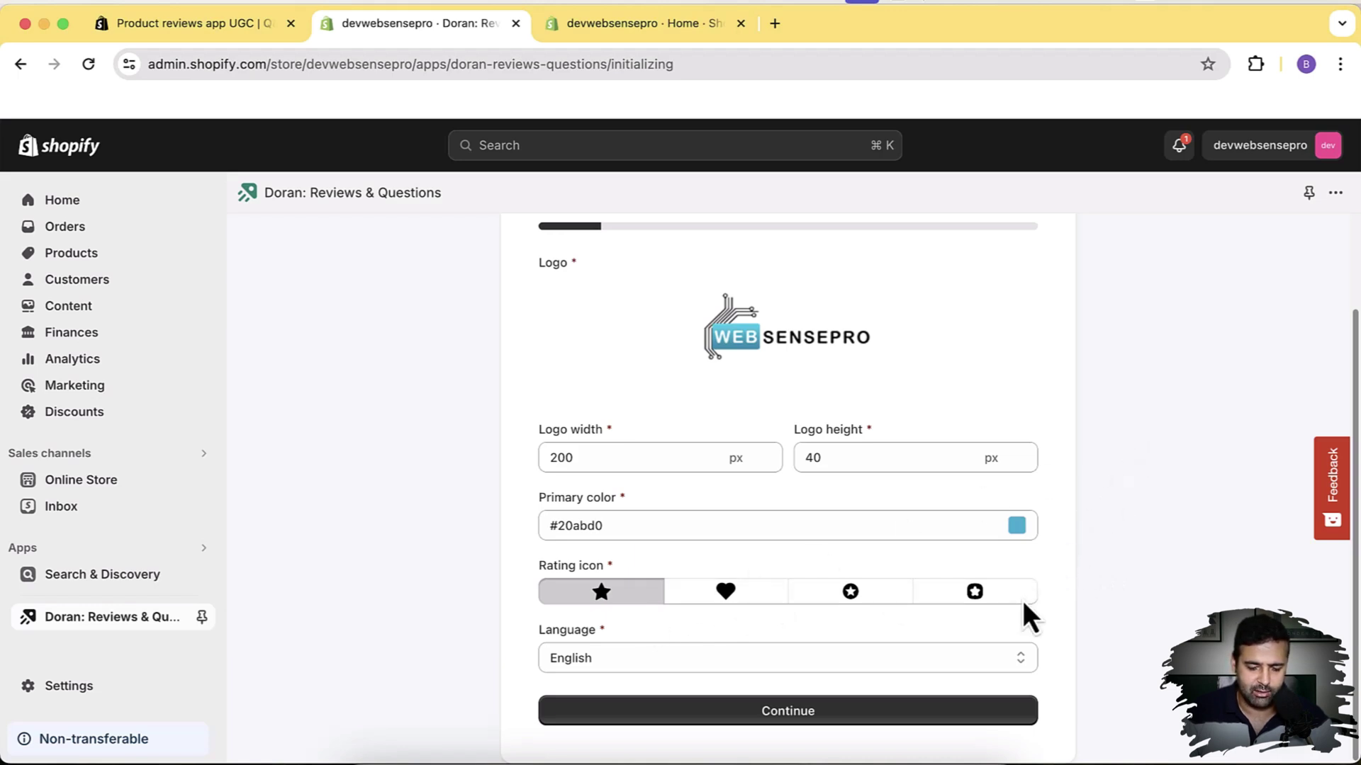
Keep the language as English and continue past the Get started form.
{"action": "left_click", "coordinate": [601, 658]}
{"action": "scroll", "coordinate": [662, 644], "scroll_direction": "down", "scroll_amount": 10}
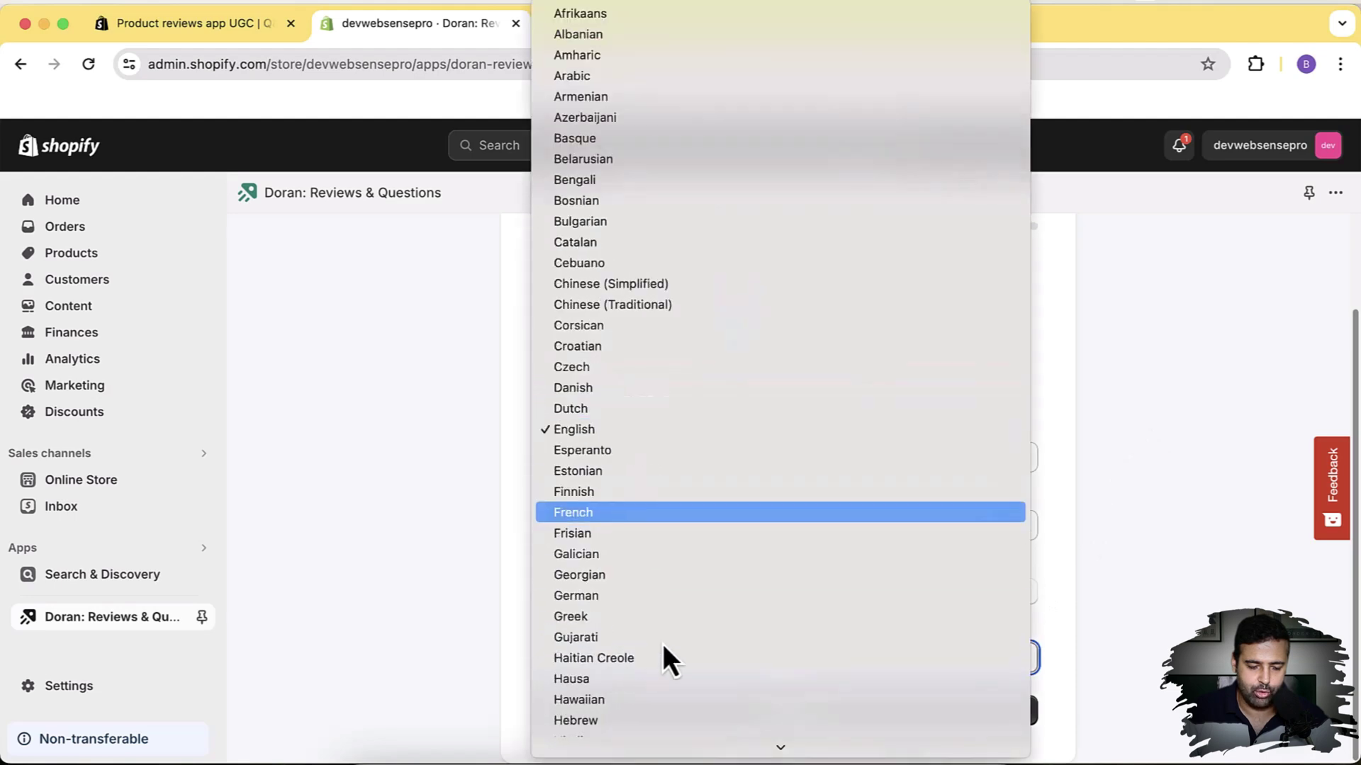
{"action": "scroll", "coordinate": [879, 583], "scroll_direction": "down", "scroll_amount": 5}
{"action": "scroll", "coordinate": [883, 582], "scroll_direction": "up", "scroll_amount": 9}
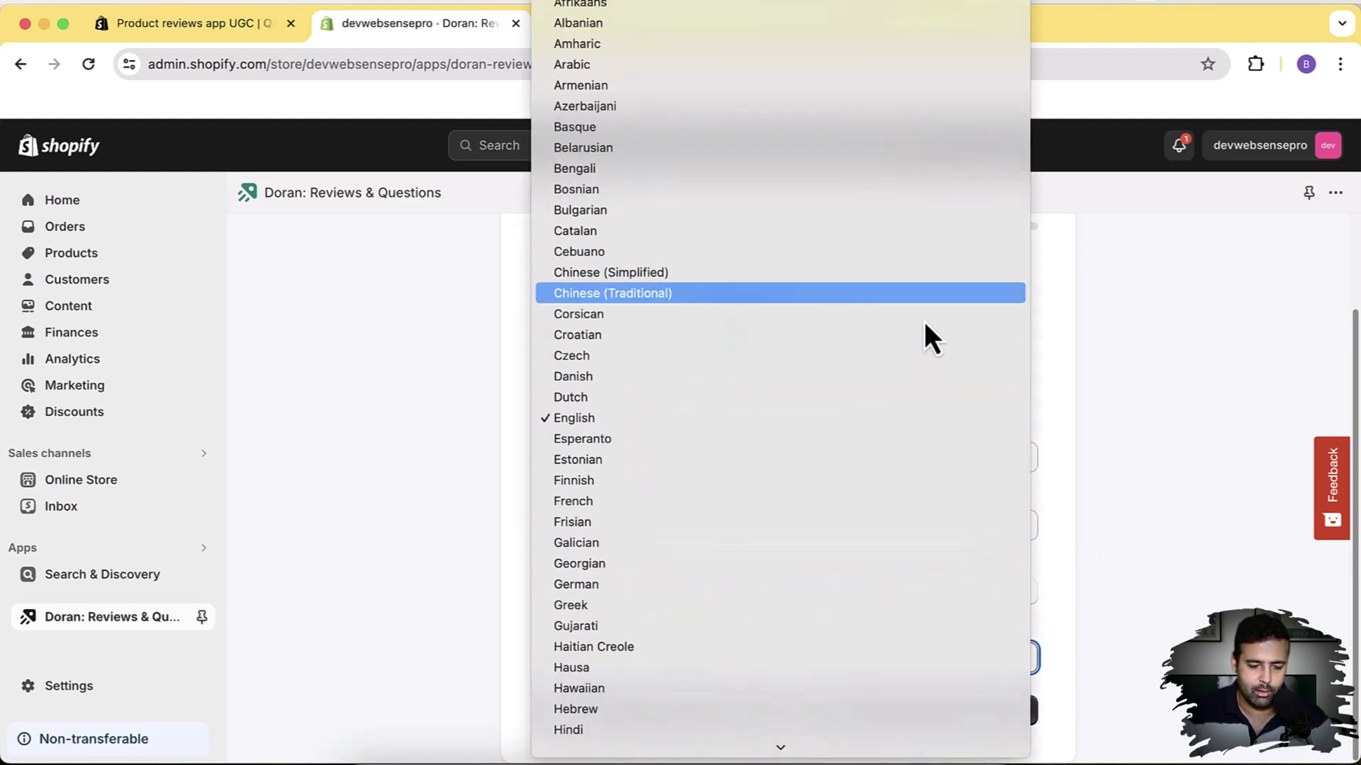
{"action": "left_click", "coordinate": [1172, 445]}
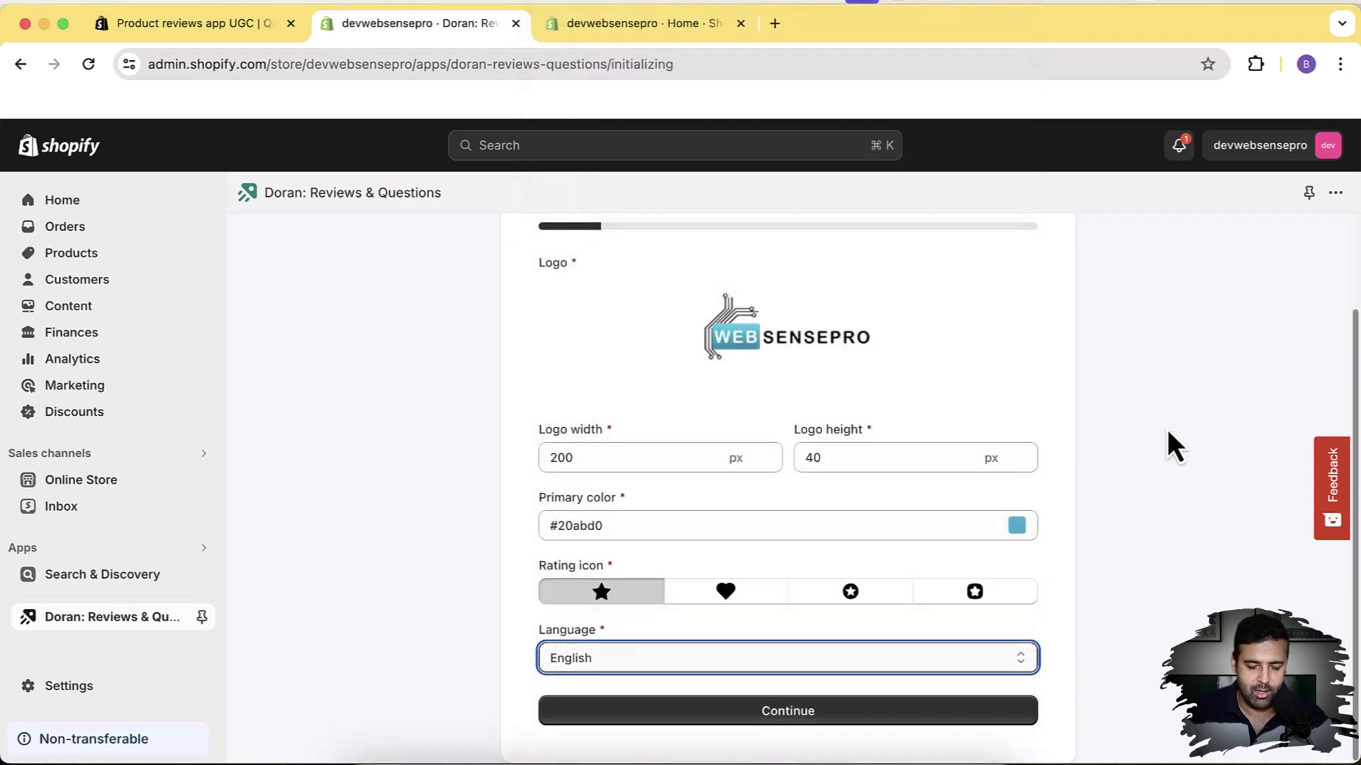
{"action": "left_click", "coordinate": [884, 719]}
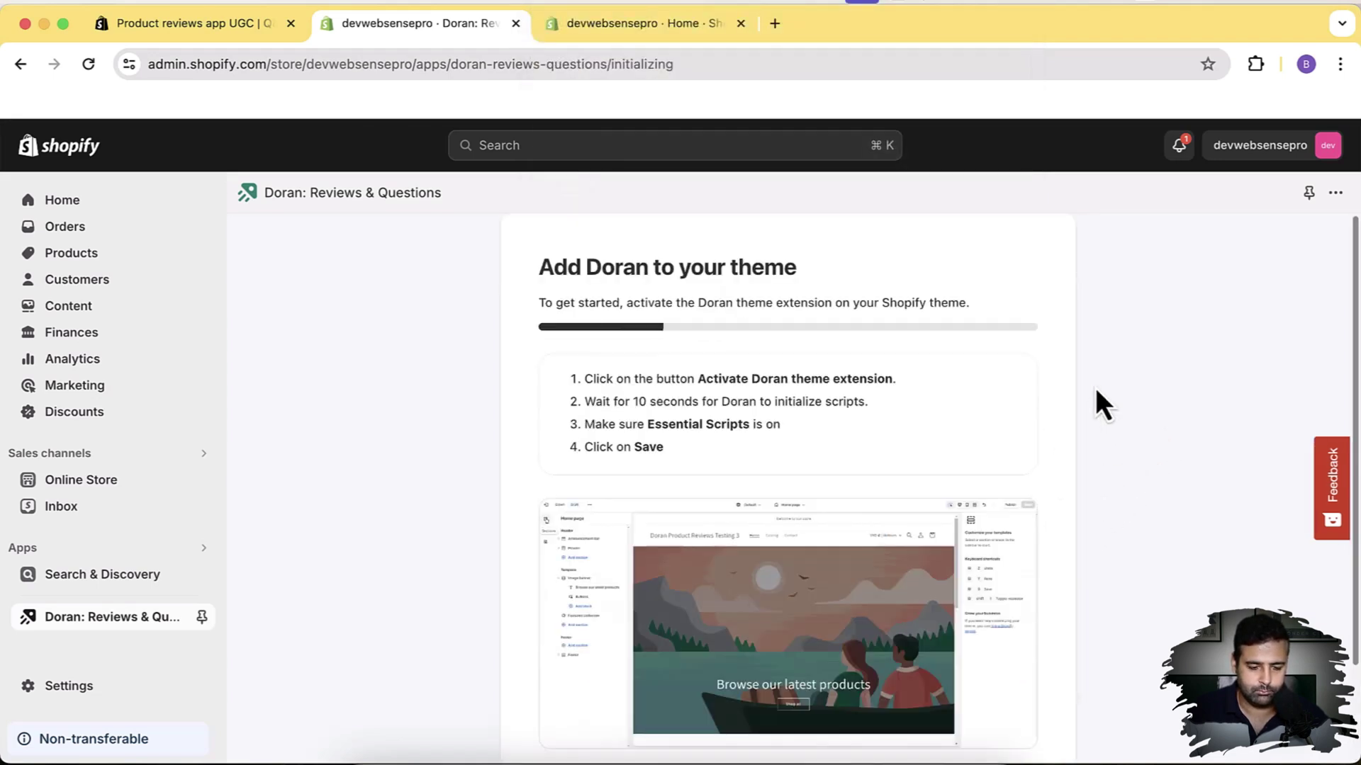
Activate the Doran theme extension from the setup page.
{"action": "scroll", "coordinate": [1096, 392], "scroll_direction": "down", "scroll_amount": 3}
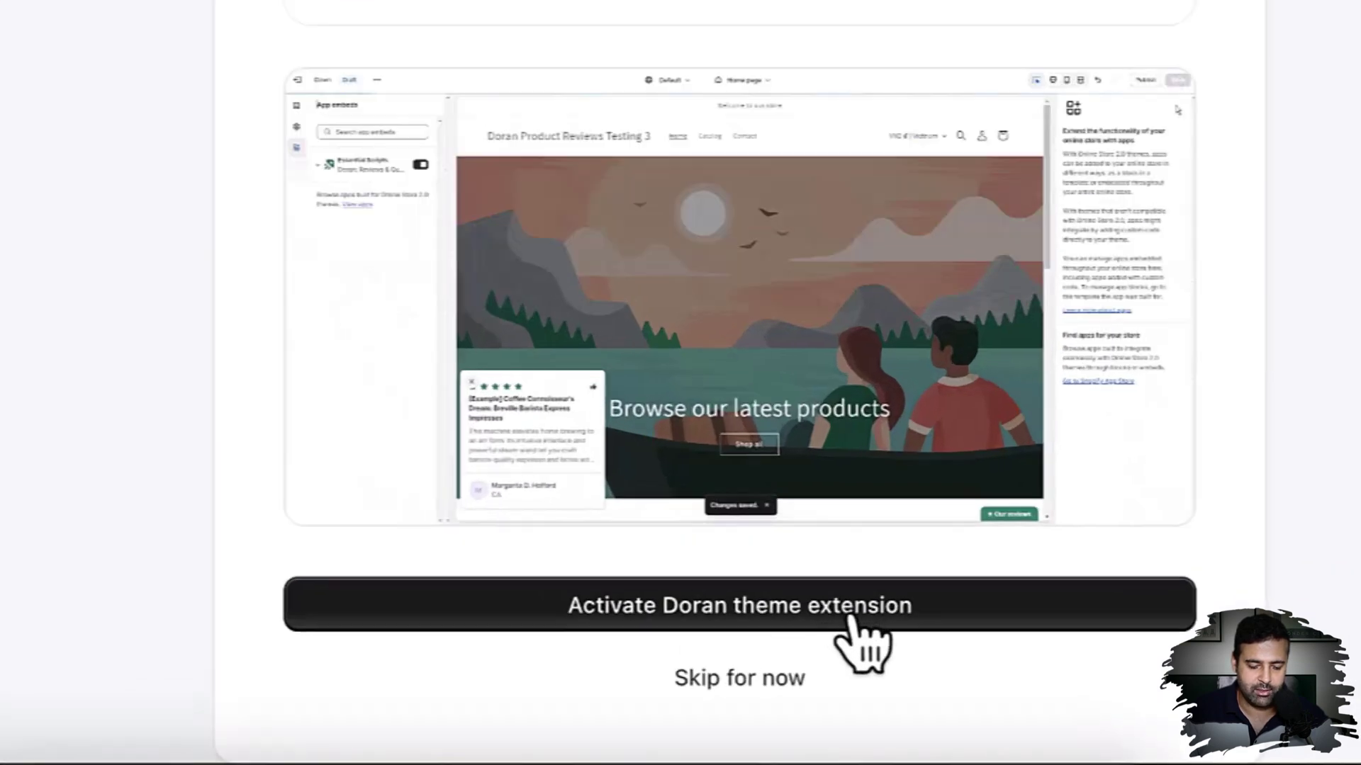
{"action": "left_click", "coordinate": [857, 620]}
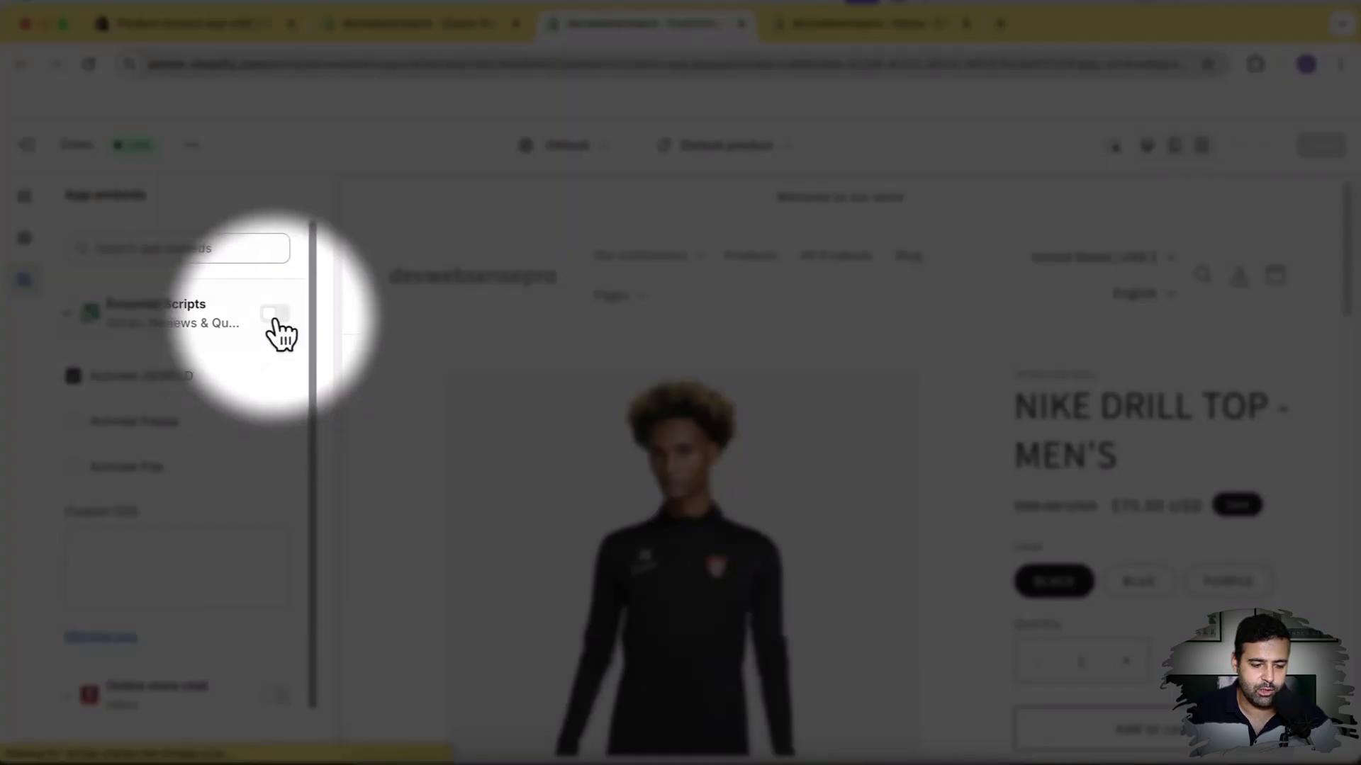
Enable the Essential Scripts embed with empty custom CSS, save the theme, and return to Doran.
{"action": "left_click", "coordinate": [275, 315]}
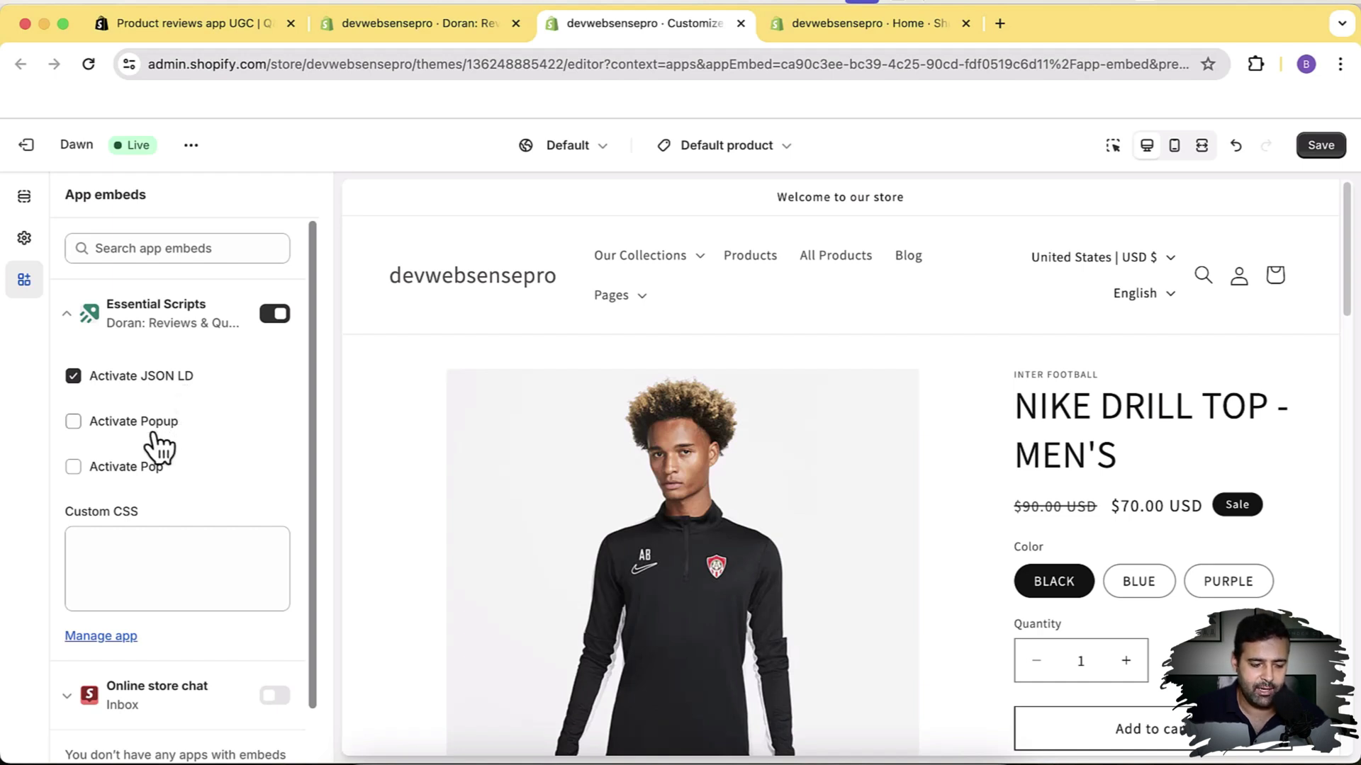
{"action": "left_click", "coordinate": [216, 581]}
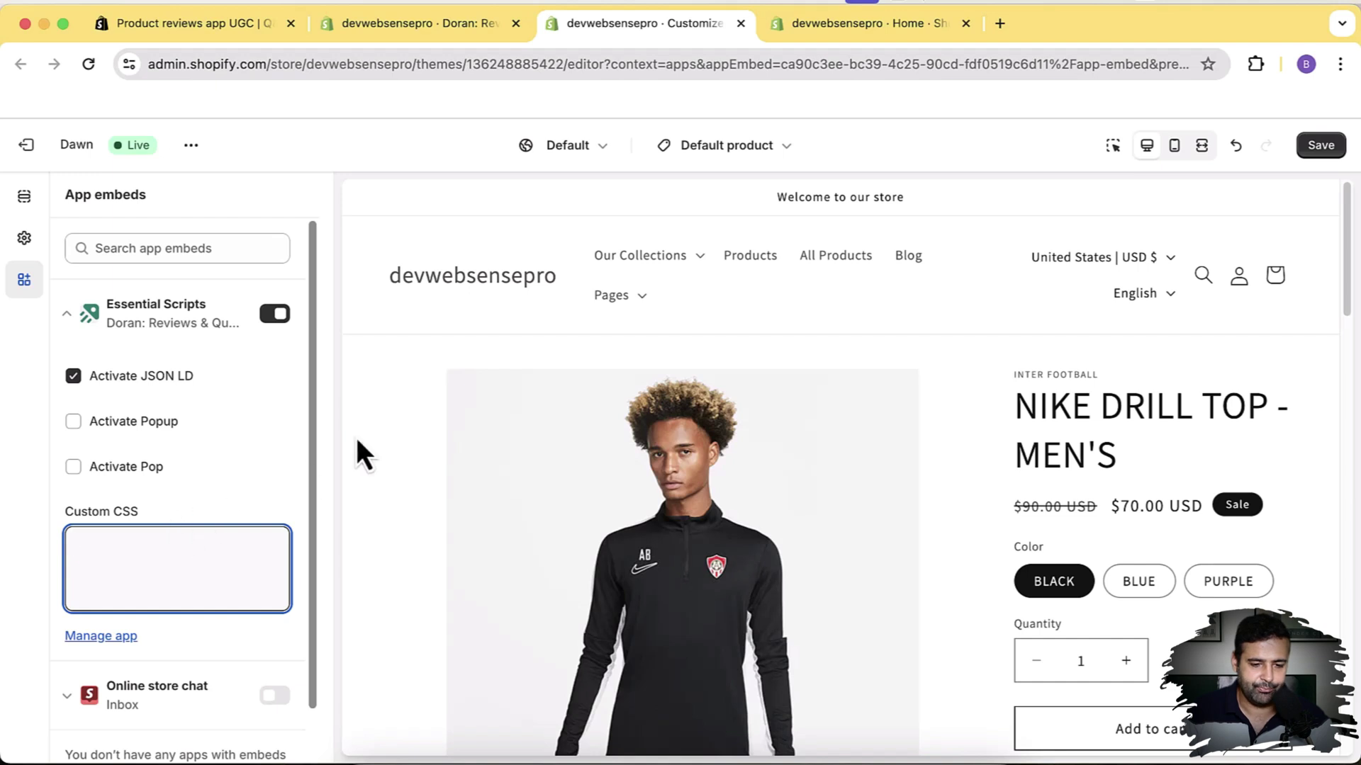
{"action": "left_click", "coordinate": [755, 314]}
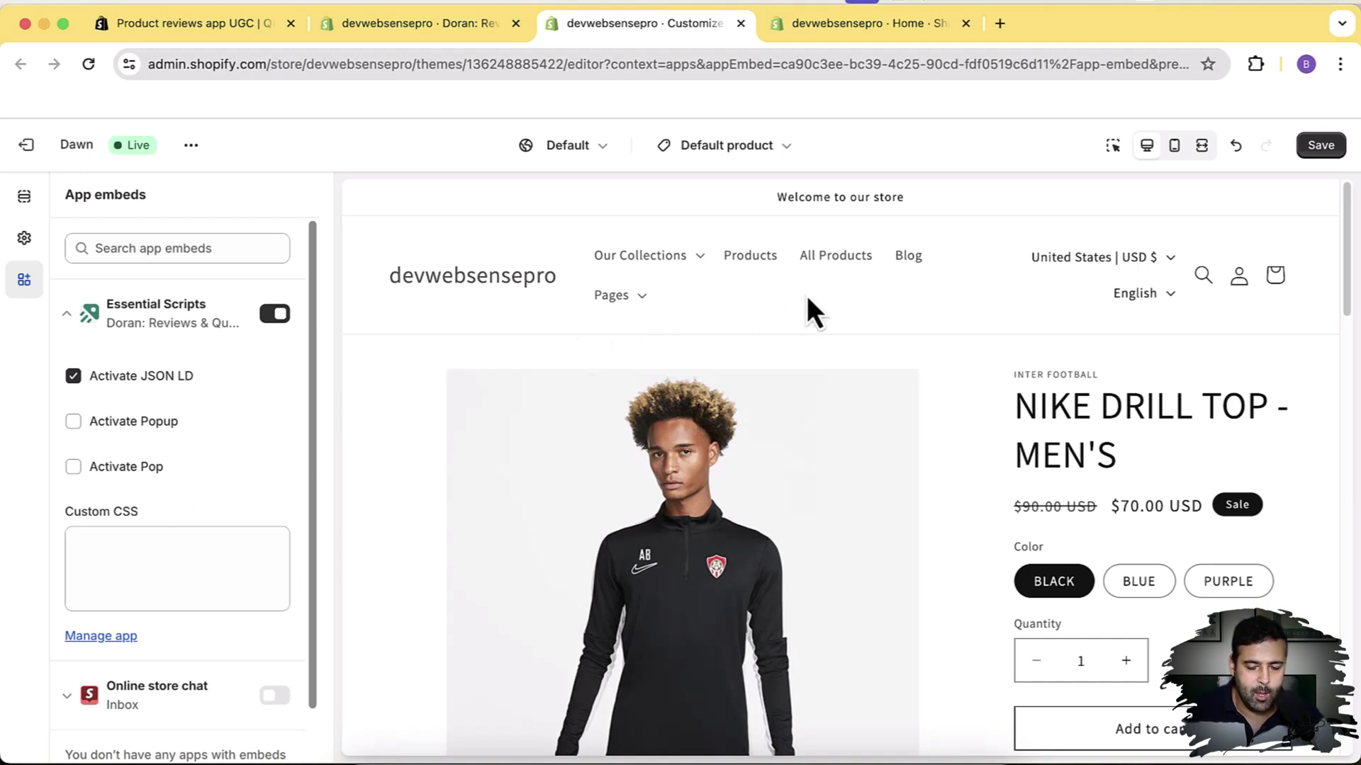
{"action": "left_click", "coordinate": [1320, 146]}
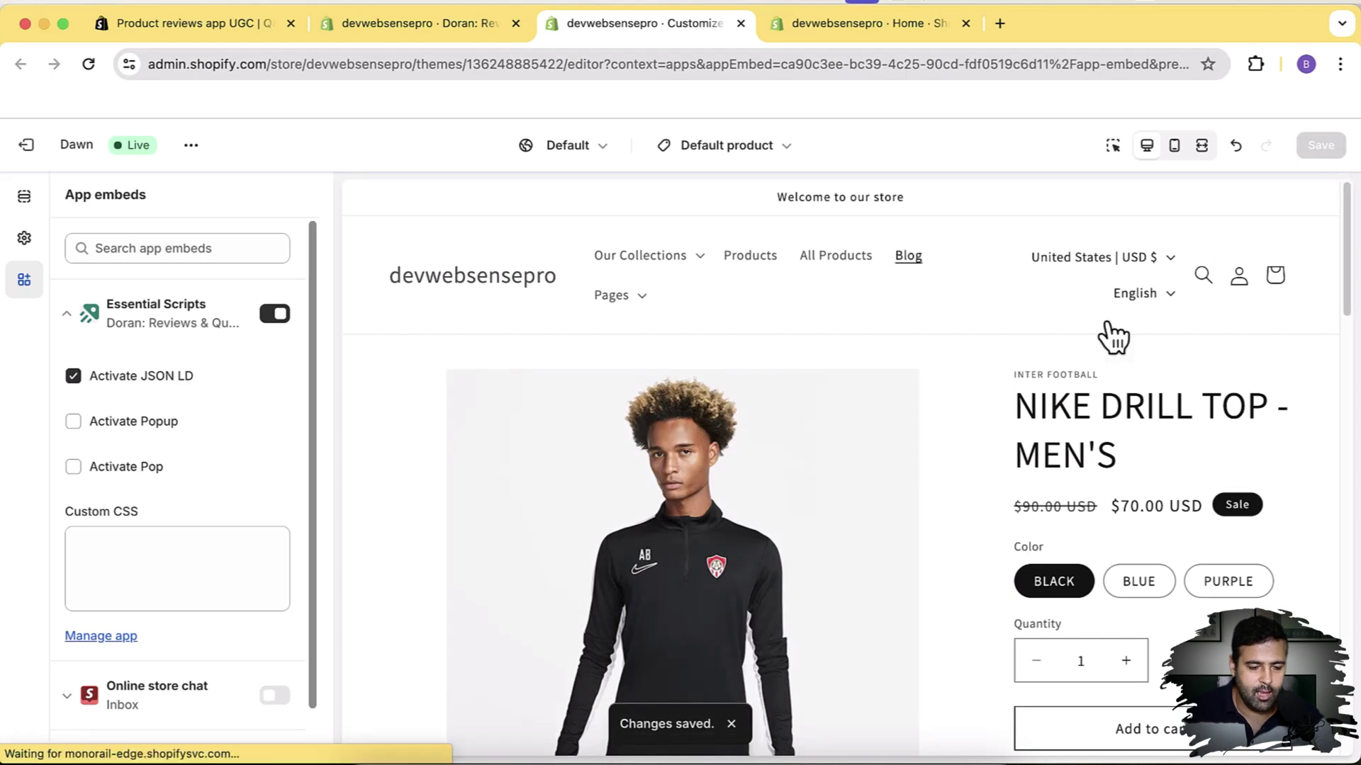
{"action": "left_click", "coordinate": [467, 35]}
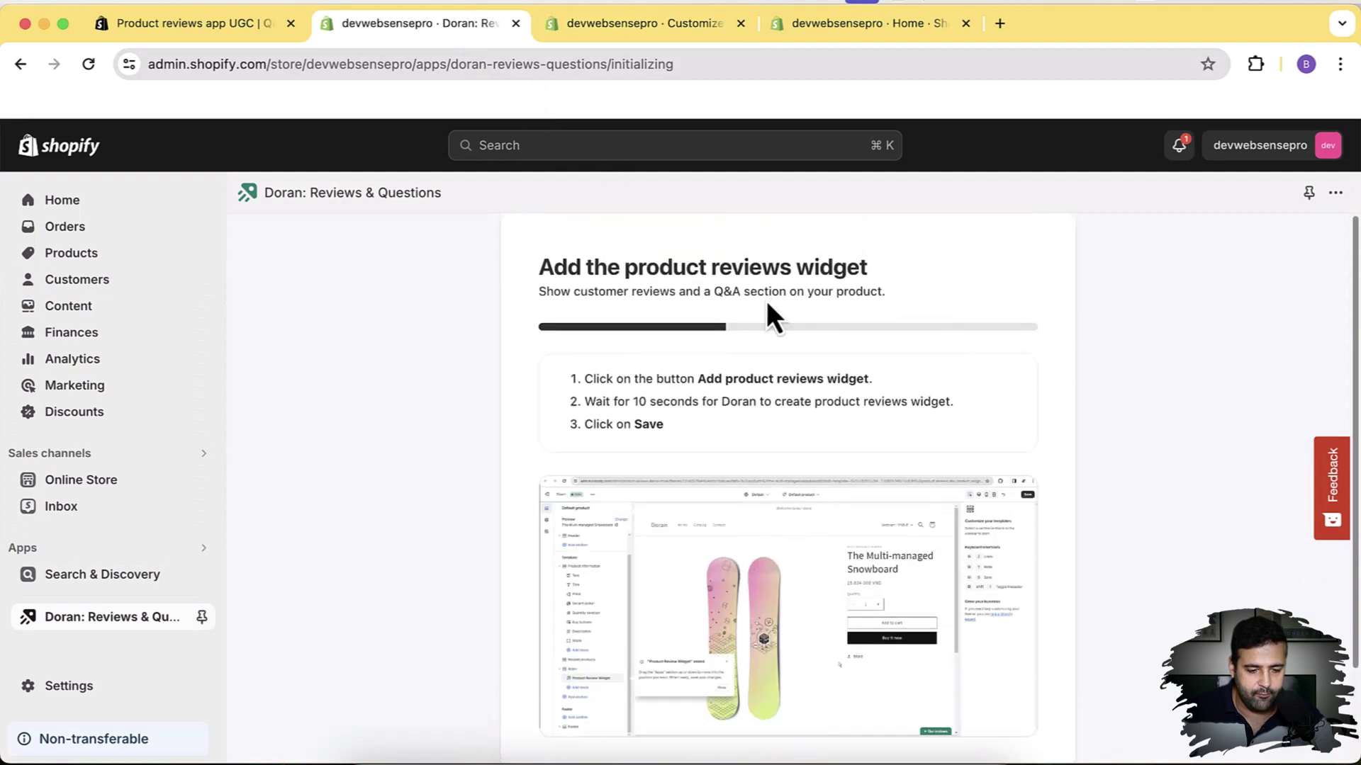
Add the Product Review Widget to Dawn's default product template from the setup step.
{"action": "scroll", "coordinate": [767, 300], "scroll_direction": "down", "scroll_amount": 3}
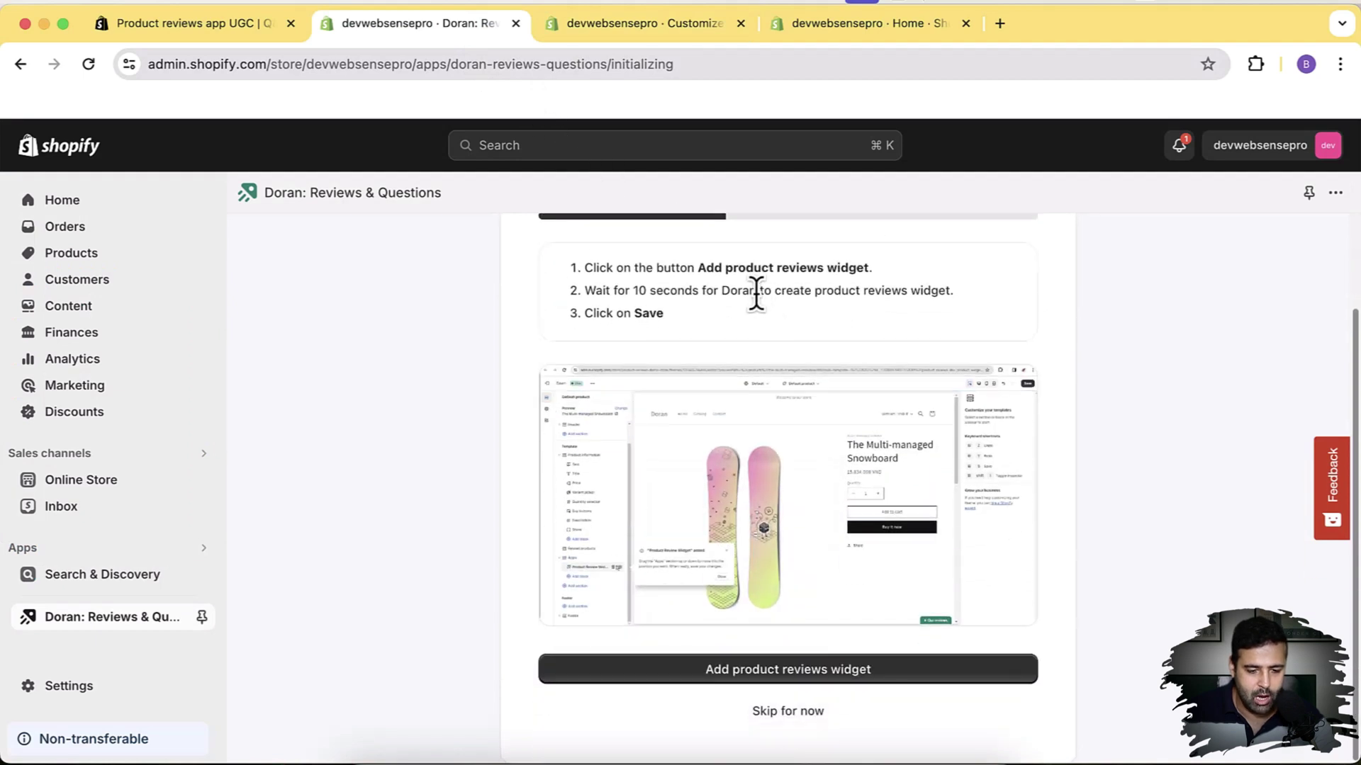
{"action": "left_click_drag", "start_coordinate": [696, 267], "coordinate": [862, 268]}
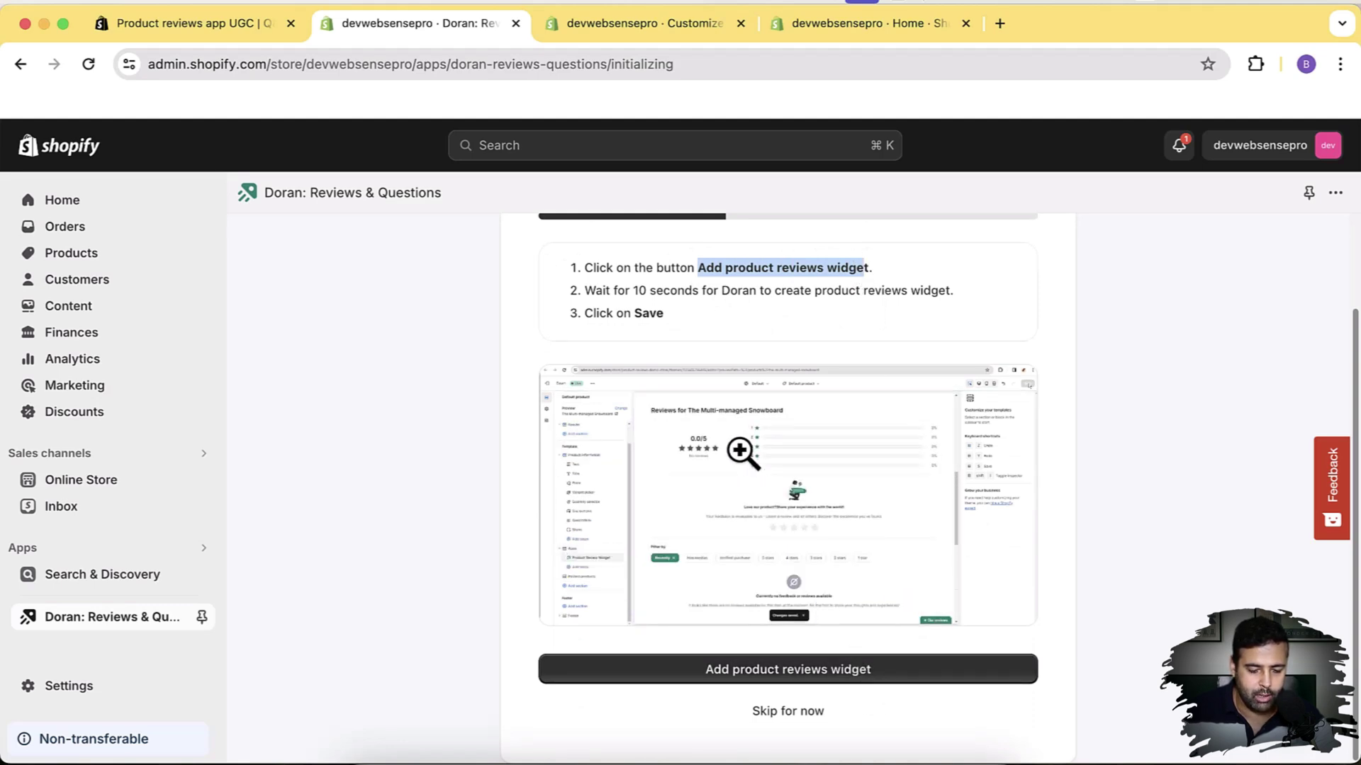
{"action": "left_click", "coordinate": [866, 656]}
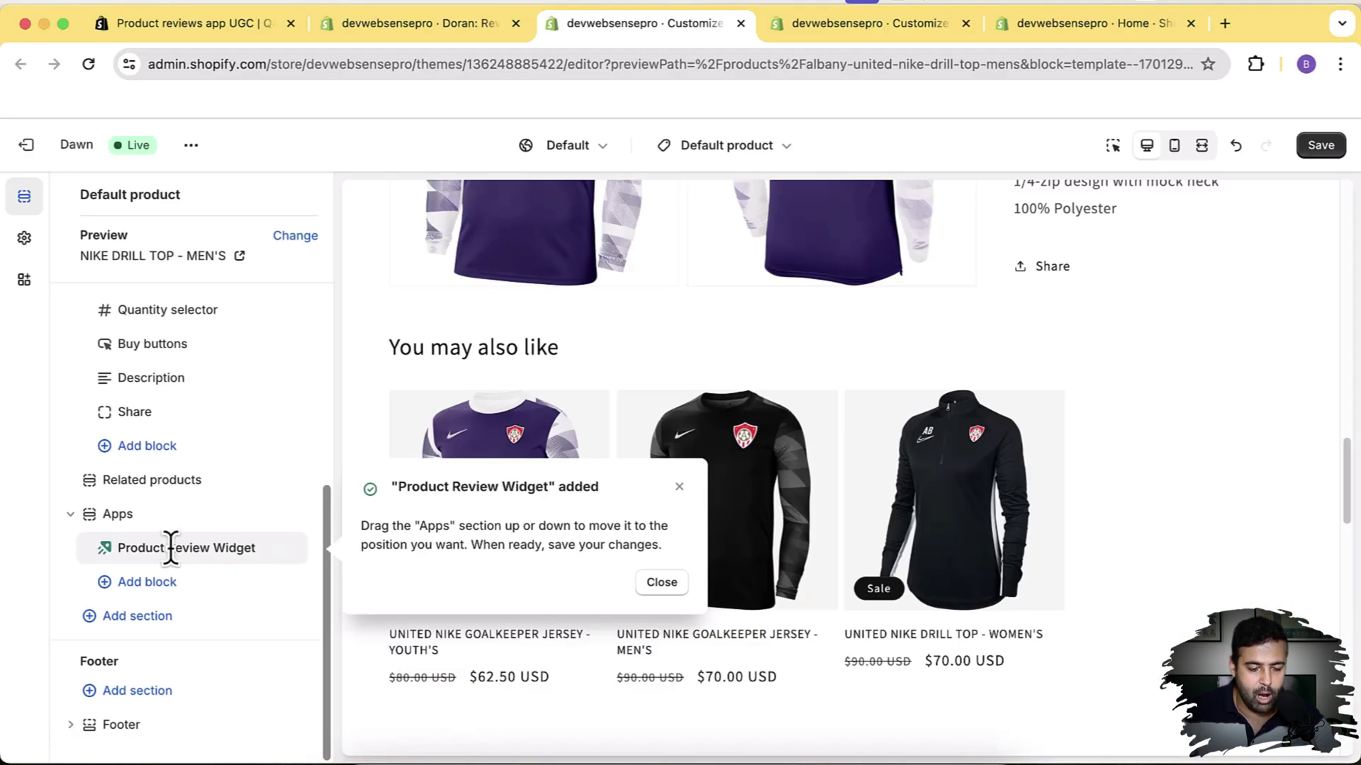
Inspect the Product Review Widget's settings and its preview on the product page.
{"action": "left_click", "coordinate": [651, 585]}
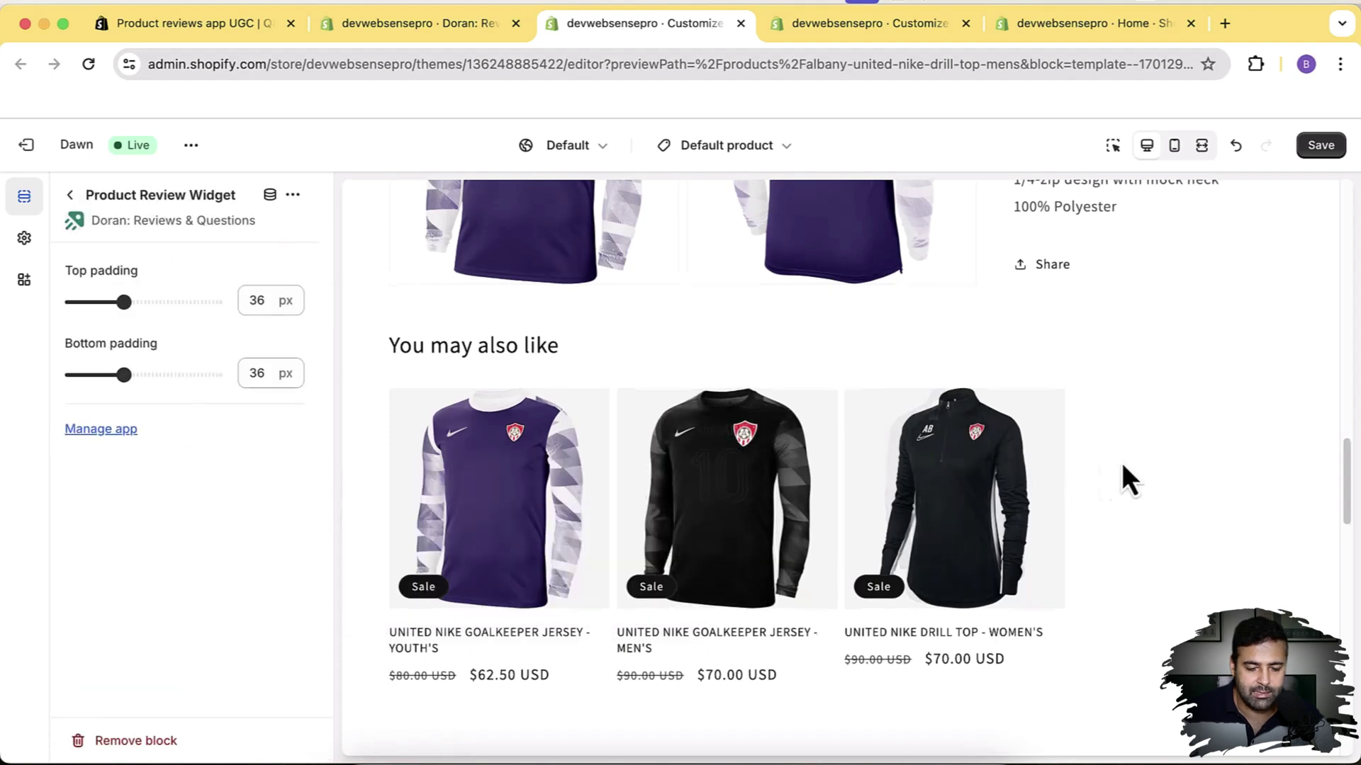
{"action": "scroll", "coordinate": [1137, 457], "scroll_direction": "down", "scroll_amount": 8}
{"action": "scroll", "coordinate": [1134, 459], "scroll_direction": "up", "scroll_amount": 5}
{"action": "scroll", "coordinate": [928, 491], "scroll_direction": "down", "scroll_amount": 8}
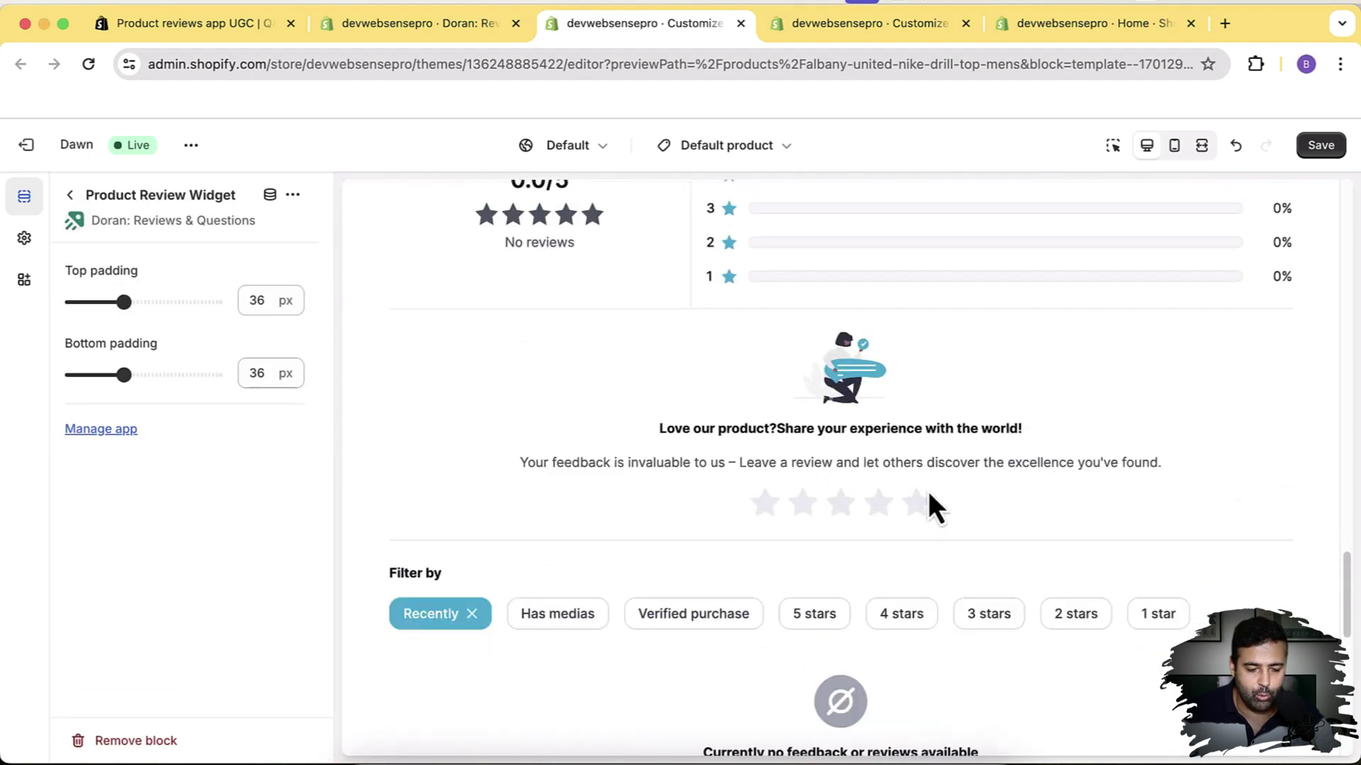
{"action": "scroll", "coordinate": [882, 499], "scroll_direction": "up", "scroll_amount": 11}
{"action": "scroll", "coordinate": [744, 446], "scroll_direction": "up", "scroll_amount": 10}
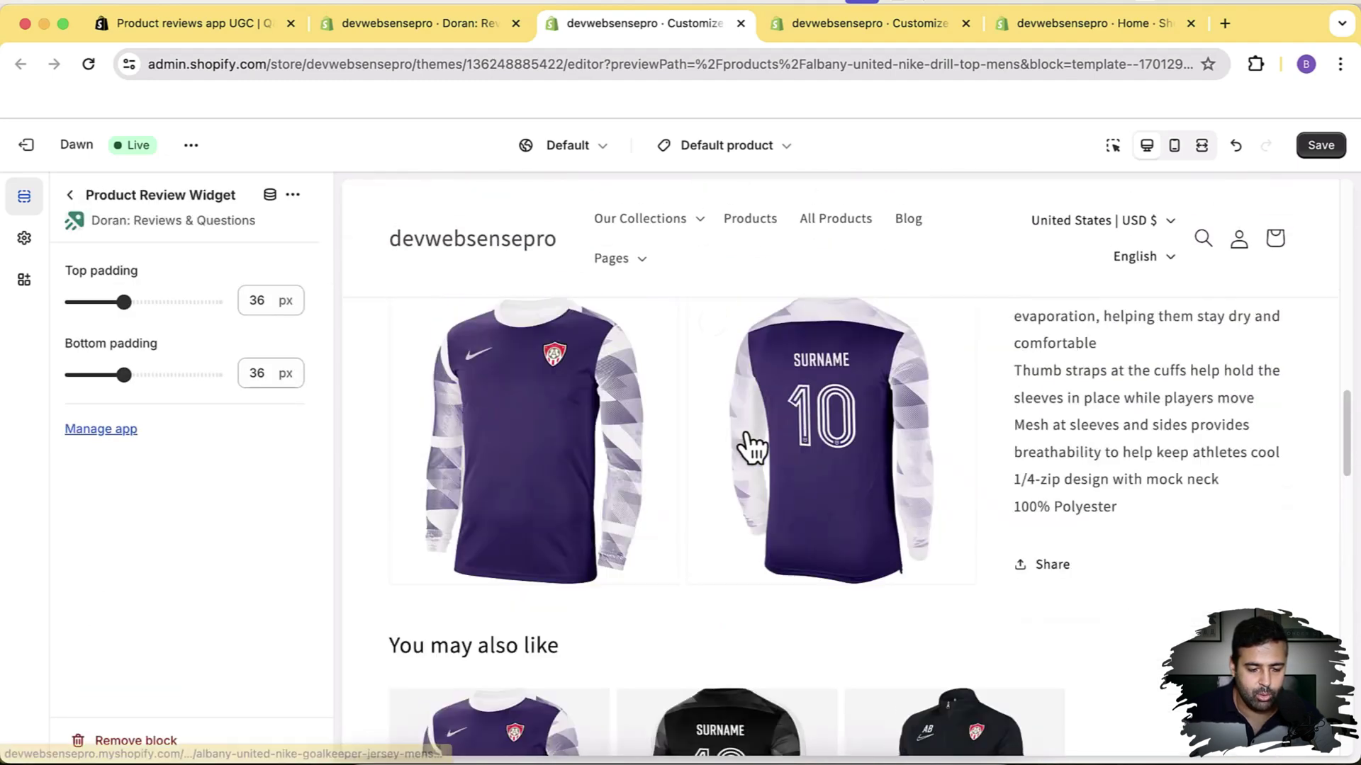
{"action": "scroll", "coordinate": [754, 447], "scroll_direction": "up", "scroll_amount": 2}
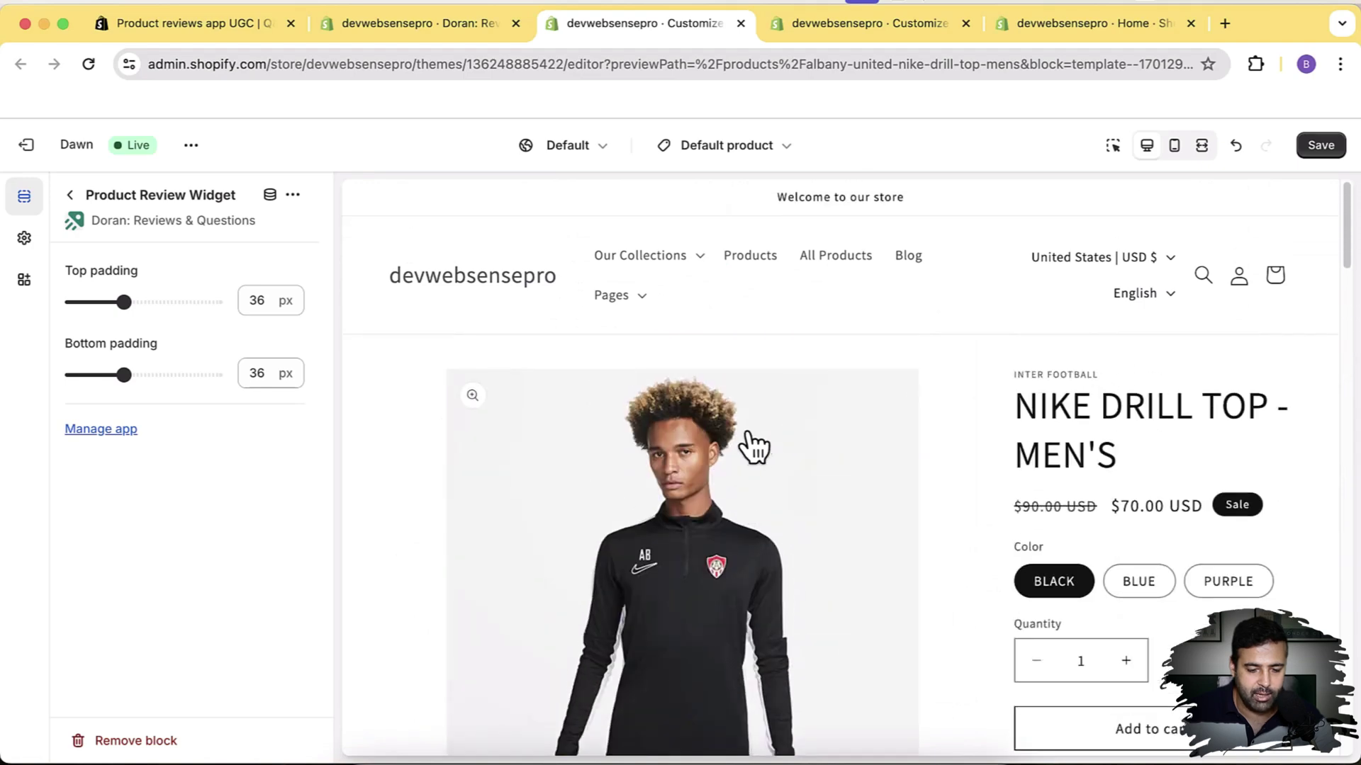
{"action": "scroll", "coordinate": [826, 411], "scroll_direction": "down", "scroll_amount": 10}
{"action": "scroll", "coordinate": [833, 411], "scroll_direction": "down", "scroll_amount": 5}
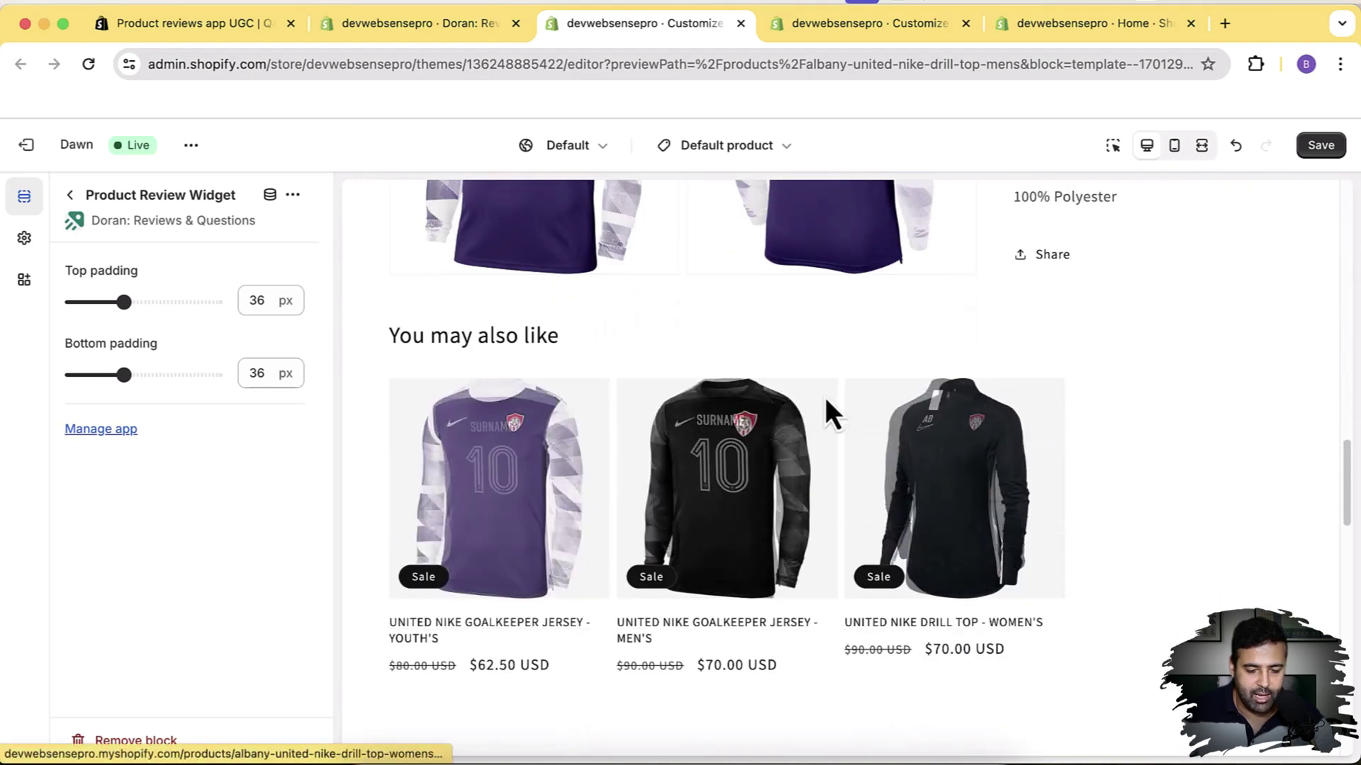
{"action": "scroll", "coordinate": [827, 405], "scroll_direction": "down", "scroll_amount": 2}
{"action": "scroll", "coordinate": [851, 397], "scroll_direction": "up", "scroll_amount": 2}
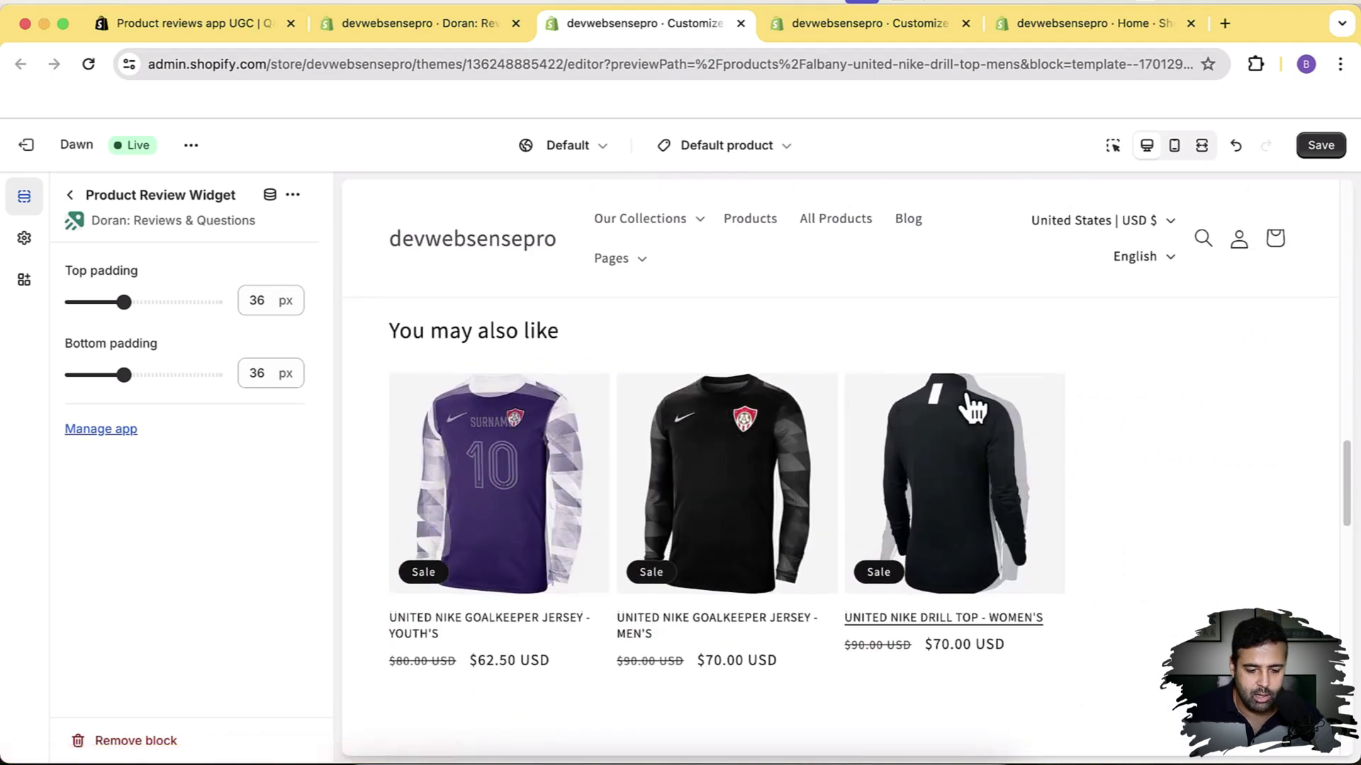
{"action": "scroll", "coordinate": [965, 401], "scroll_direction": "down", "scroll_amount": 7}
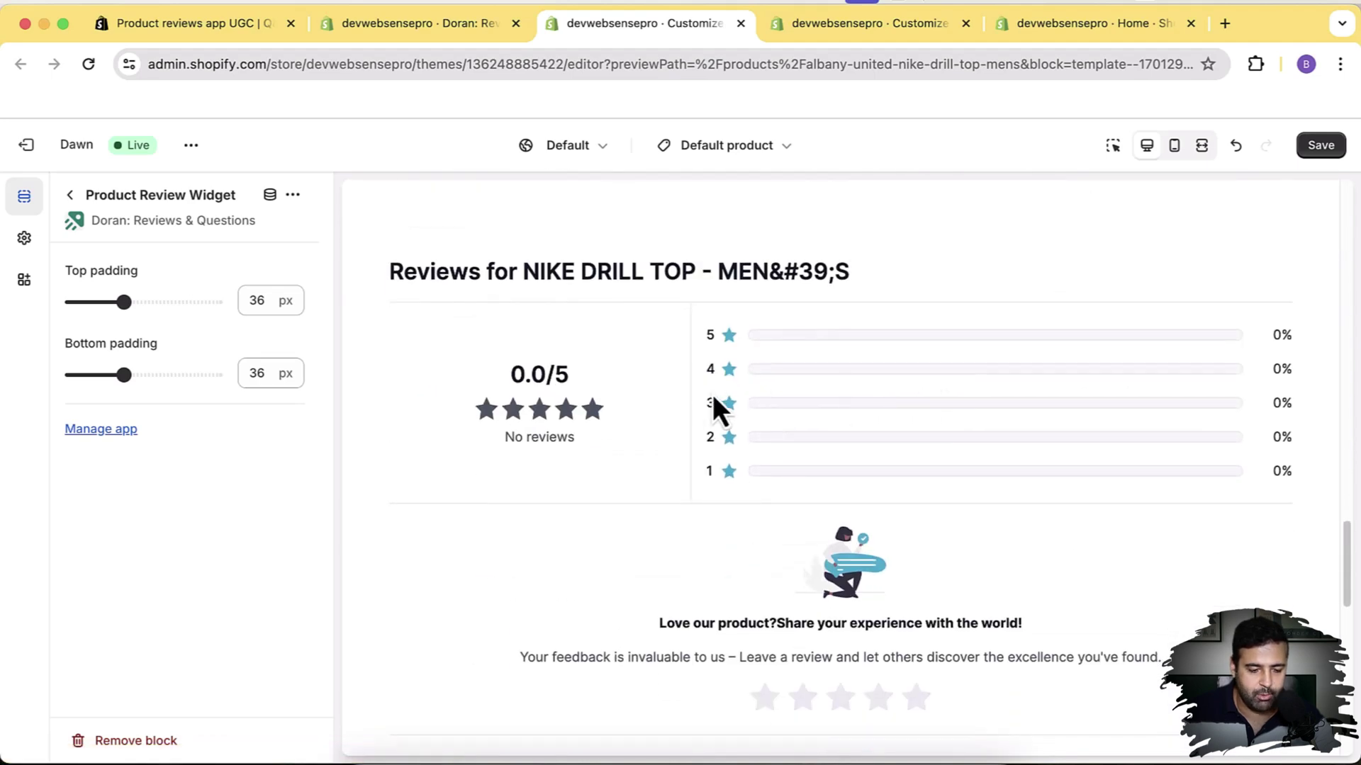
{"action": "scroll", "coordinate": [713, 425], "scroll_direction": "up", "scroll_amount": 10}
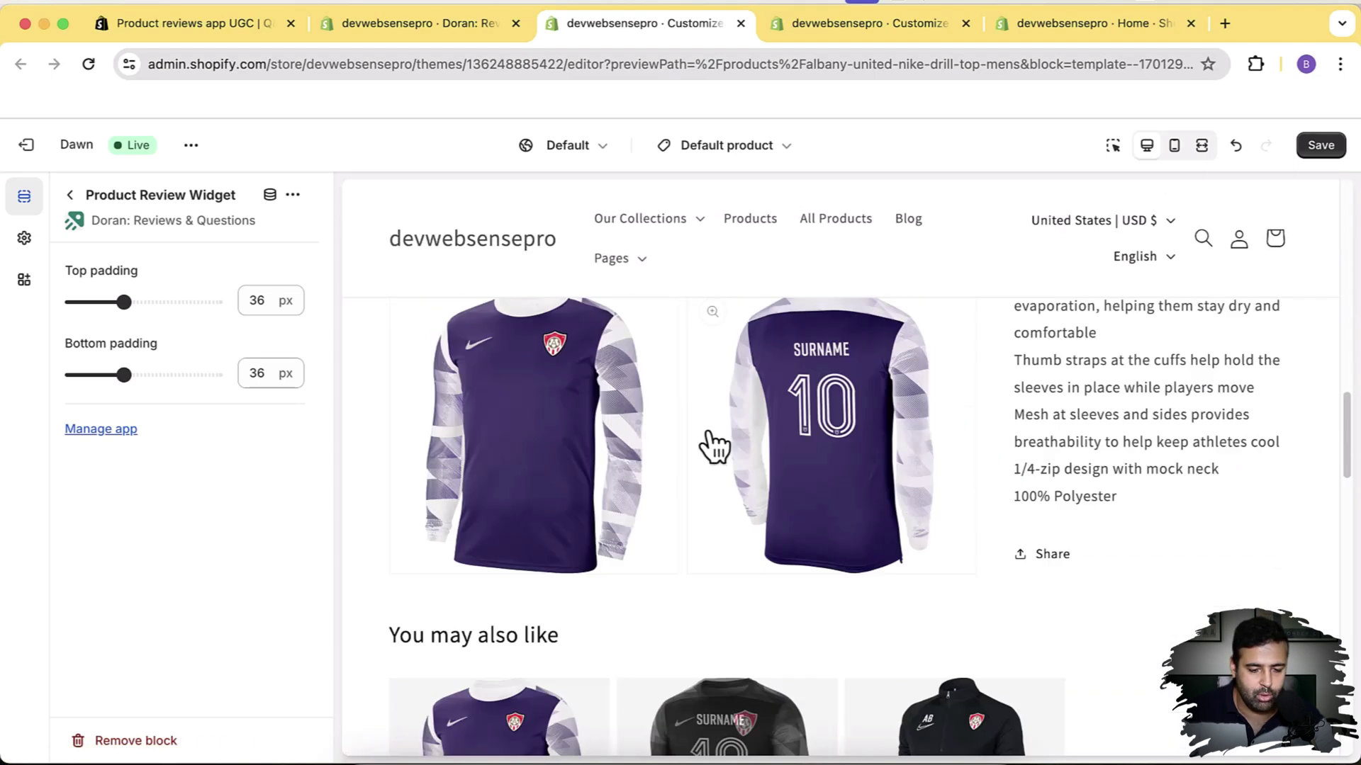
{"action": "scroll", "coordinate": [702, 532], "scroll_direction": "down", "scroll_amount": 4}
{"action": "scroll", "coordinate": [695, 534], "scroll_direction": "up", "scroll_amount": 10}
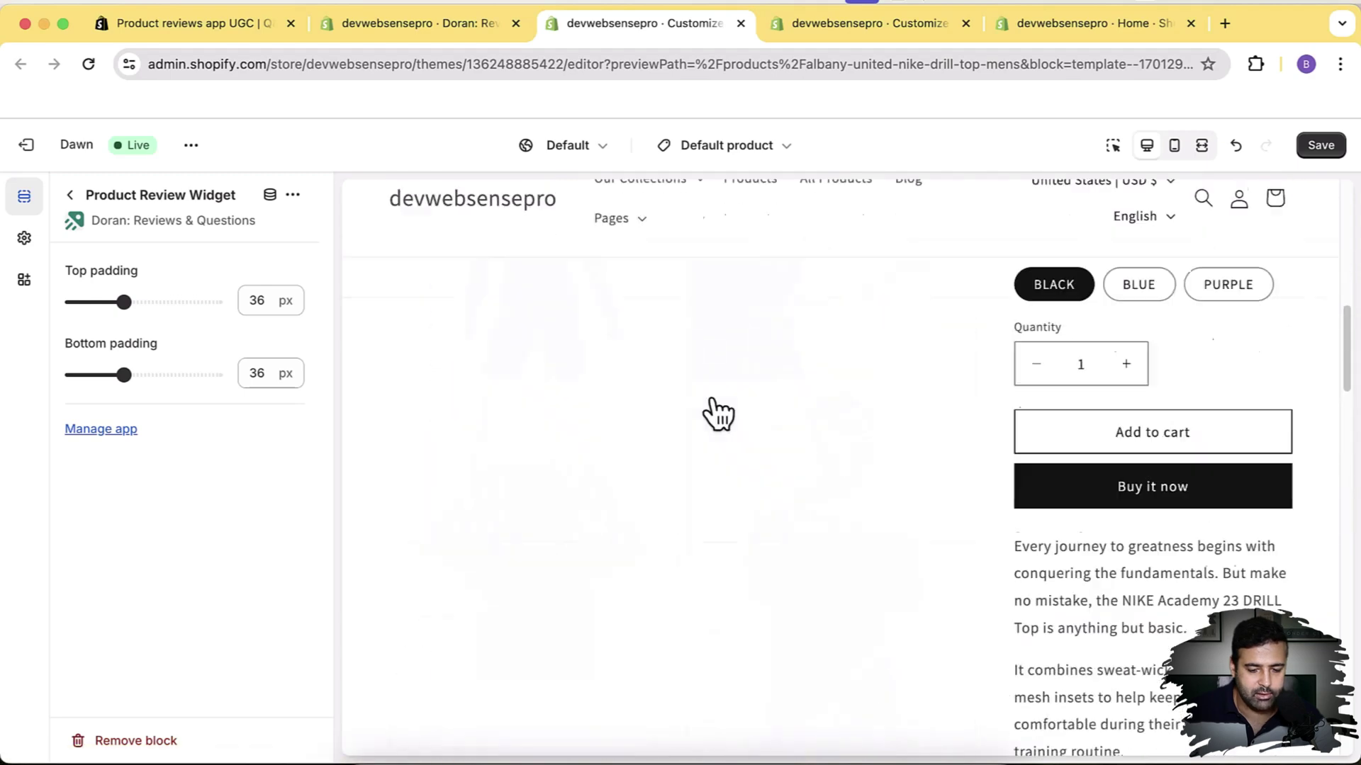
{"action": "scroll", "coordinate": [717, 410], "scroll_direction": "down", "scroll_amount": 5}
{"action": "scroll", "coordinate": [718, 414], "scroll_direction": "down", "scroll_amount": 8}
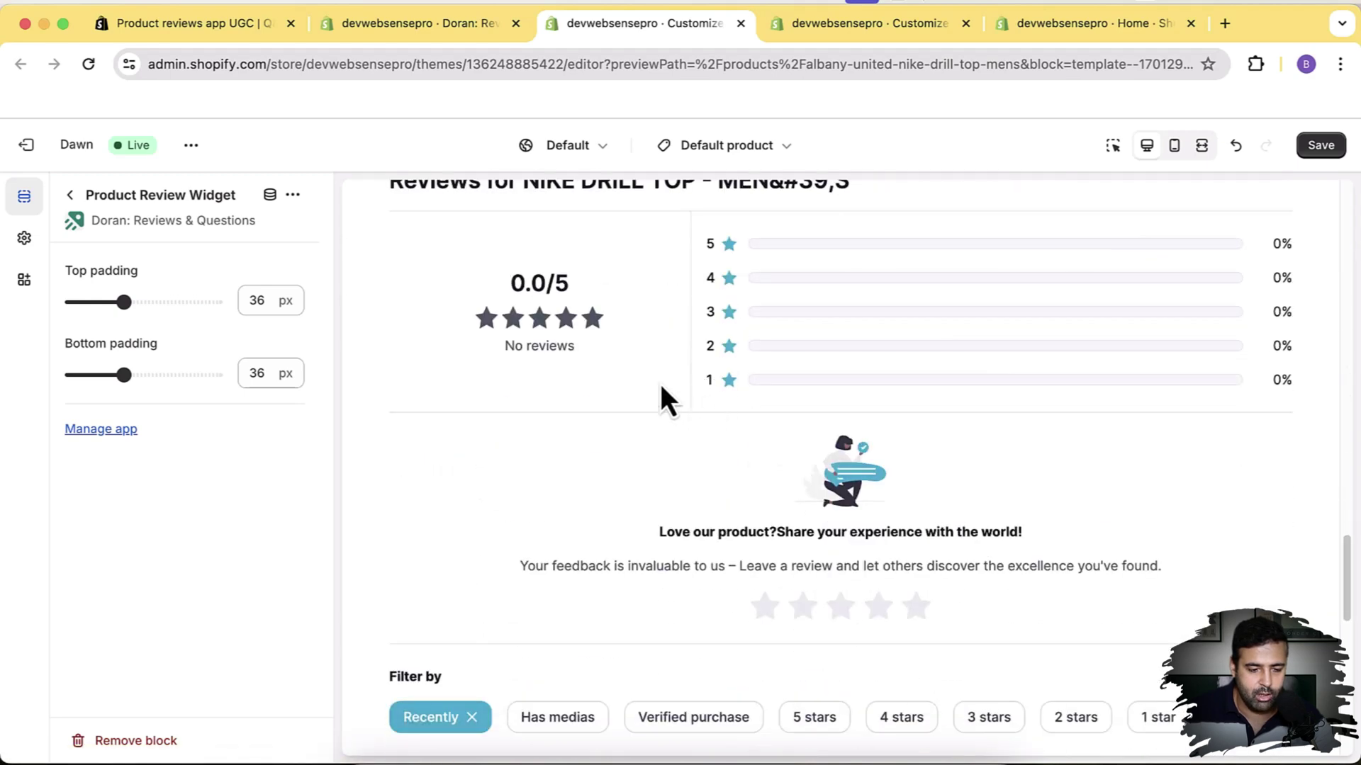
Save the product template with the review widget and return to the Doran app page.
{"action": "left_click", "coordinate": [70, 196]}
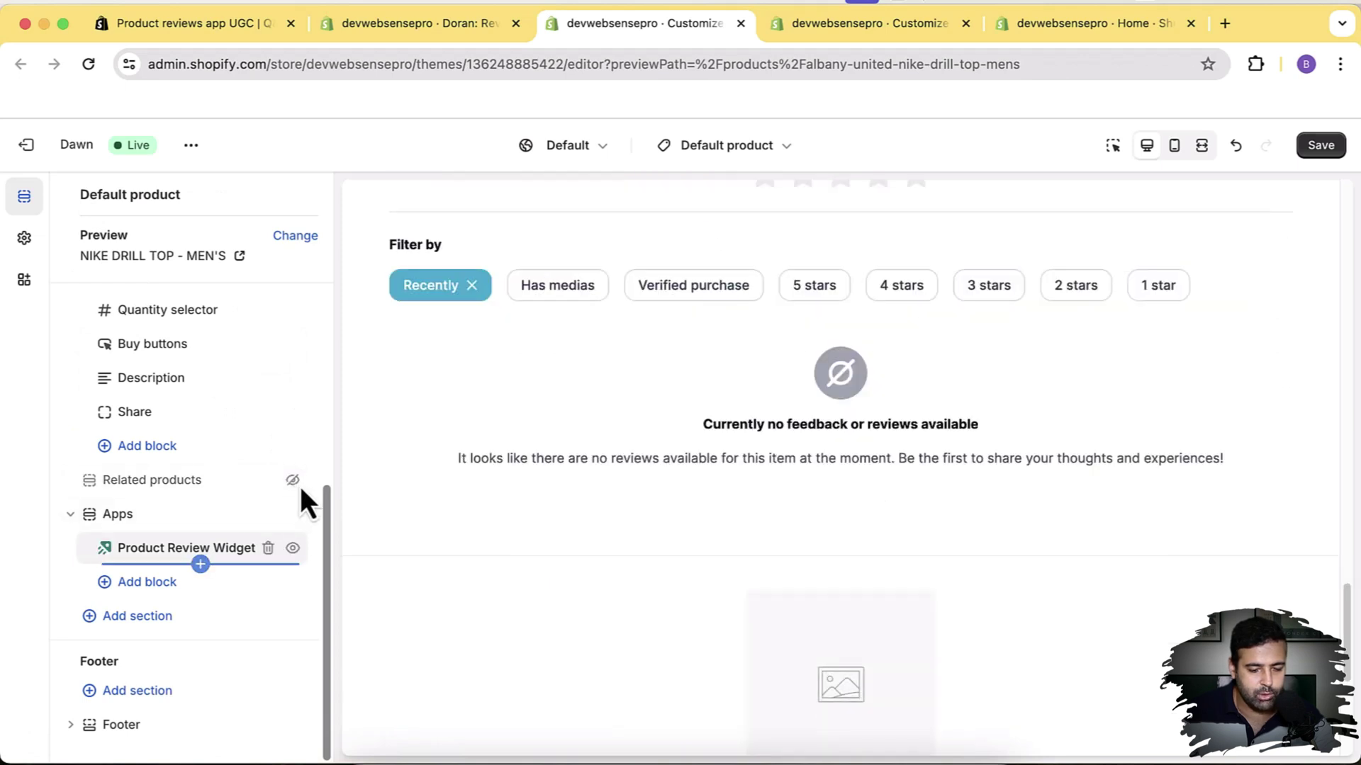
{"action": "scroll", "coordinate": [730, 504], "scroll_direction": "up", "scroll_amount": 5}
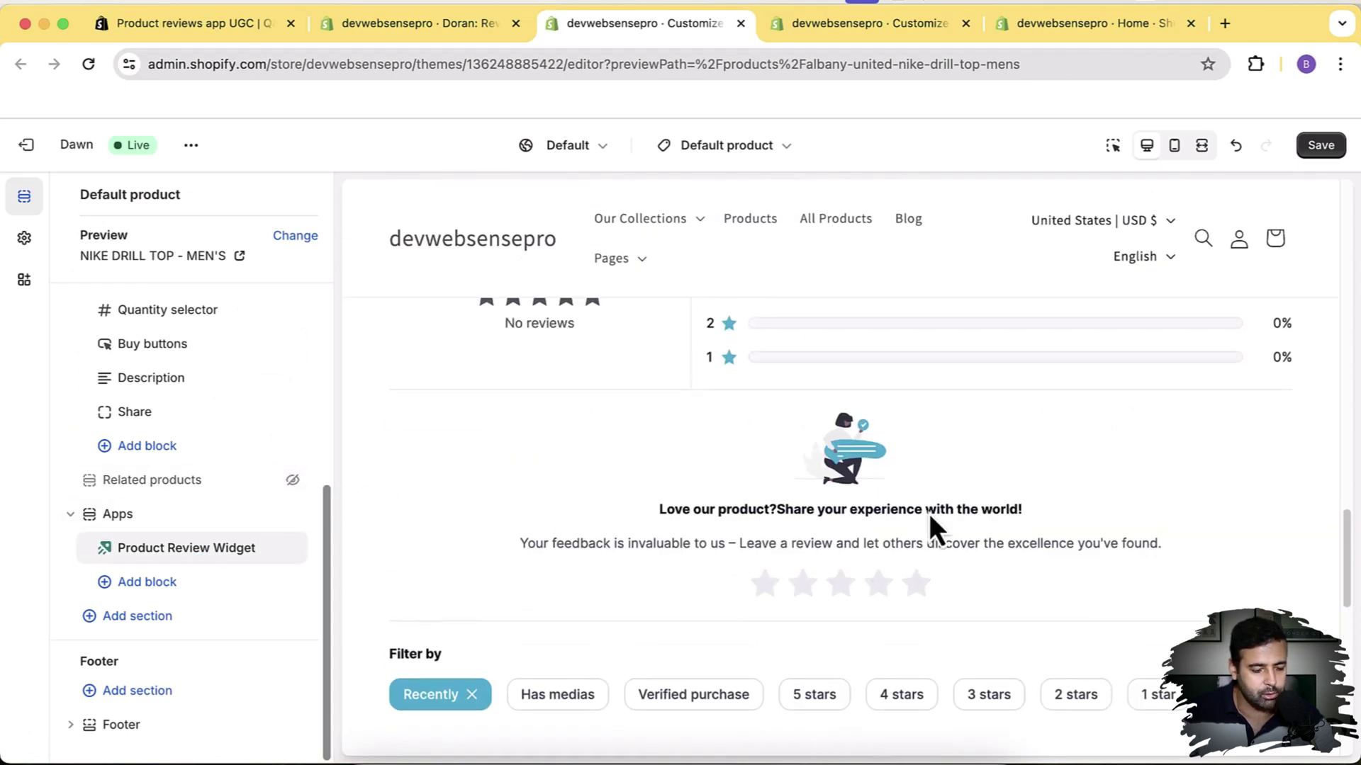
{"action": "left_click", "coordinate": [1320, 145]}
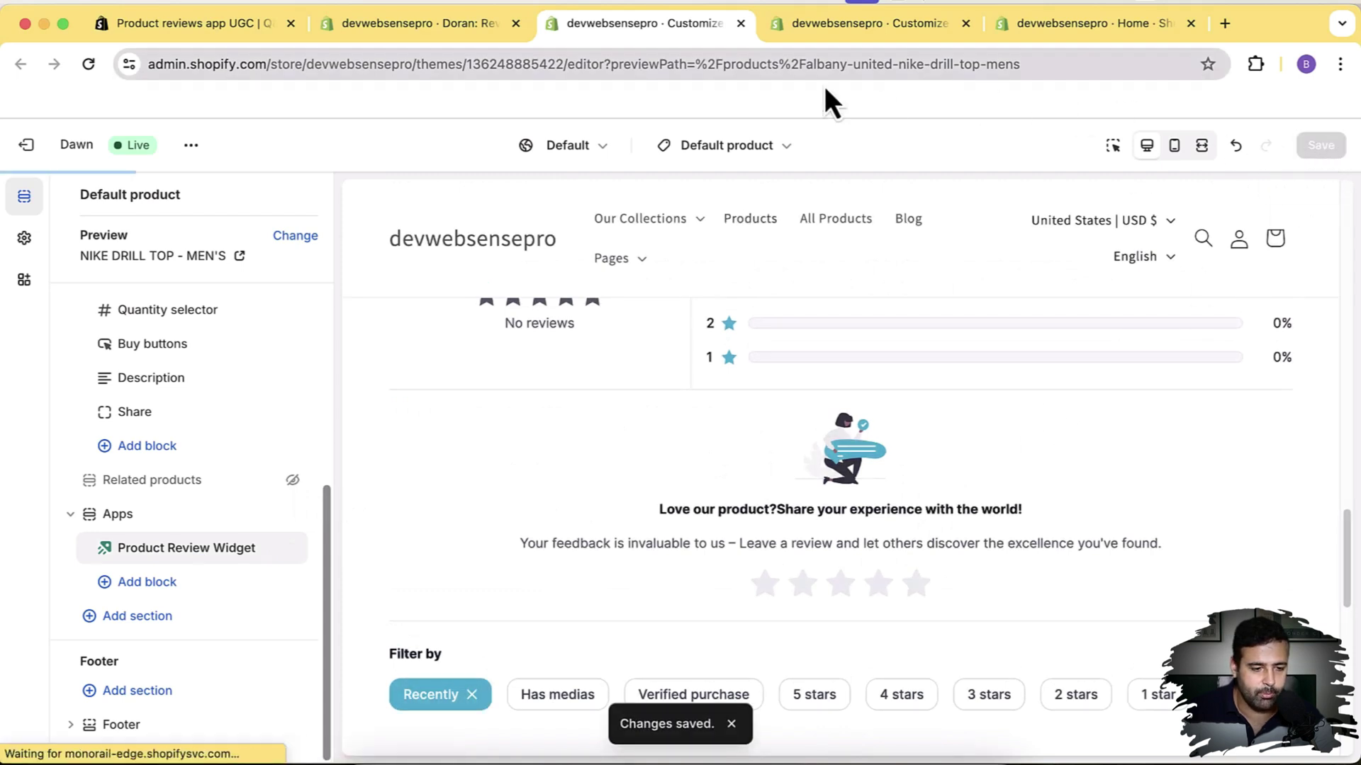
{"action": "left_click", "coordinate": [443, 37]}
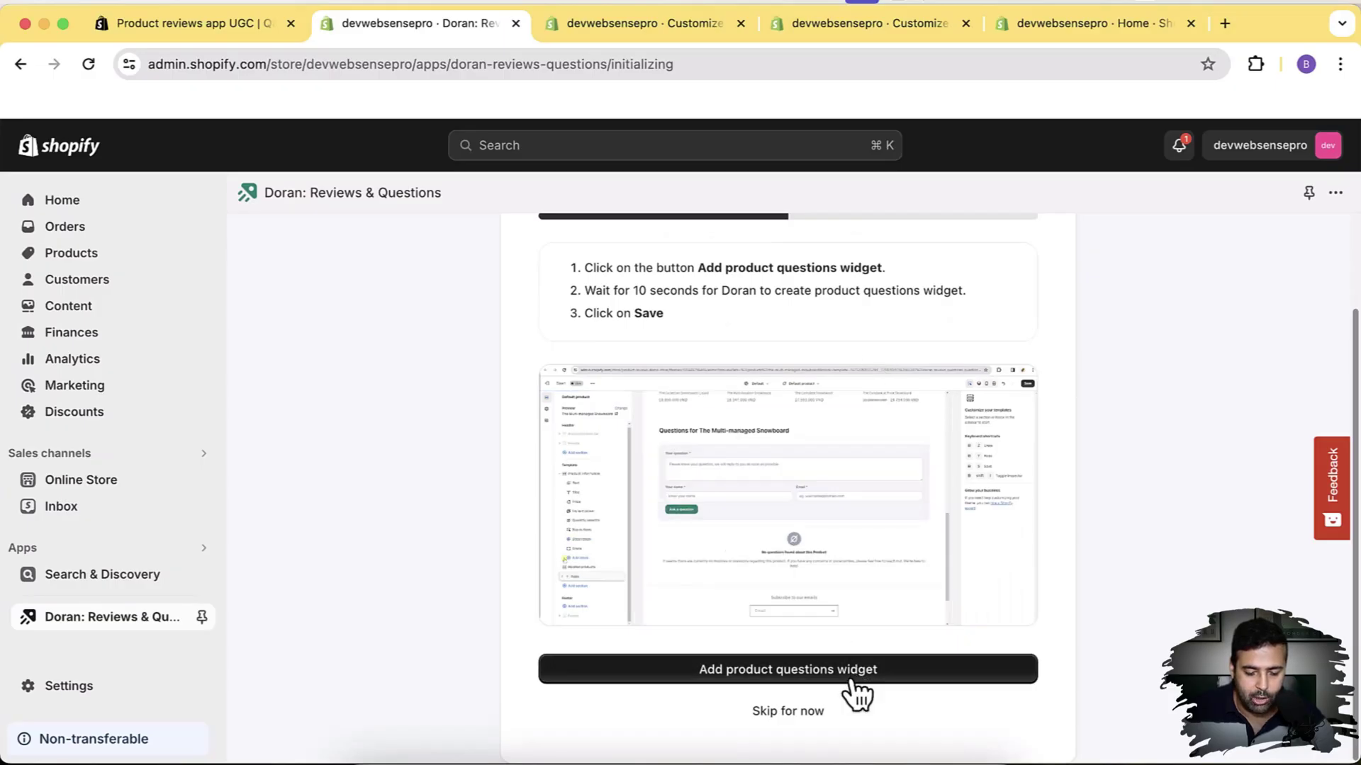
Add the product questions widget from Doran's setup step.
{"action": "left_click", "coordinate": [859, 691]}
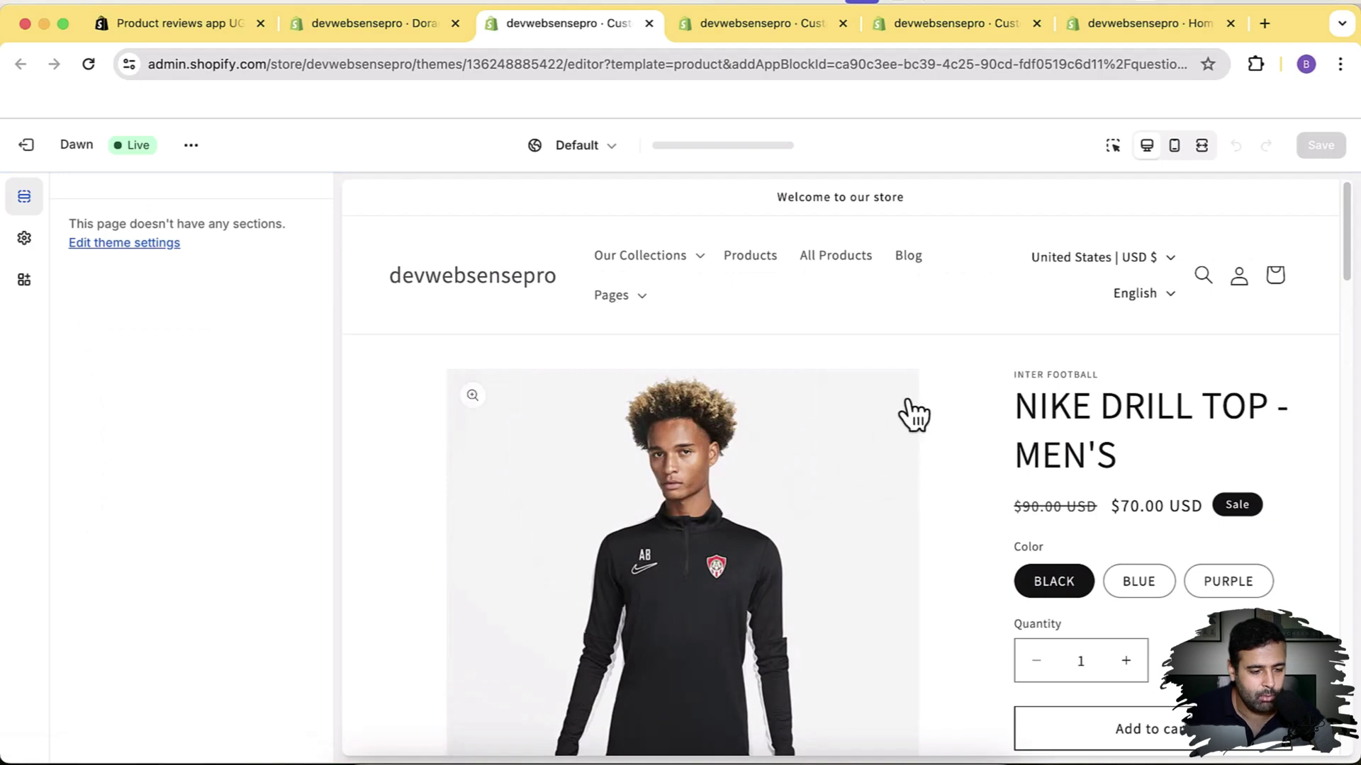
Reload the theme editor so the Question Widget appears, dismissing its added notice.
{"action": "scroll", "coordinate": [907, 410], "scroll_direction": "down", "scroll_amount": 10}
{"action": "scroll", "coordinate": [914, 414], "scroll_direction": "down", "scroll_amount": 10}
{"action": "scroll", "coordinate": [910, 408], "scroll_direction": "up", "scroll_amount": 6}
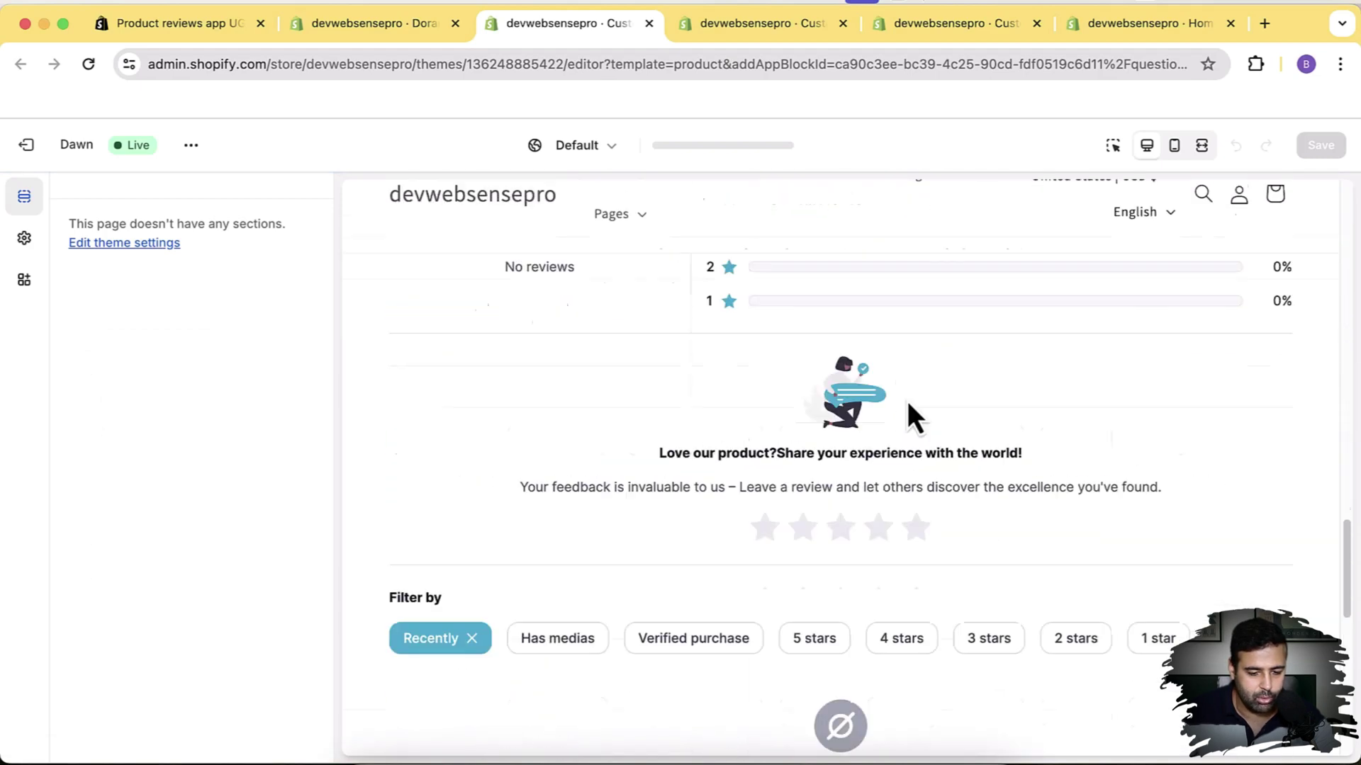
{"action": "scroll", "coordinate": [914, 407], "scroll_direction": "up", "scroll_amount": 5}
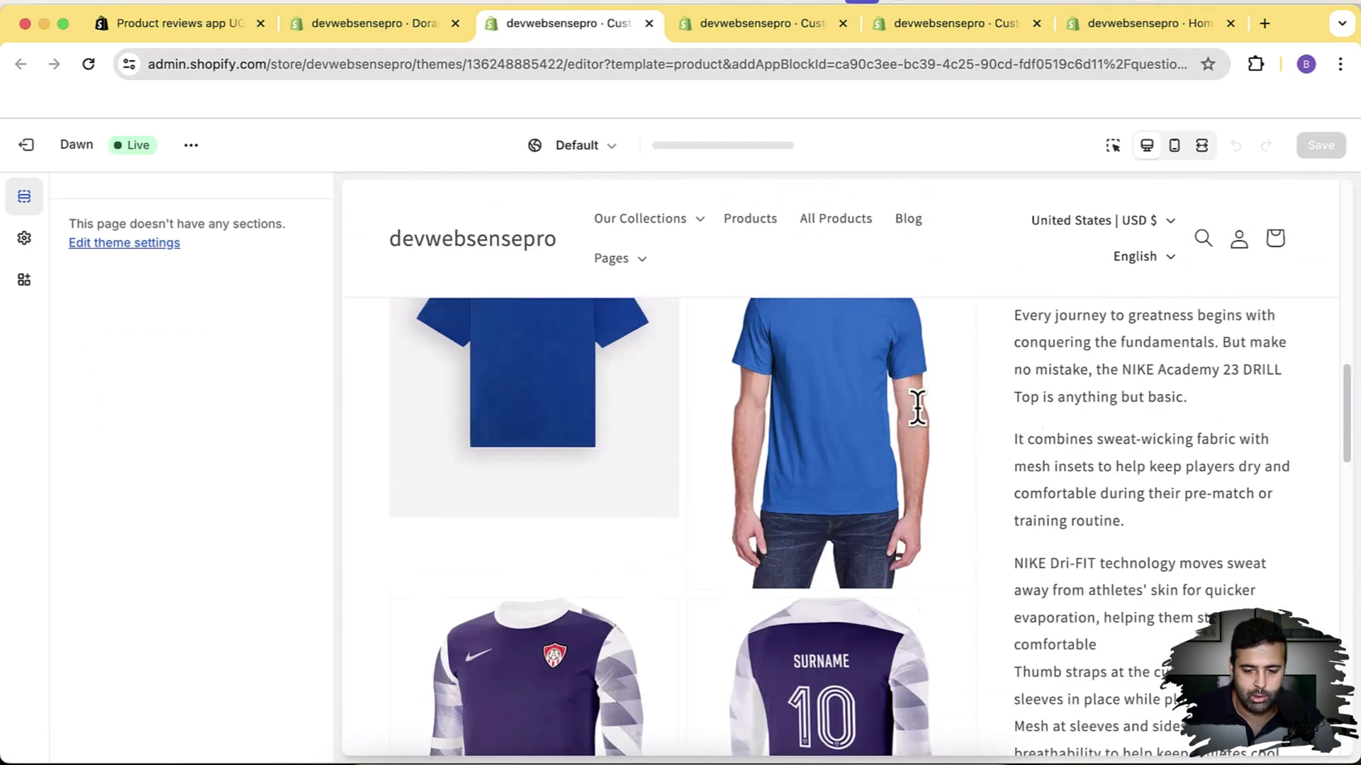
{"action": "scroll", "coordinate": [921, 425], "scroll_direction": "down", "scroll_amount": 10}
{"action": "scroll", "coordinate": [1025, 517], "scroll_direction": "up", "scroll_amount": 10}
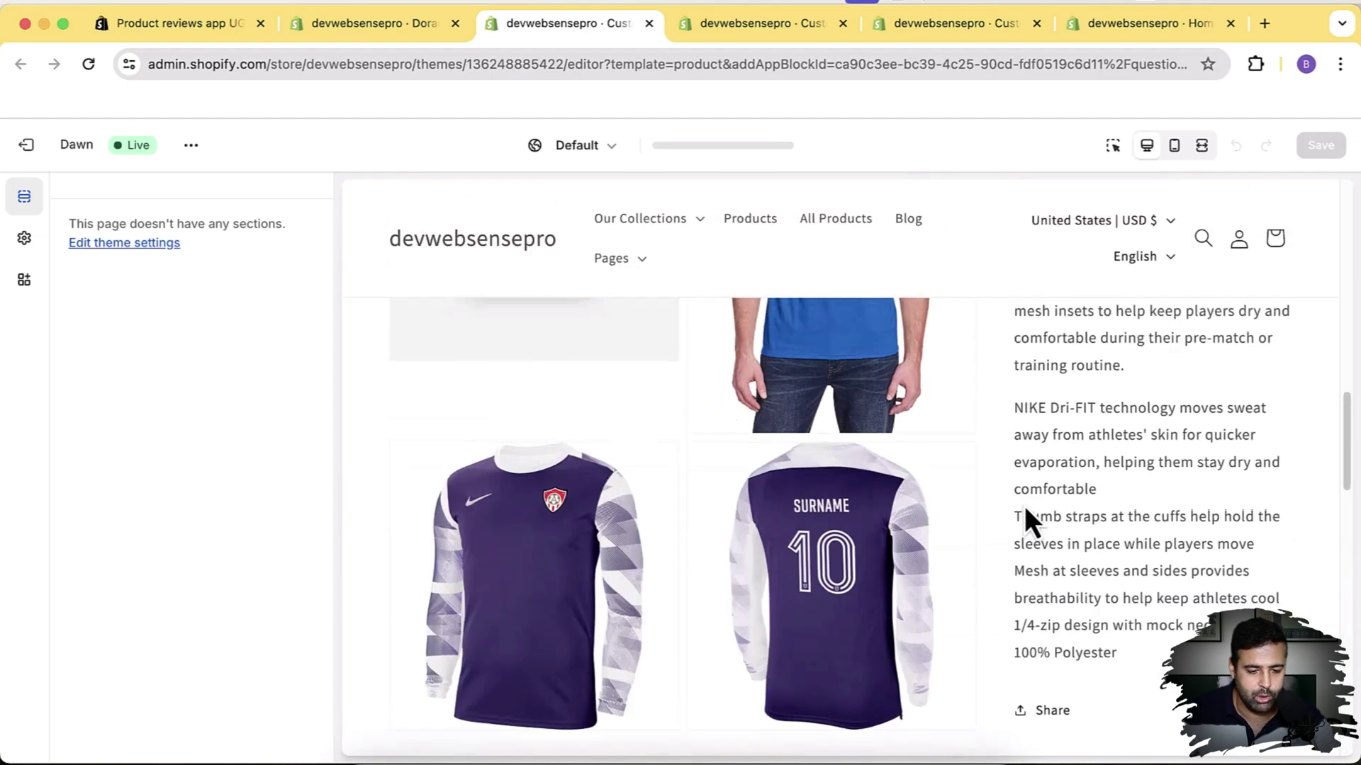
{"action": "left_click_drag", "start_coordinate": [117, 226], "coordinate": [274, 226]}
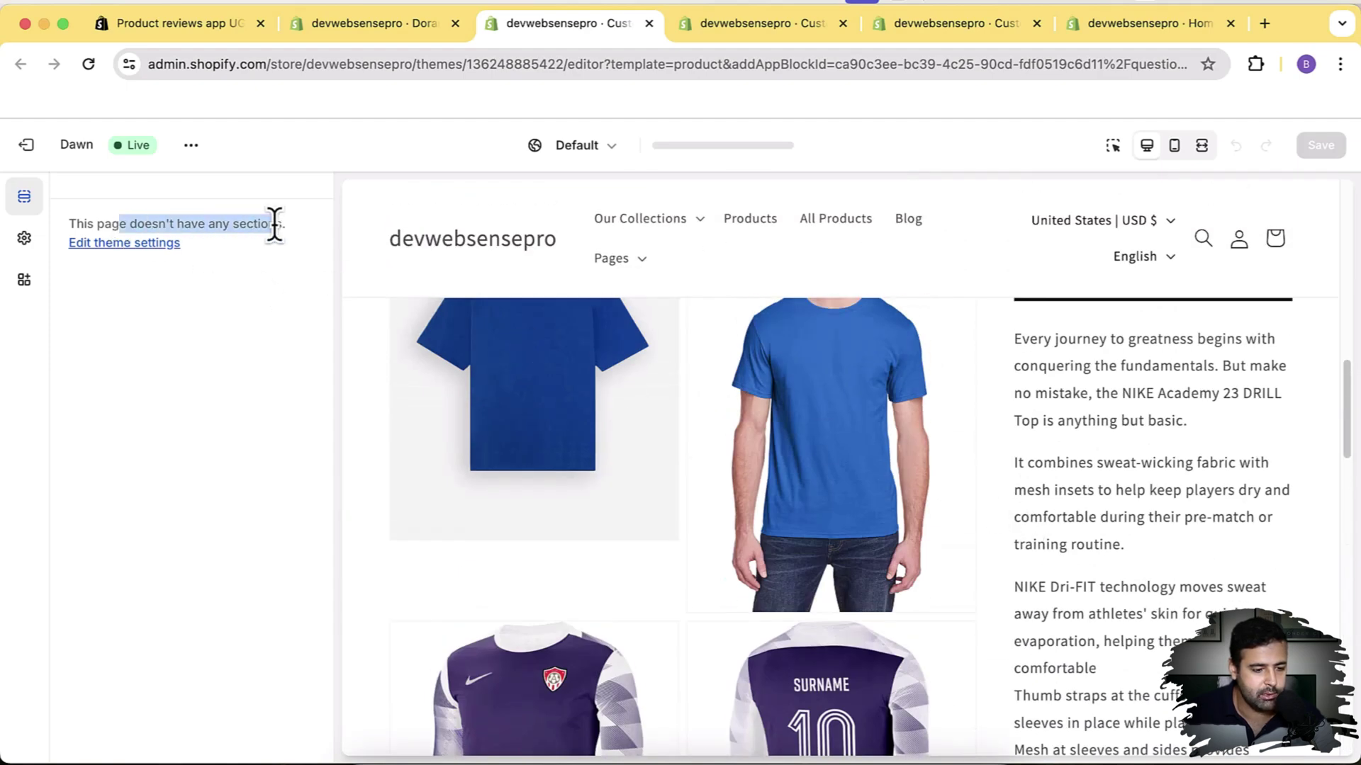
{"action": "left_click", "coordinate": [275, 316]}
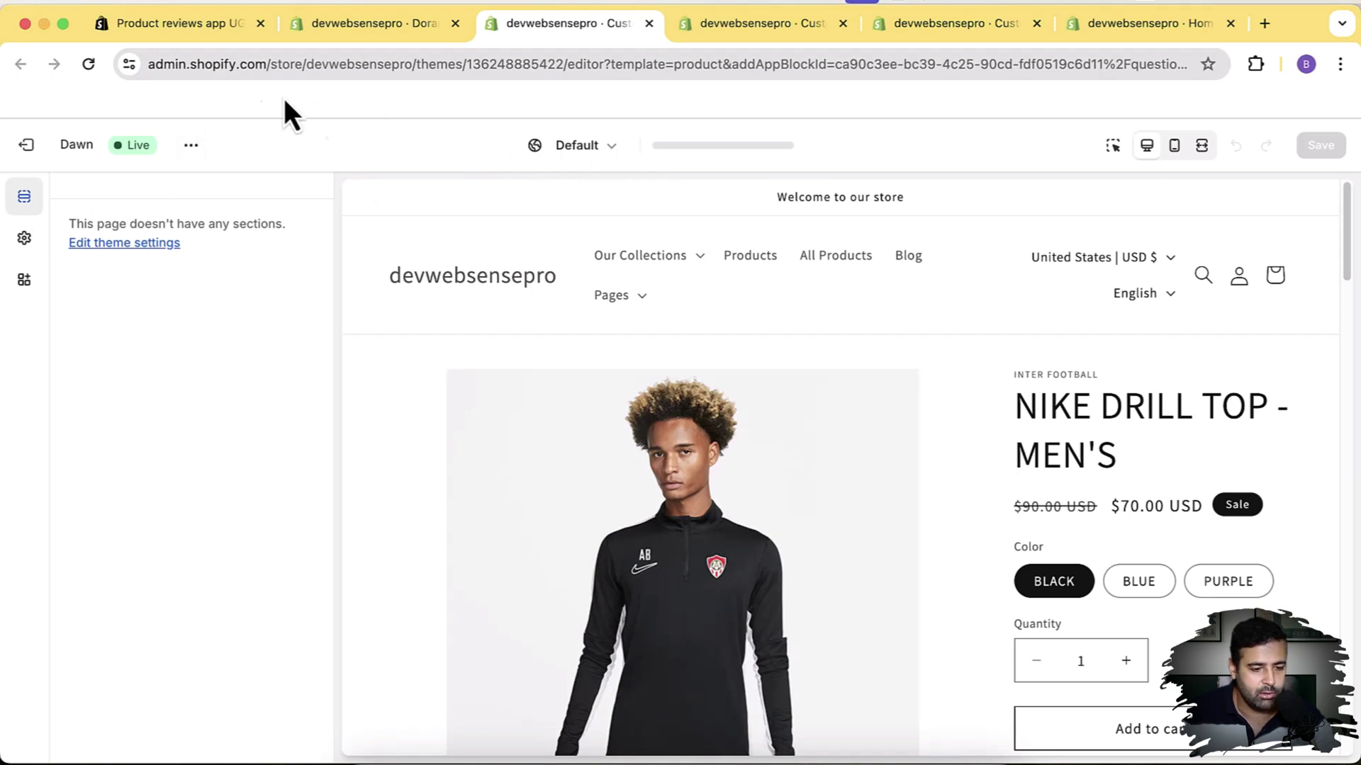
{"action": "key", "text": "super+r"}
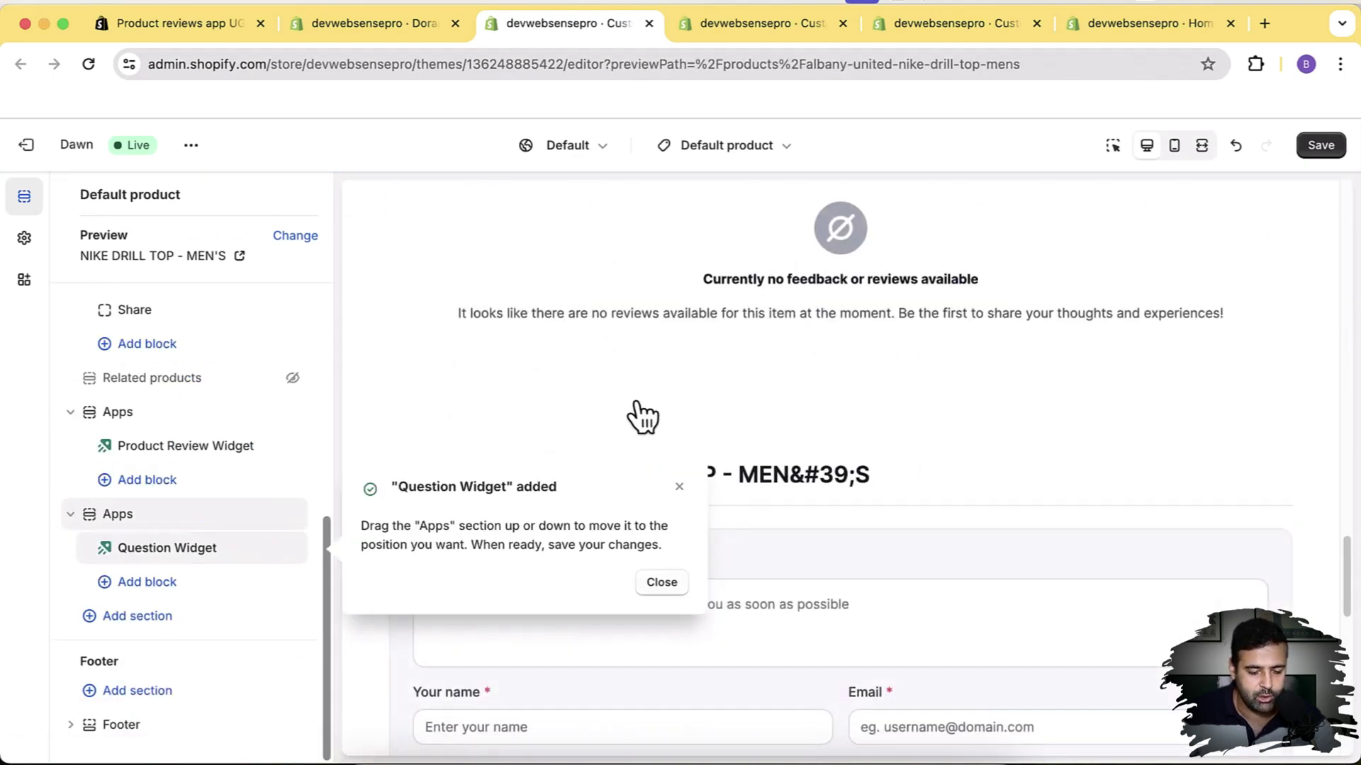
{"action": "left_click", "coordinate": [679, 488]}
Move the questions section above the reviews section and save the product template.
{"action": "scroll", "coordinate": [1177, 309], "scroll_direction": "down", "scroll_amount": 3}
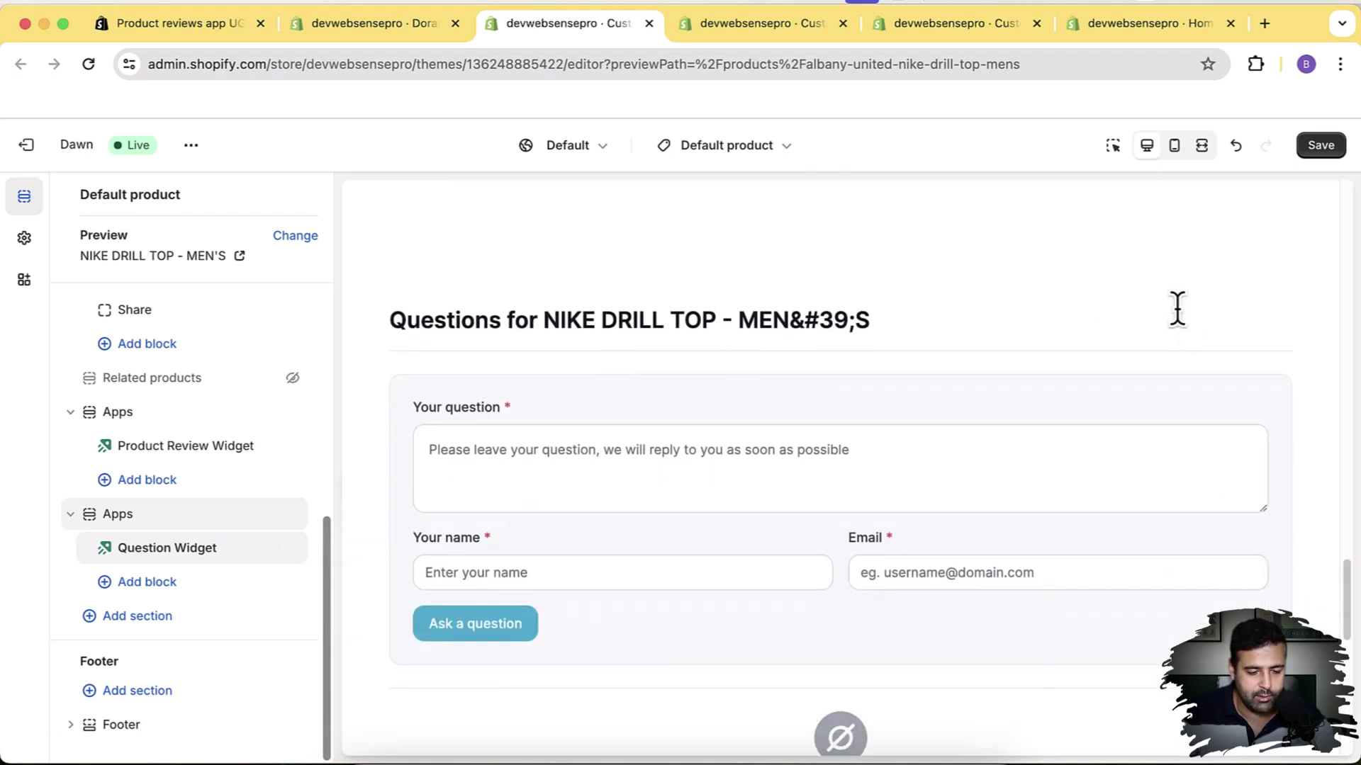
{"action": "left_click", "coordinate": [514, 574]}
{"action": "left_click", "coordinate": [1043, 574]}
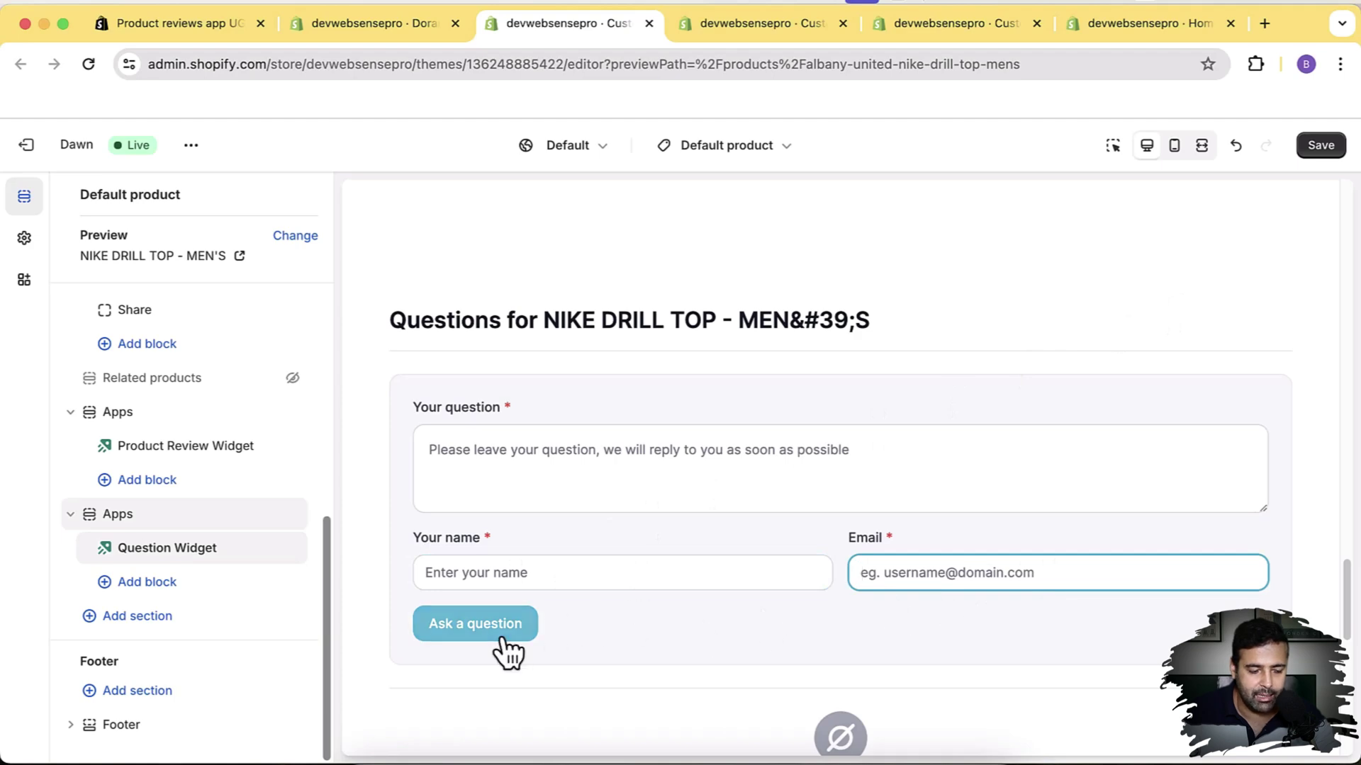
{"action": "scroll", "coordinate": [1080, 556], "scroll_direction": "up", "scroll_amount": 10}
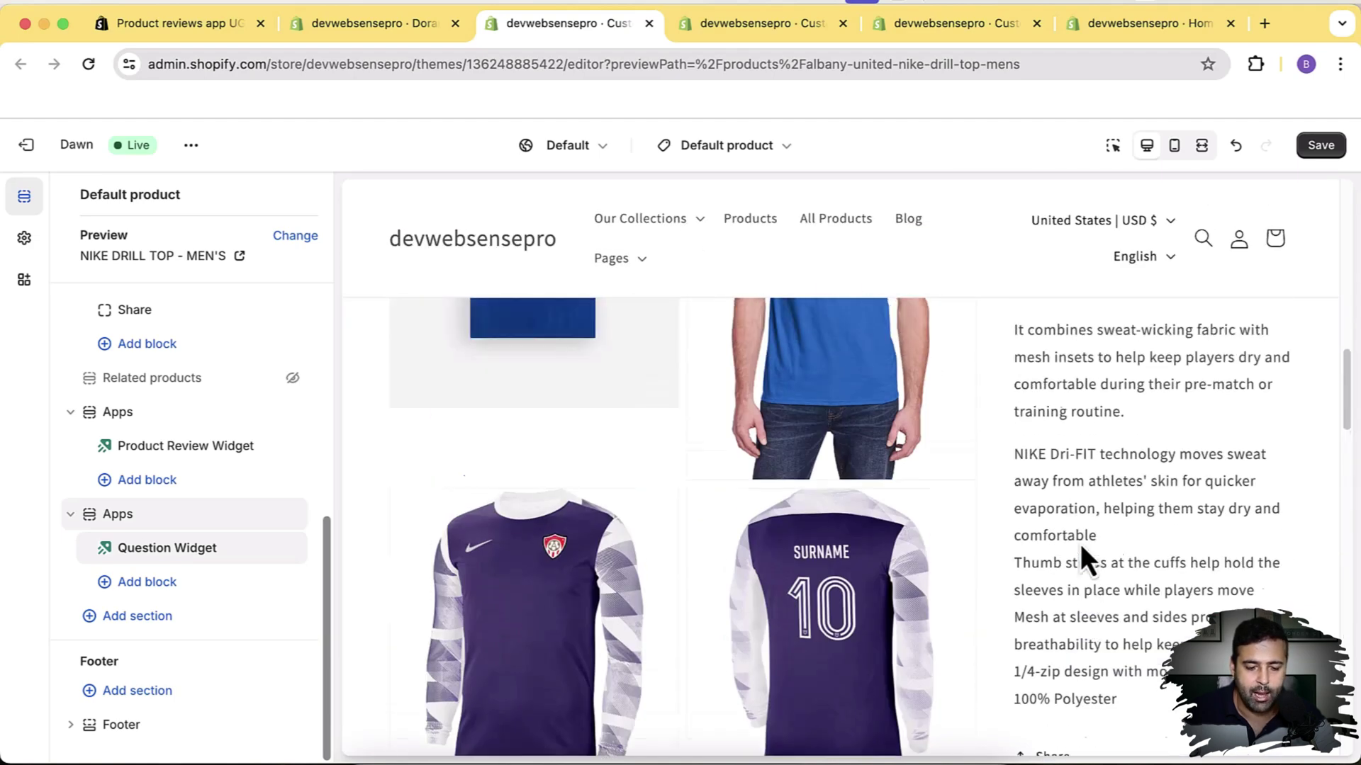
{"action": "scroll", "coordinate": [1080, 556], "scroll_direction": "up", "scroll_amount": 10}
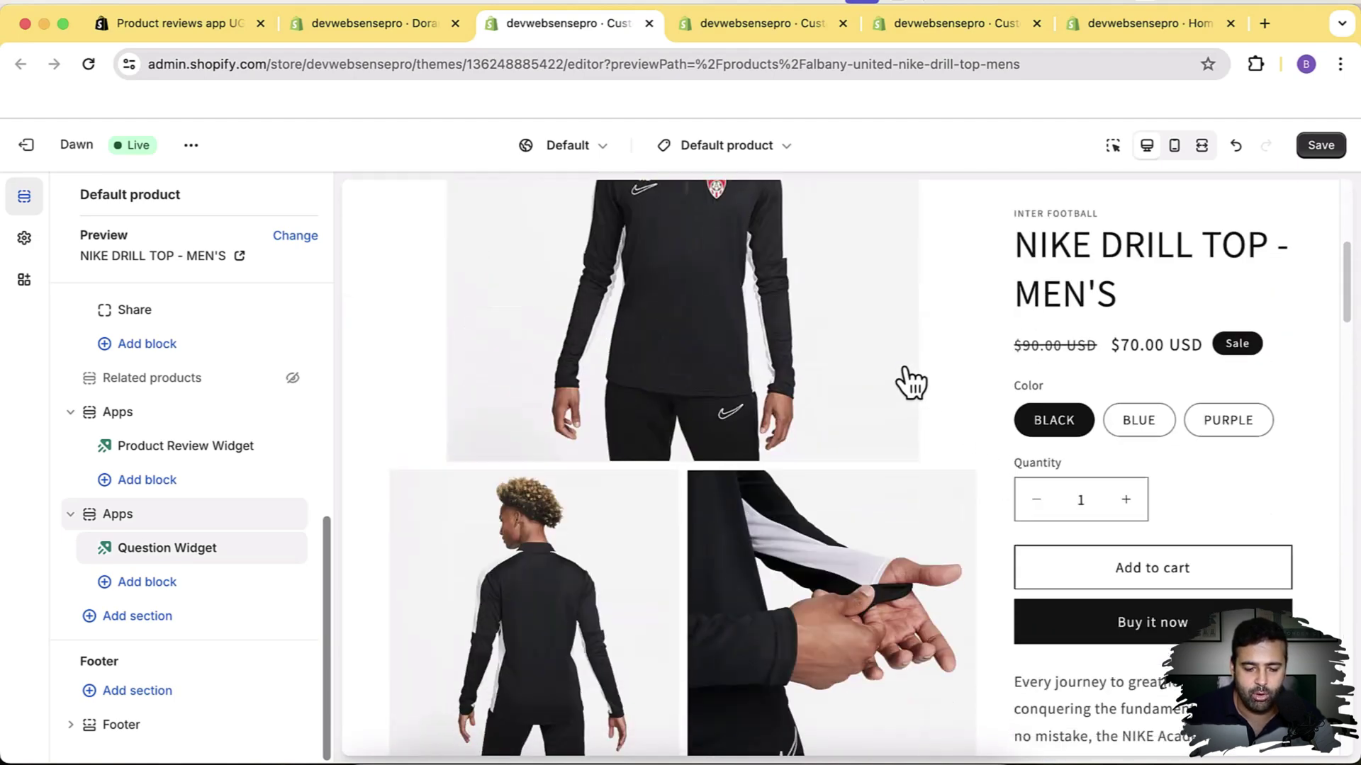
{"action": "scroll", "coordinate": [900, 372], "scroll_direction": "down", "scroll_amount": 15}
{"action": "scroll", "coordinate": [895, 365], "scroll_direction": "down", "scroll_amount": 8}
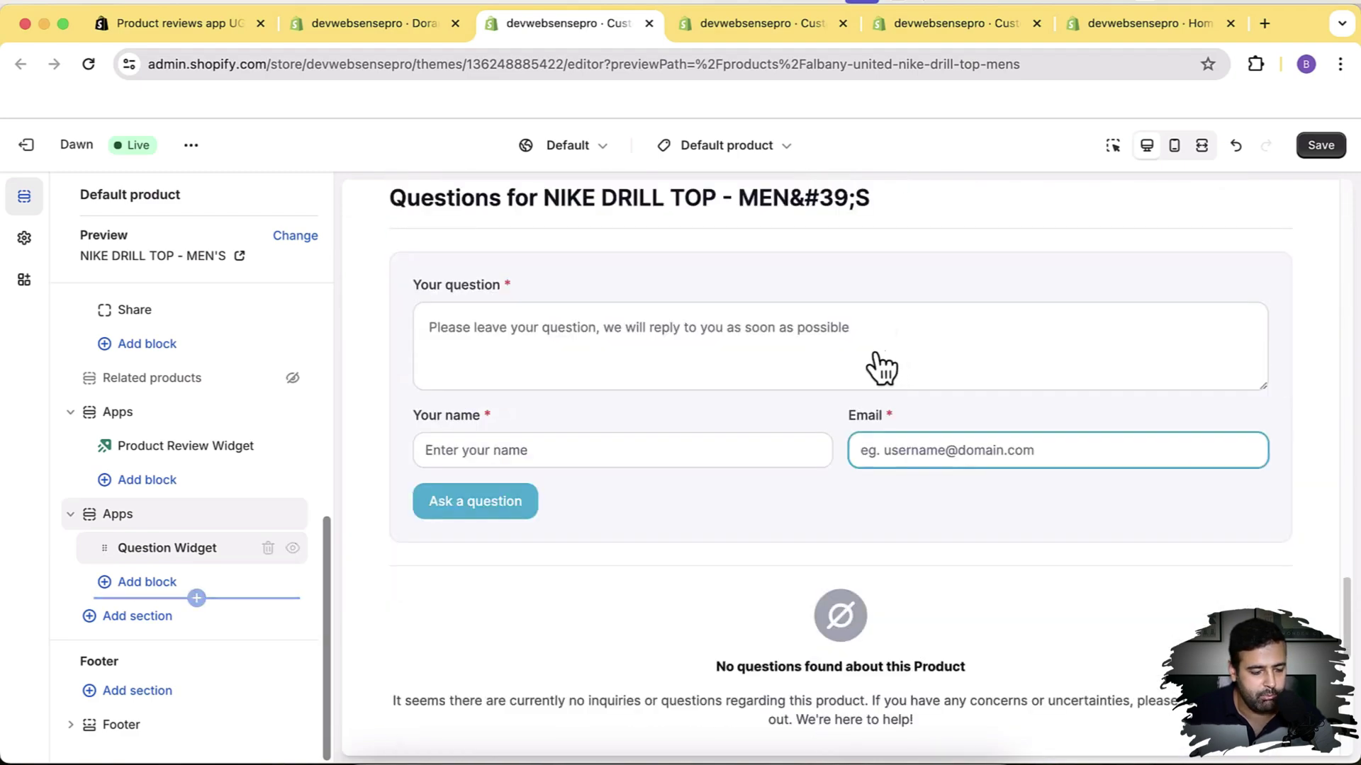
{"action": "left_click_drag", "start_coordinate": [106, 515], "coordinate": [106, 462]}
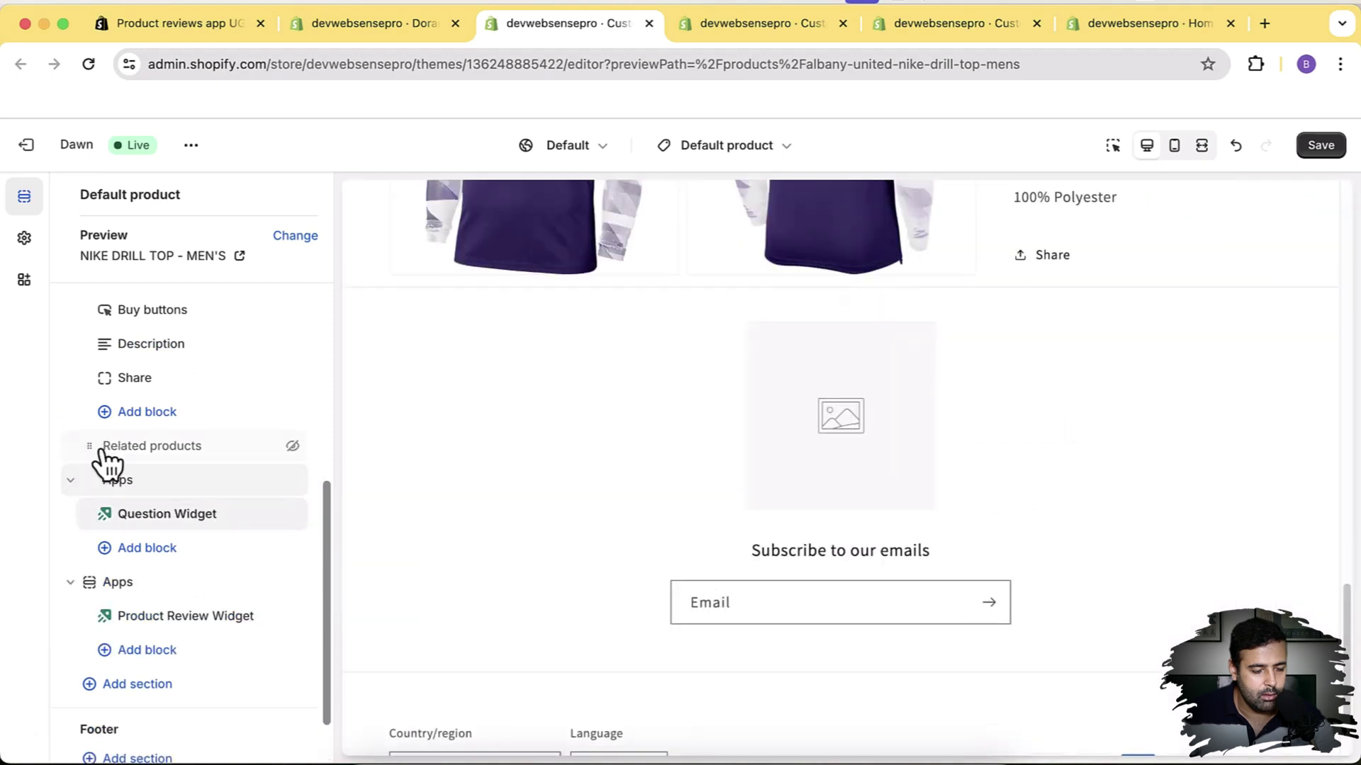
{"action": "left_click", "coordinate": [1318, 146]}
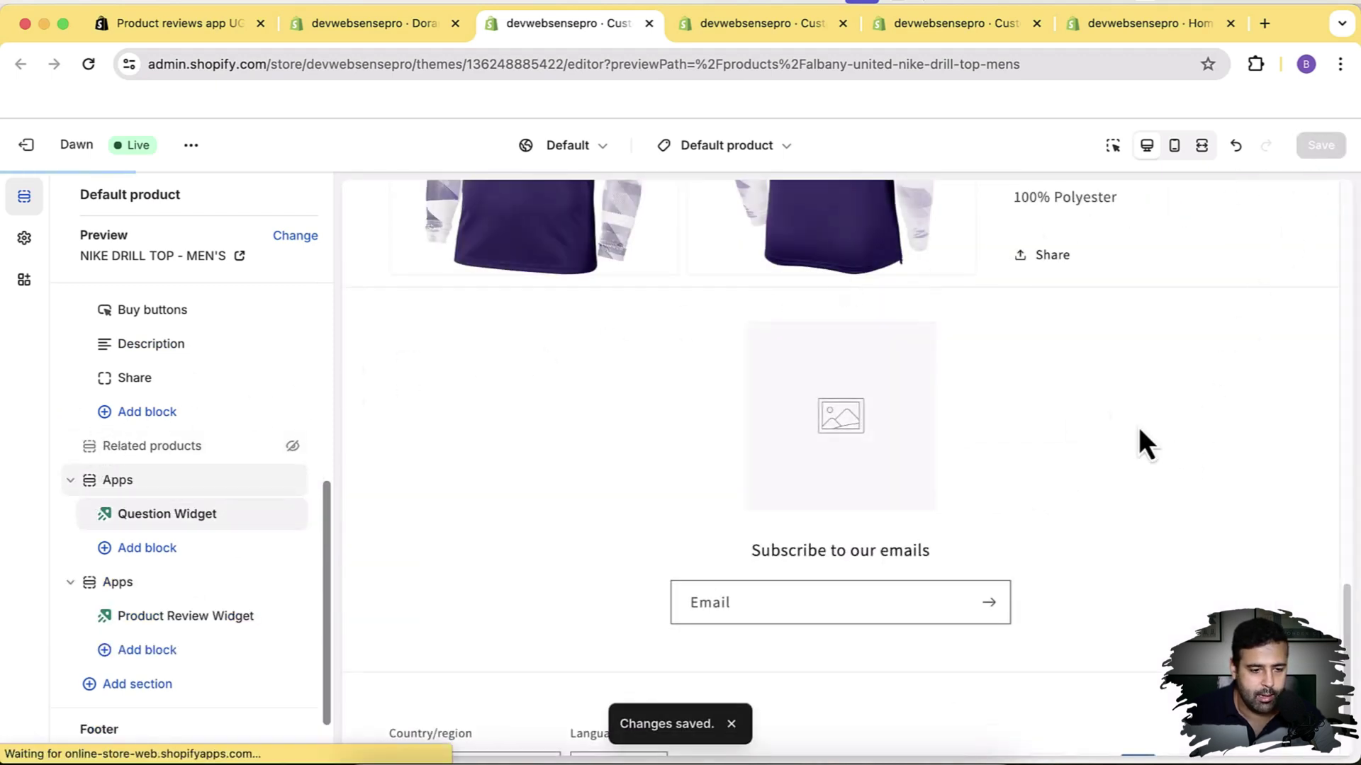
{"action": "left_click", "coordinate": [386, 36]}
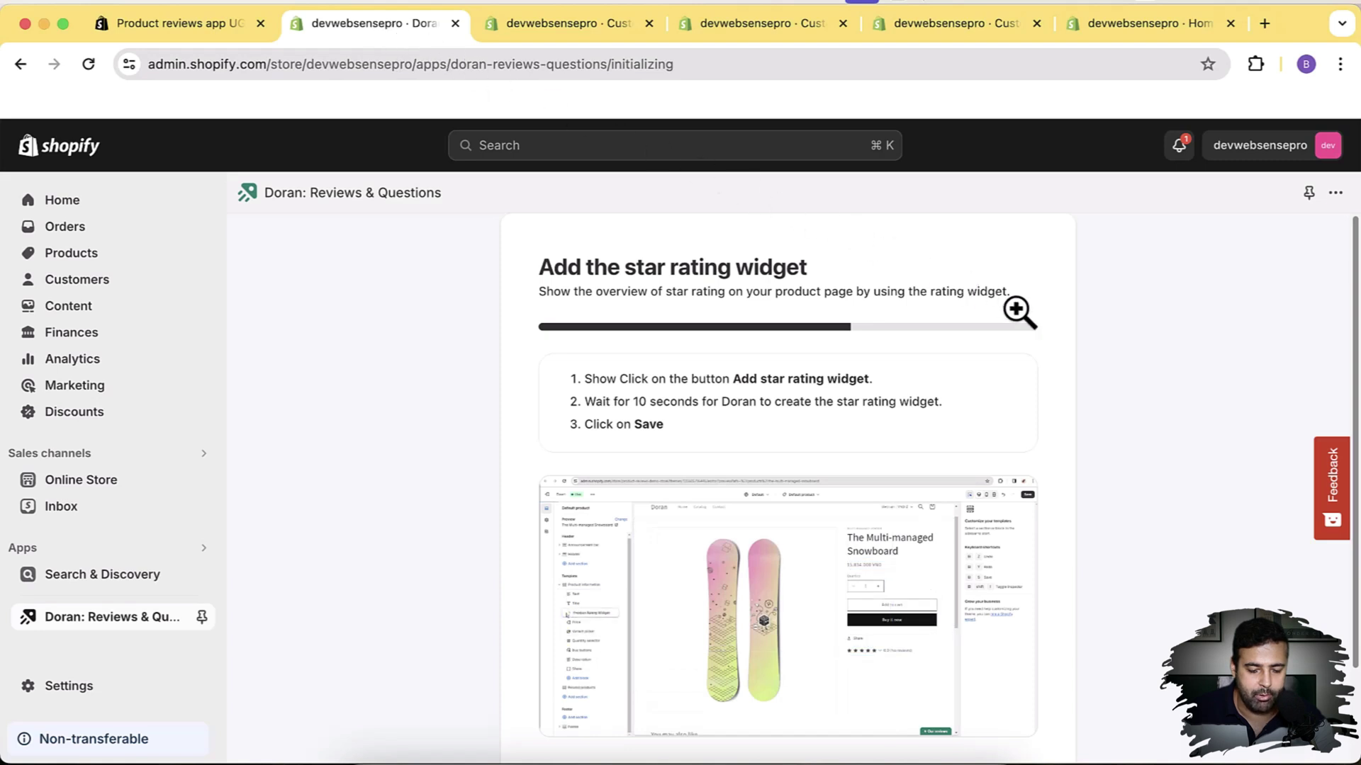
Add the star rating widget to the product page from Doran's setup step.
{"action": "scroll", "coordinate": [1044, 323], "scroll_direction": "down", "scroll_amount": 2}
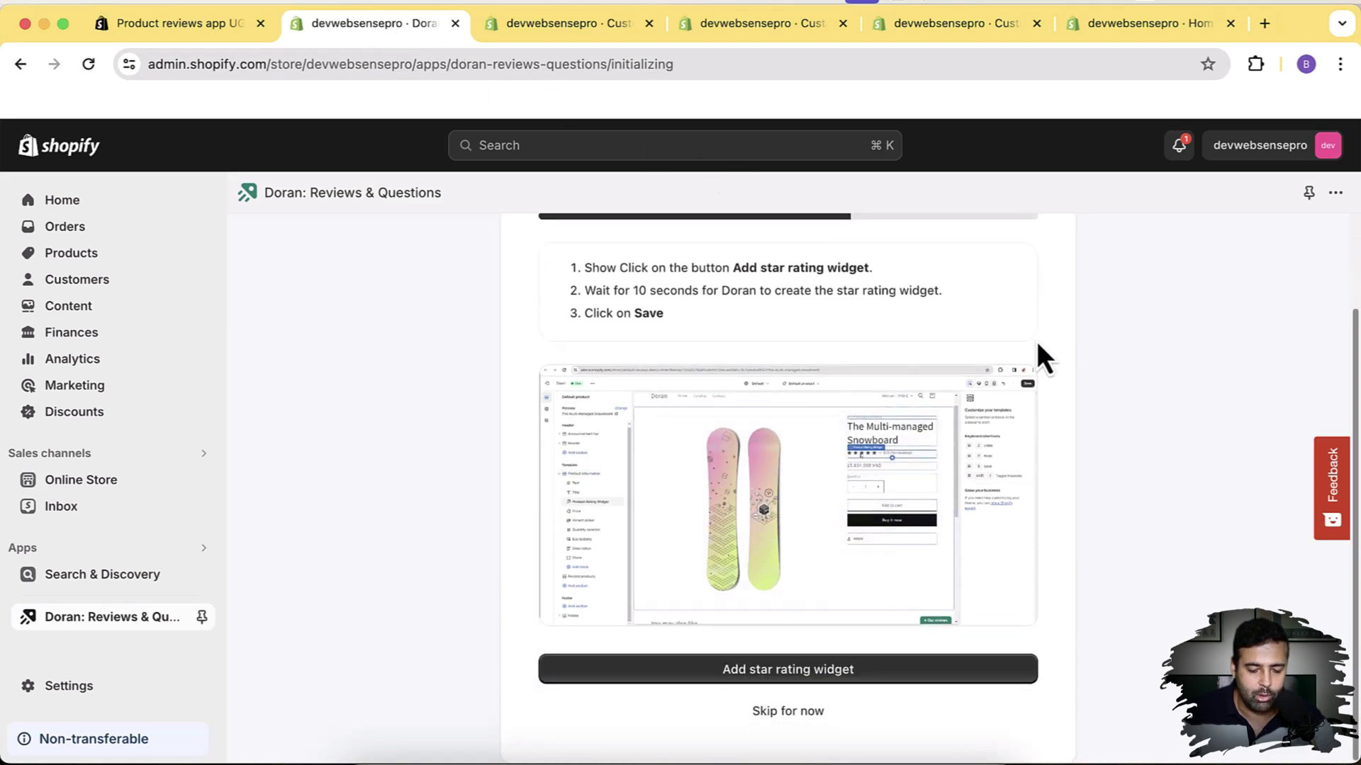
{"action": "left_click", "coordinate": [893, 673]}
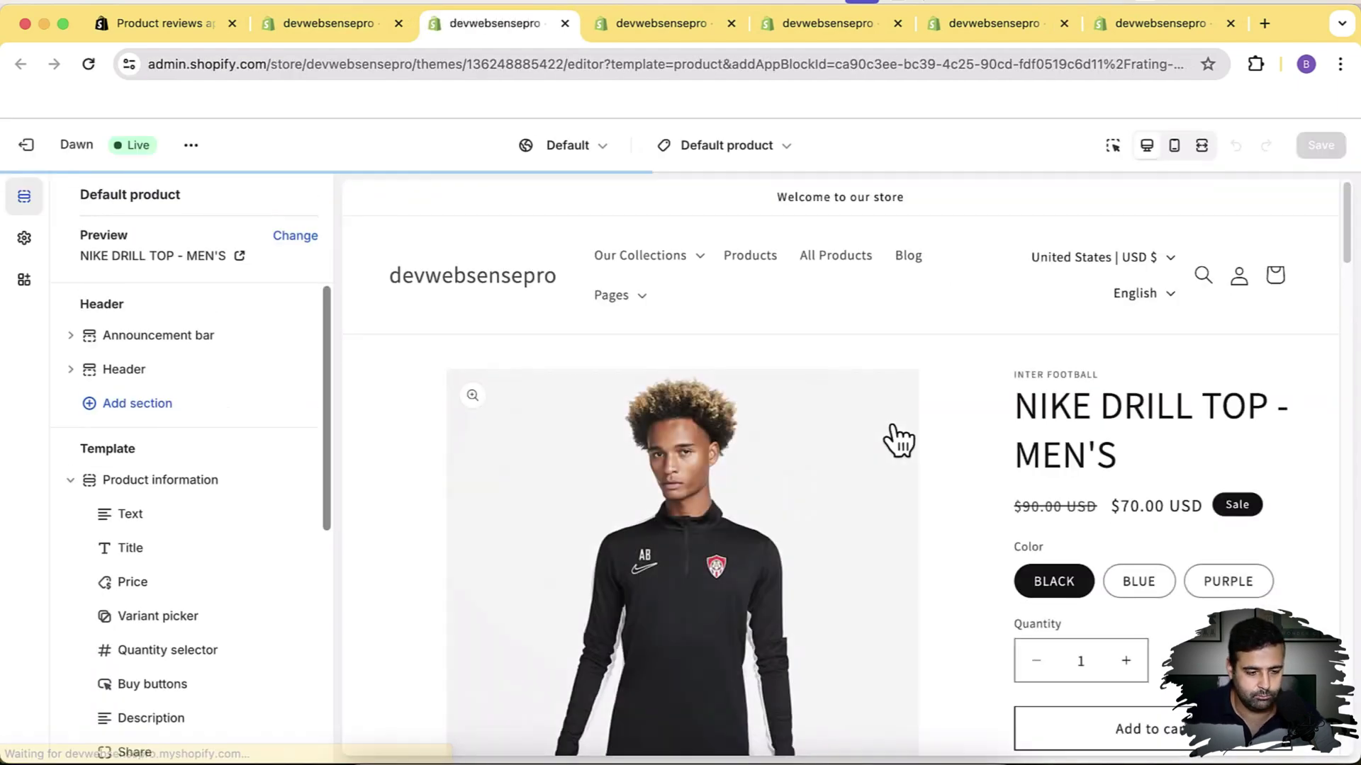
Dismiss the widget-added notice and move the Product Rating Widget directly under the product title.
{"action": "scroll", "coordinate": [897, 426], "scroll_direction": "down", "scroll_amount": 3}
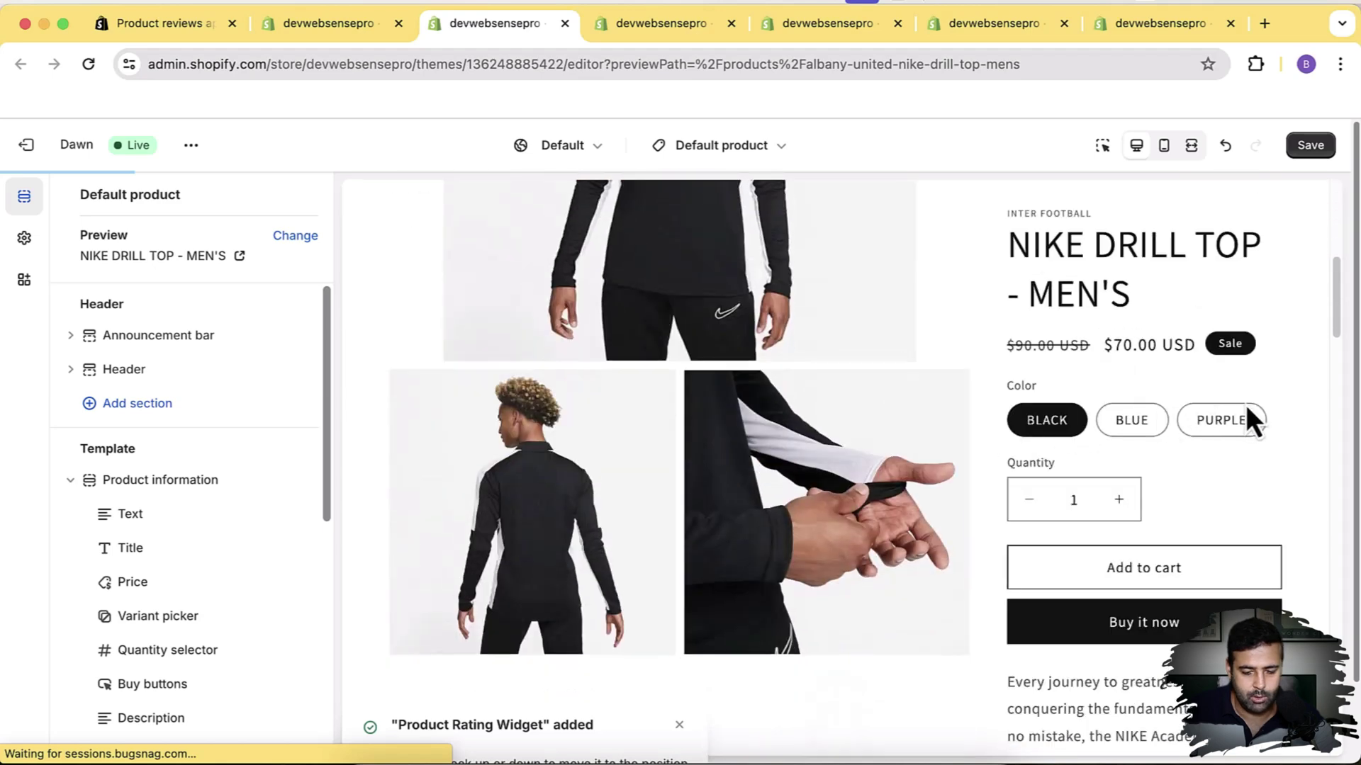
{"action": "scroll", "coordinate": [1248, 418], "scroll_direction": "down", "scroll_amount": 15}
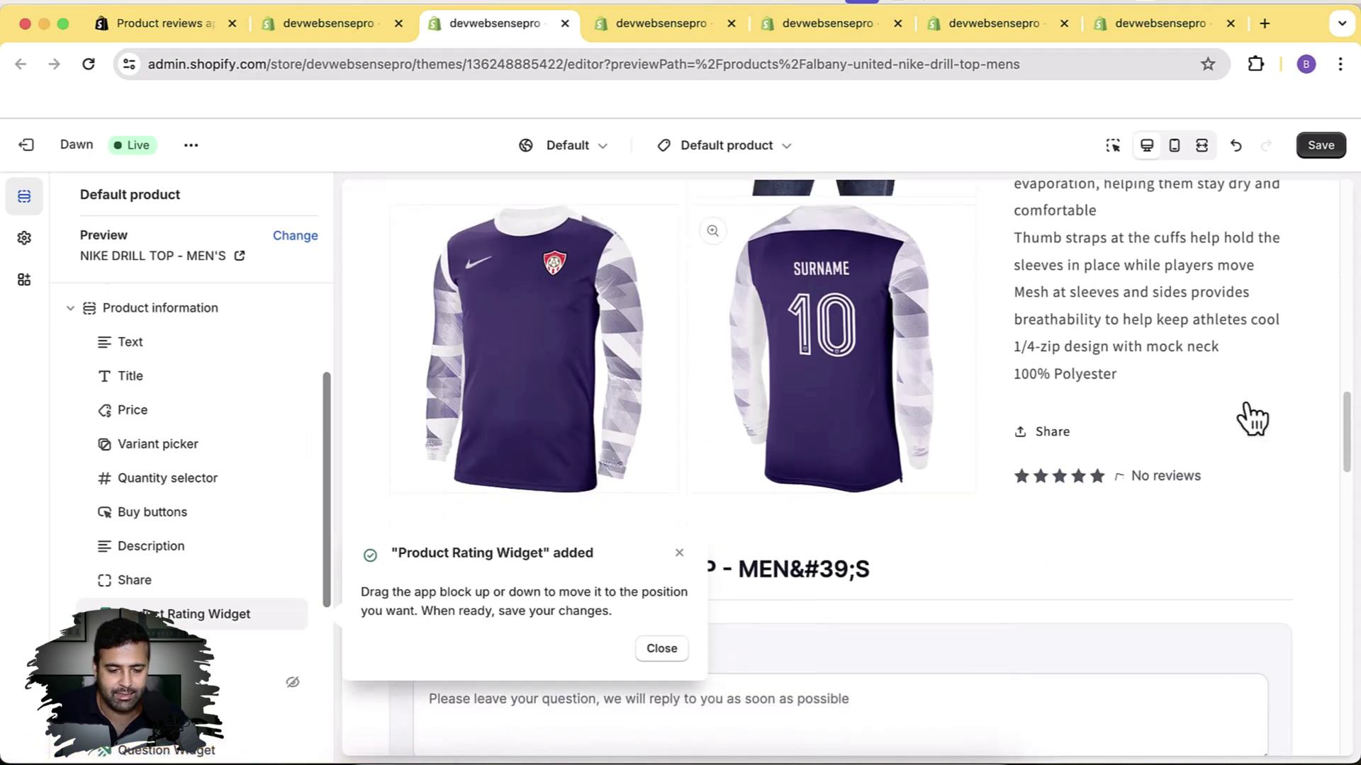
{"action": "mouse_move", "coordinate": [1190, 465]}
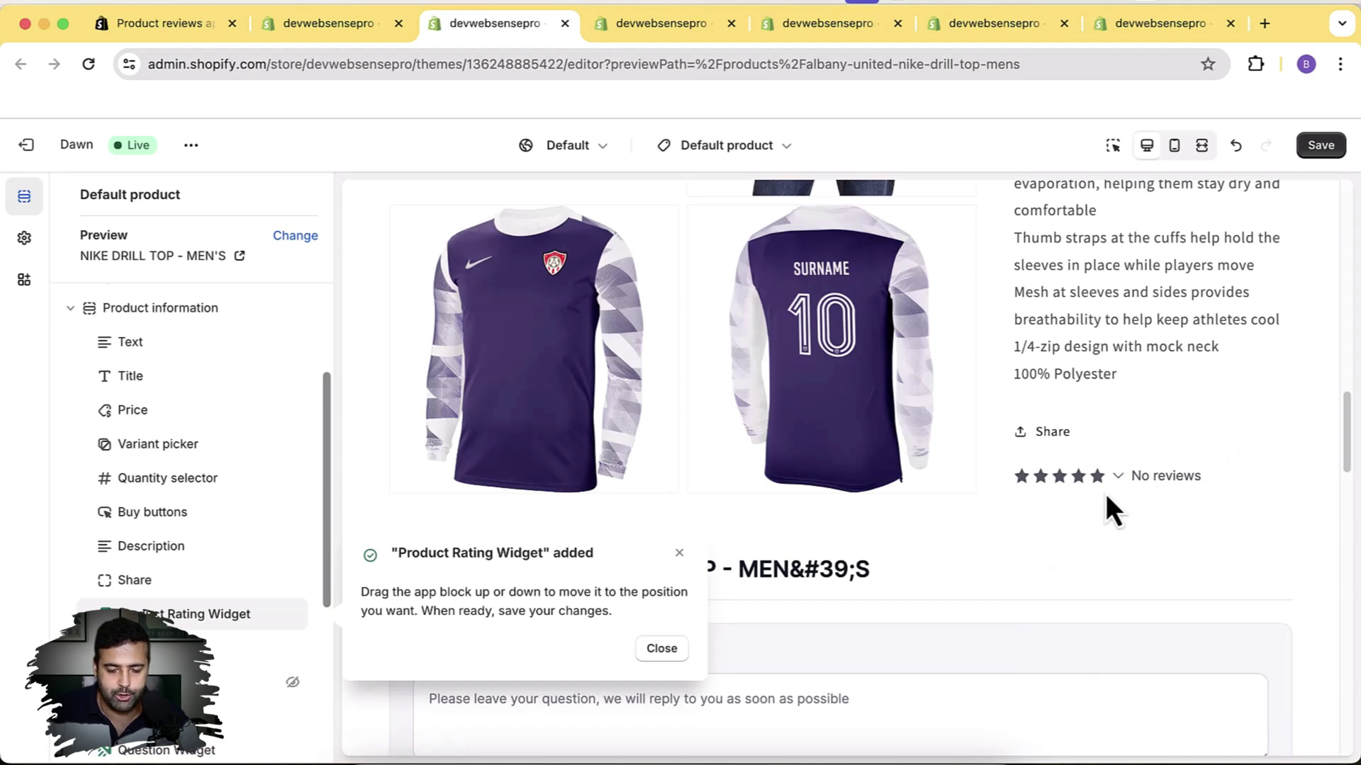
{"action": "mouse_move", "coordinate": [1099, 481]}
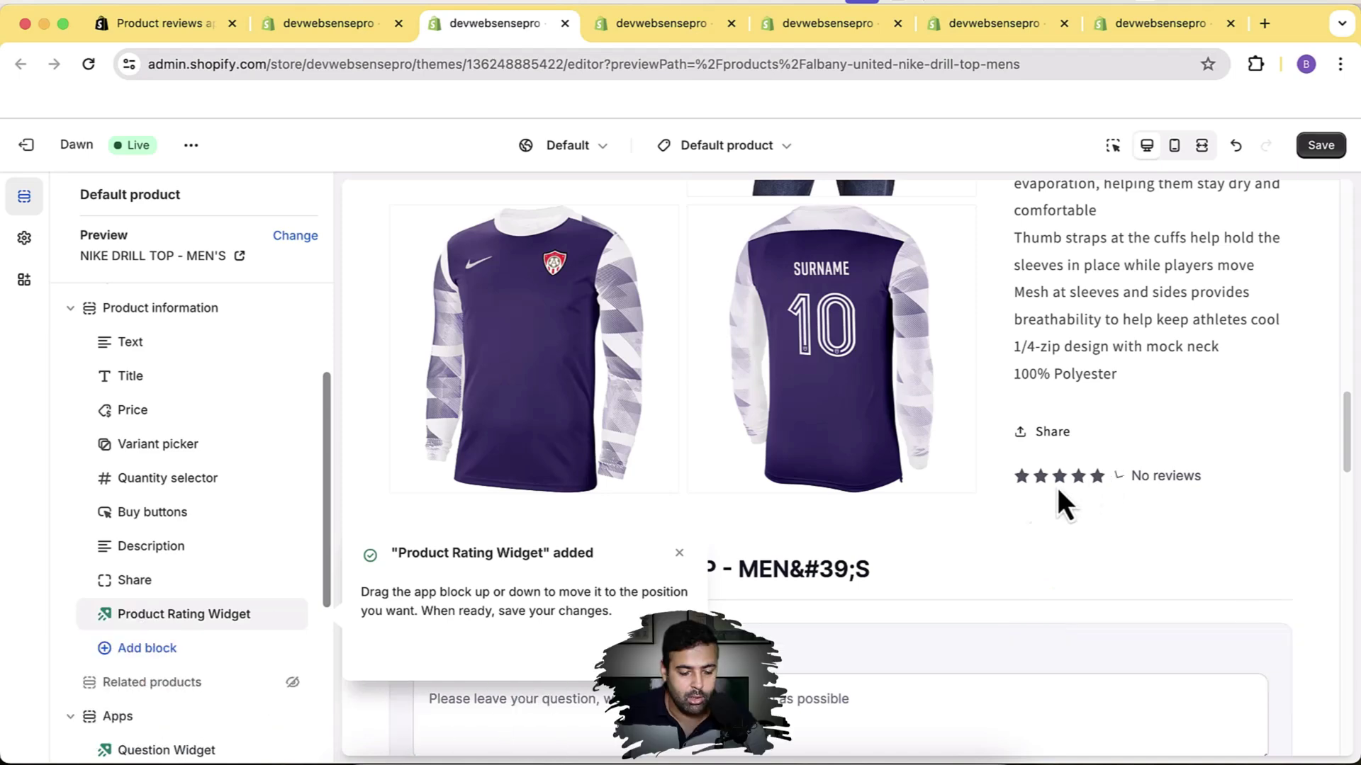
{"action": "left_click", "coordinate": [679, 553]}
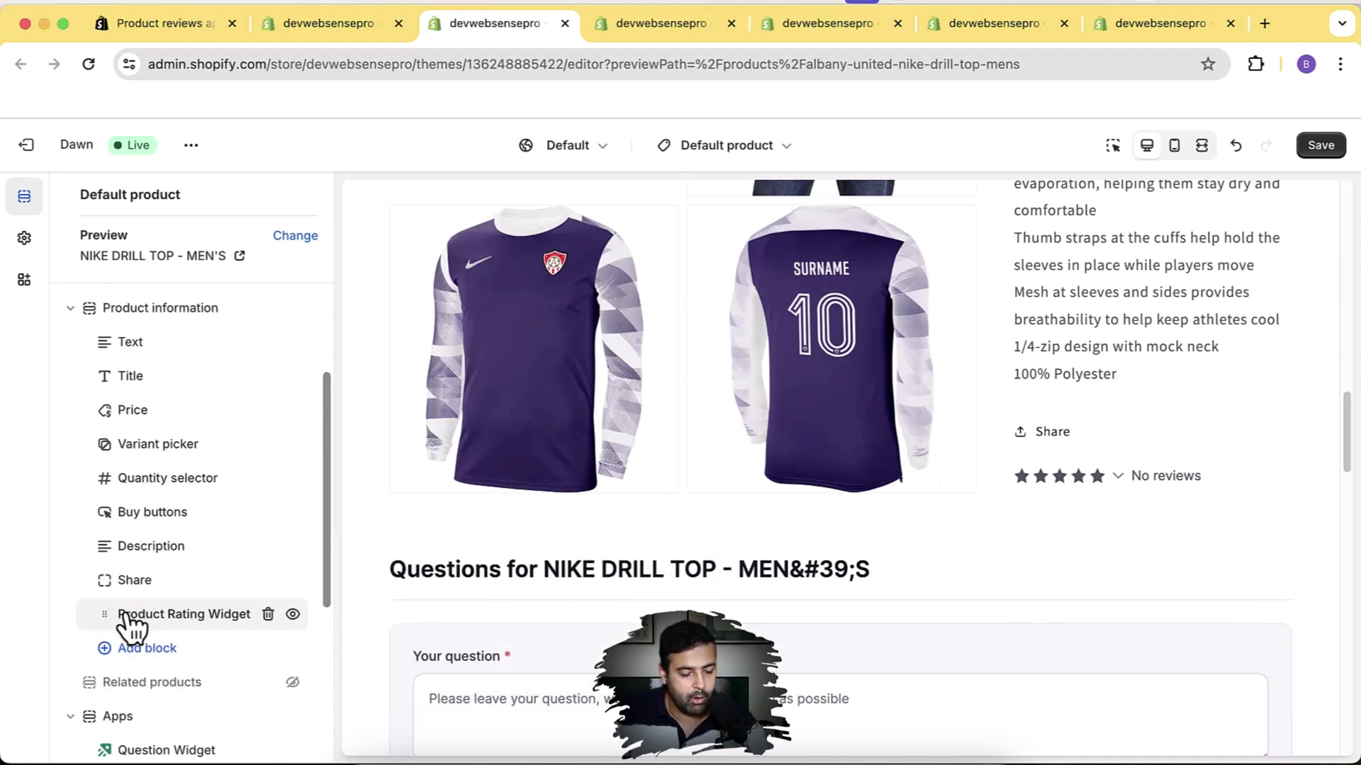
{"action": "left_click_drag", "start_coordinate": [106, 616], "coordinate": [138, 420]}
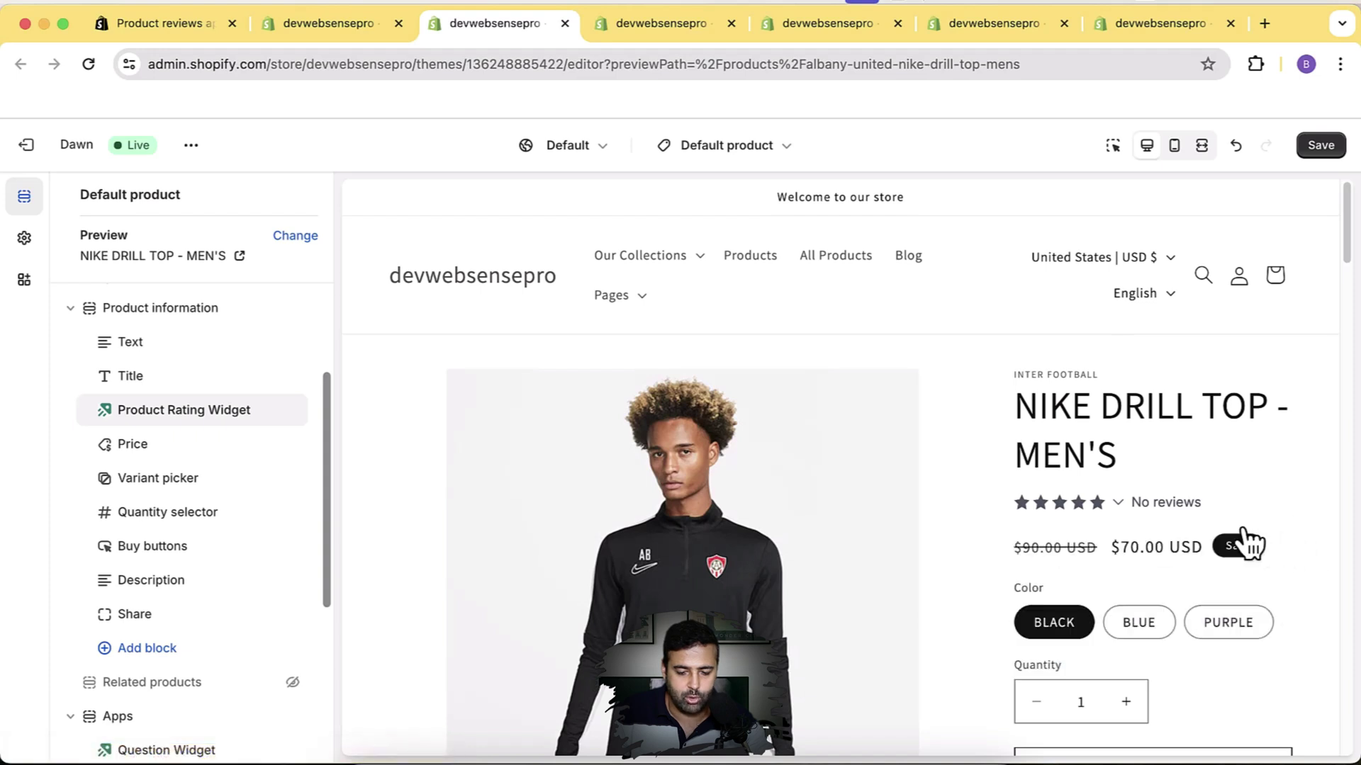
Check the star rating breakdown popup and save the product template.
{"action": "left_click", "coordinate": [1040, 505]}
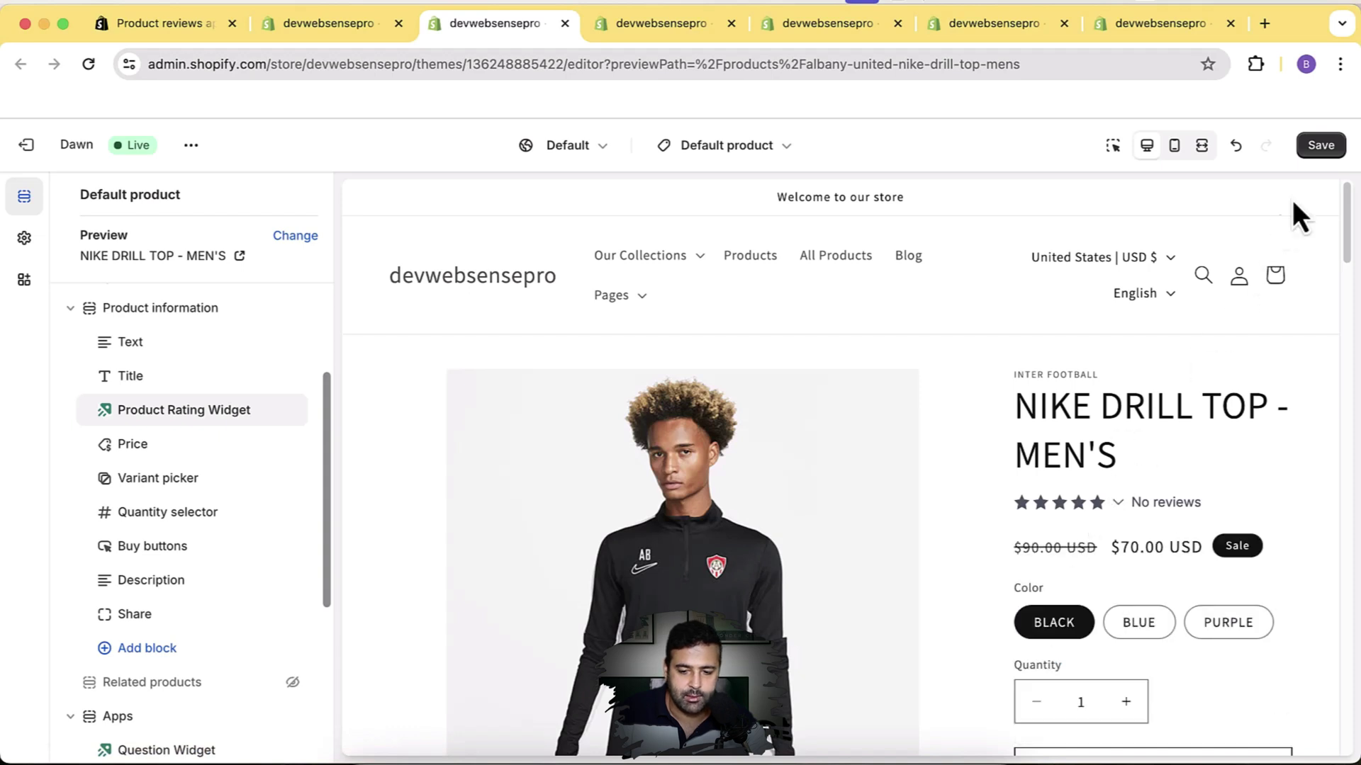
{"action": "left_click", "coordinate": [1324, 146]}
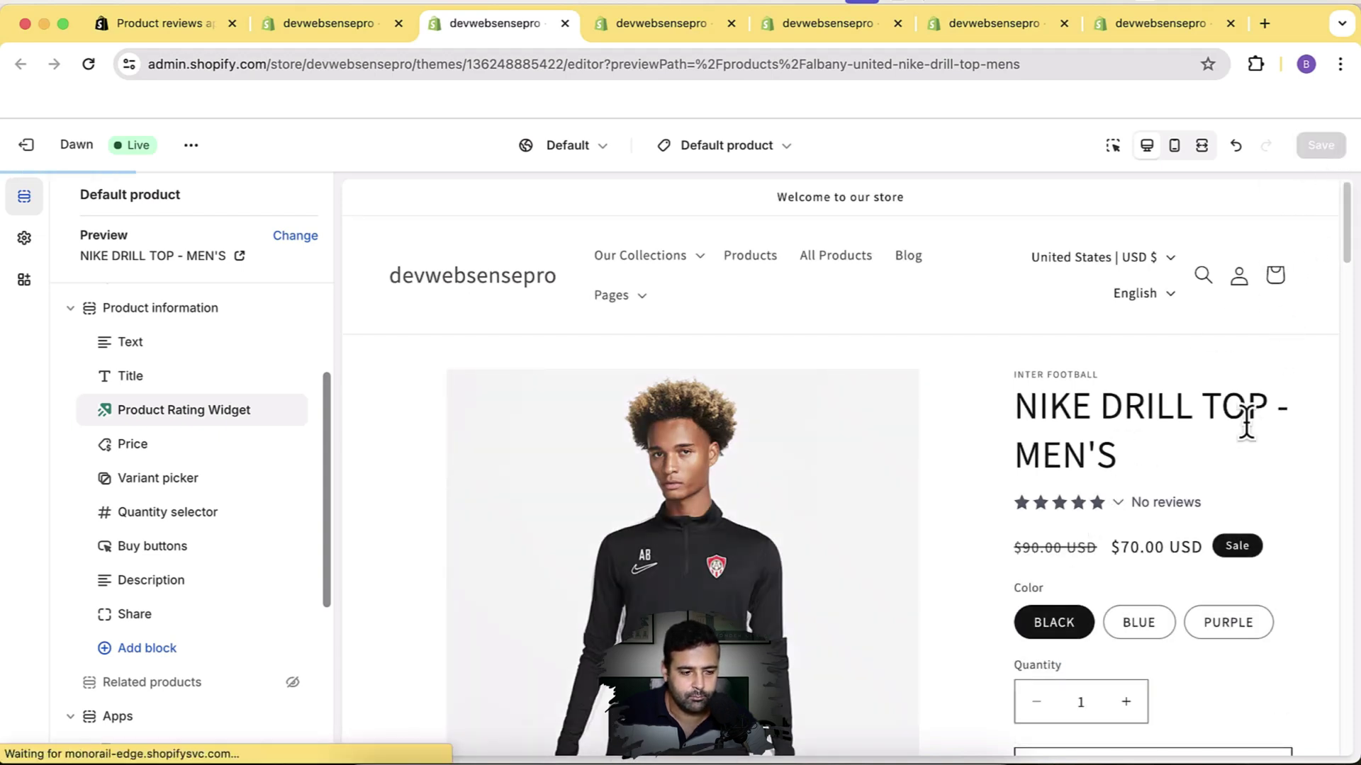
{"action": "left_click", "coordinate": [316, 29]}
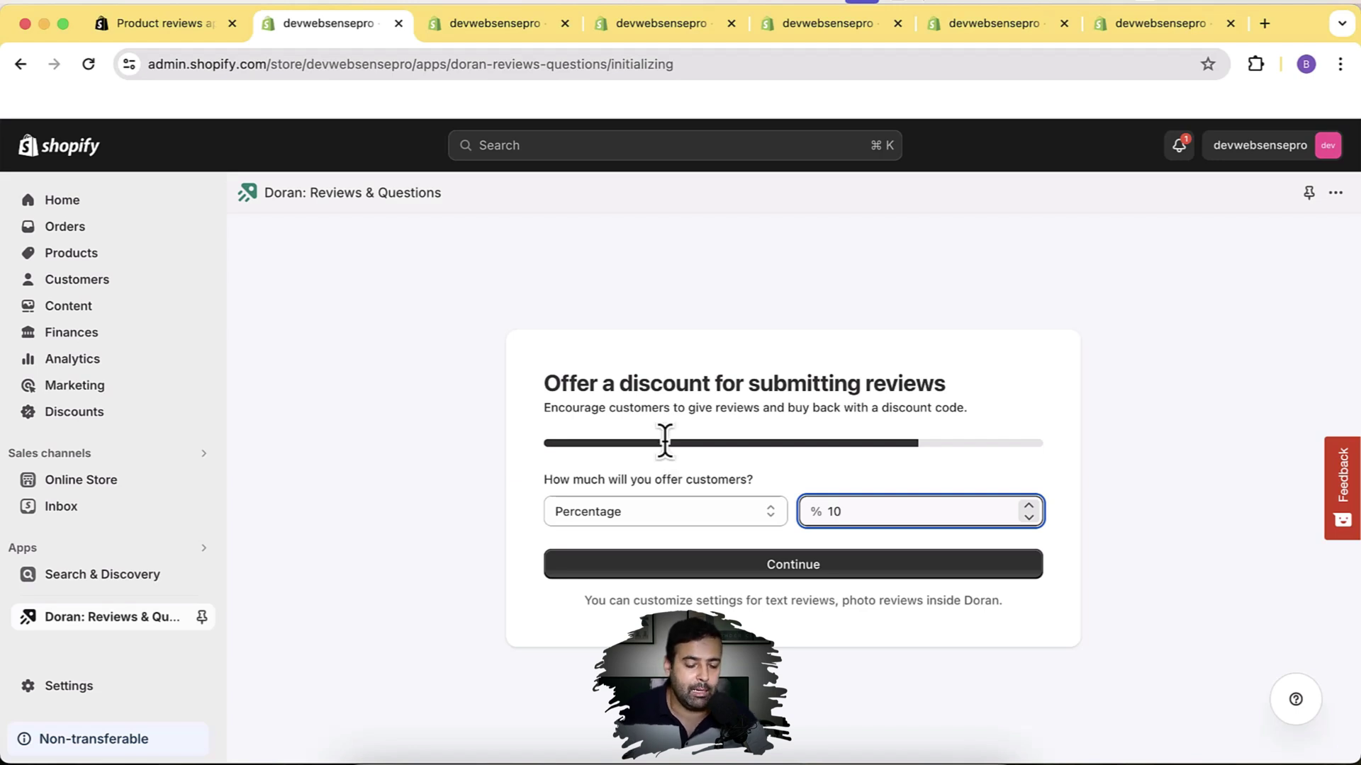
Keep the 10% review discount and set review emails 24 hours after fulfilment with 48-hour reminders.
{"action": "left_click", "coordinate": [836, 574]}
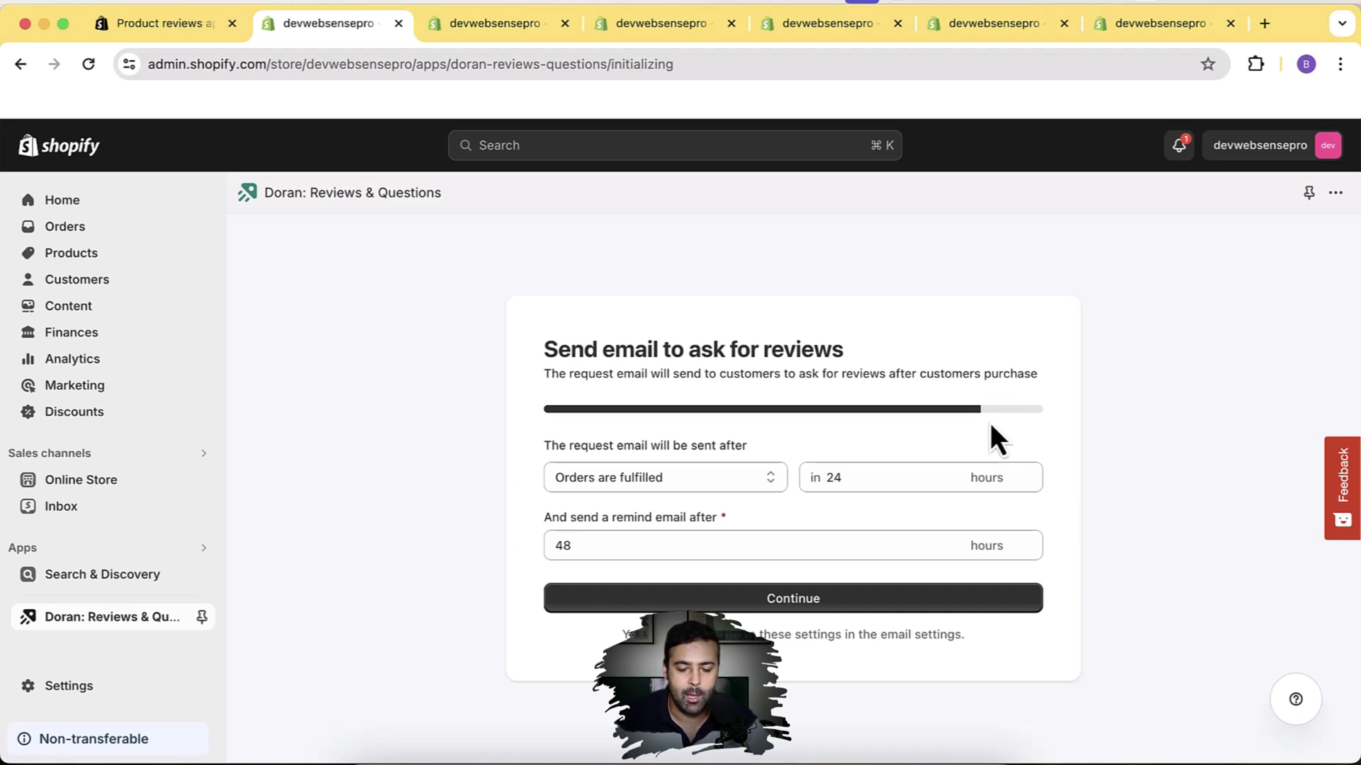
{"action": "left_click_drag", "start_coordinate": [580, 550], "coordinate": [546, 550]}
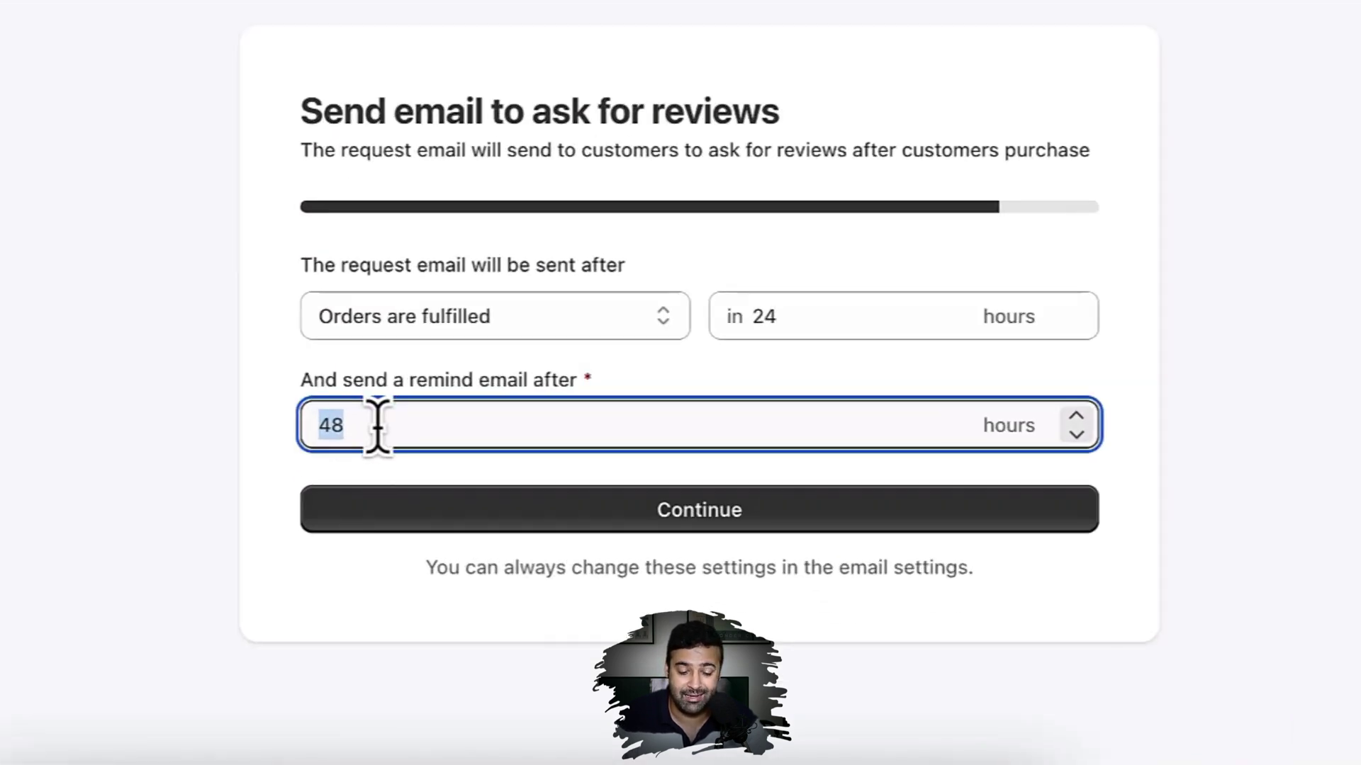
{"action": "left_click_drag", "start_coordinate": [811, 318], "coordinate": [750, 317]}
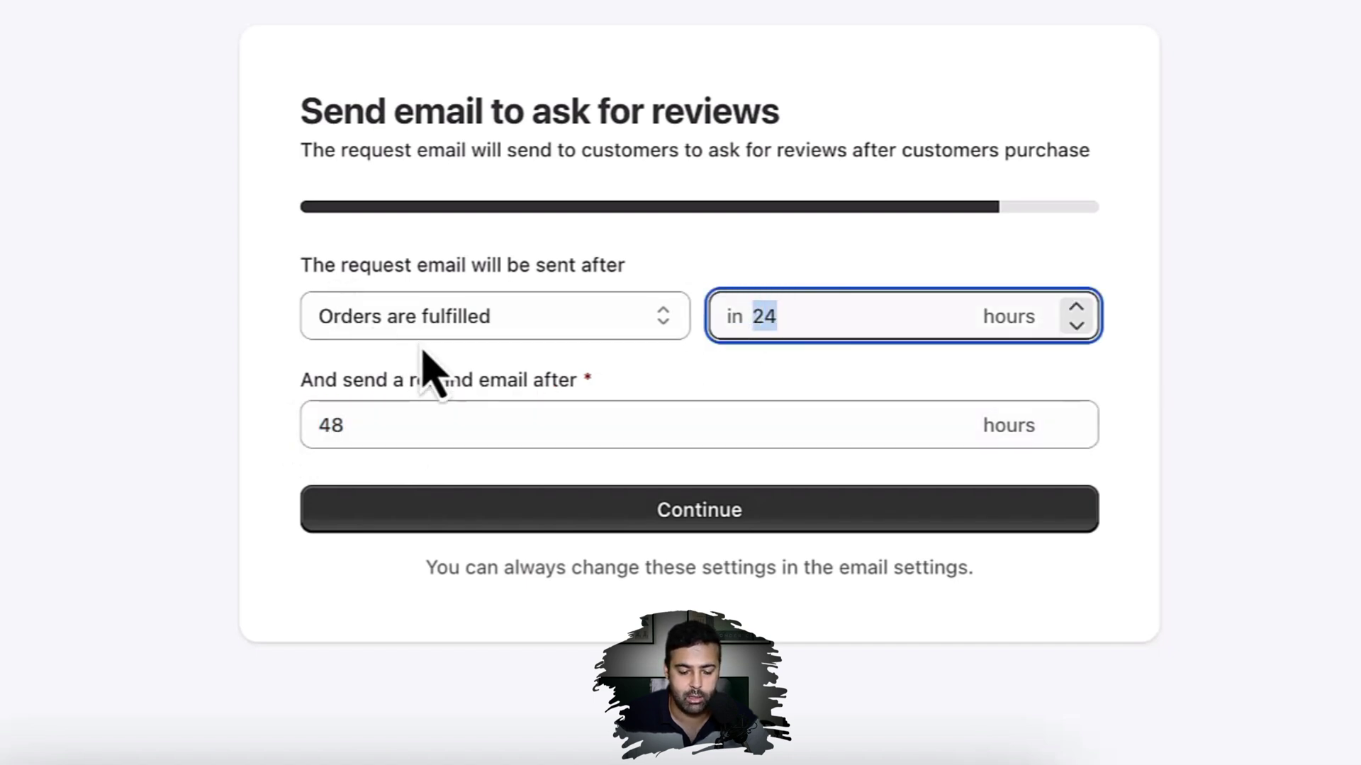
{"action": "left_click", "coordinate": [880, 523]}
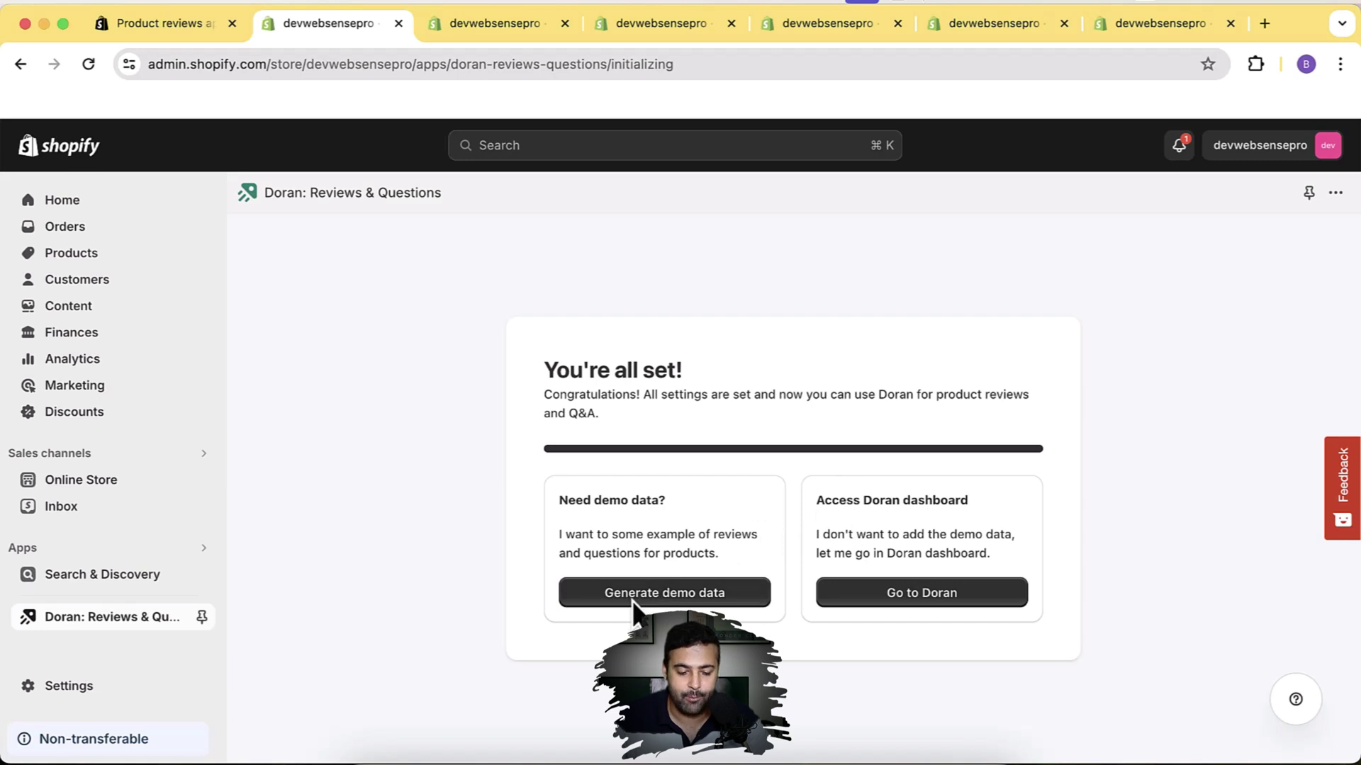
Generate Doran demo data, browse the filled reviews table, and open a reviewed product's storefront page.
{"action": "left_click", "coordinate": [673, 592]}
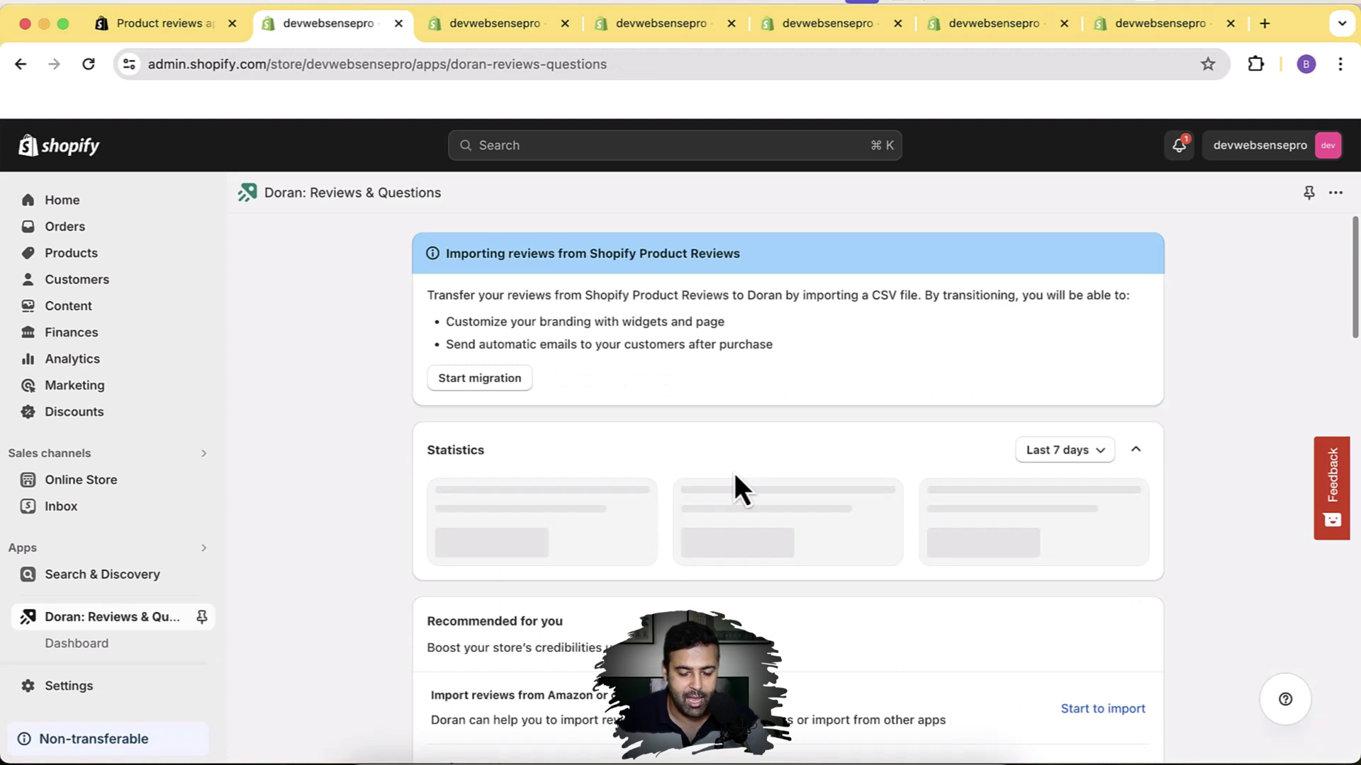
{"action": "scroll", "coordinate": [170, 317], "scroll_direction": "down", "scroll_amount": 4}
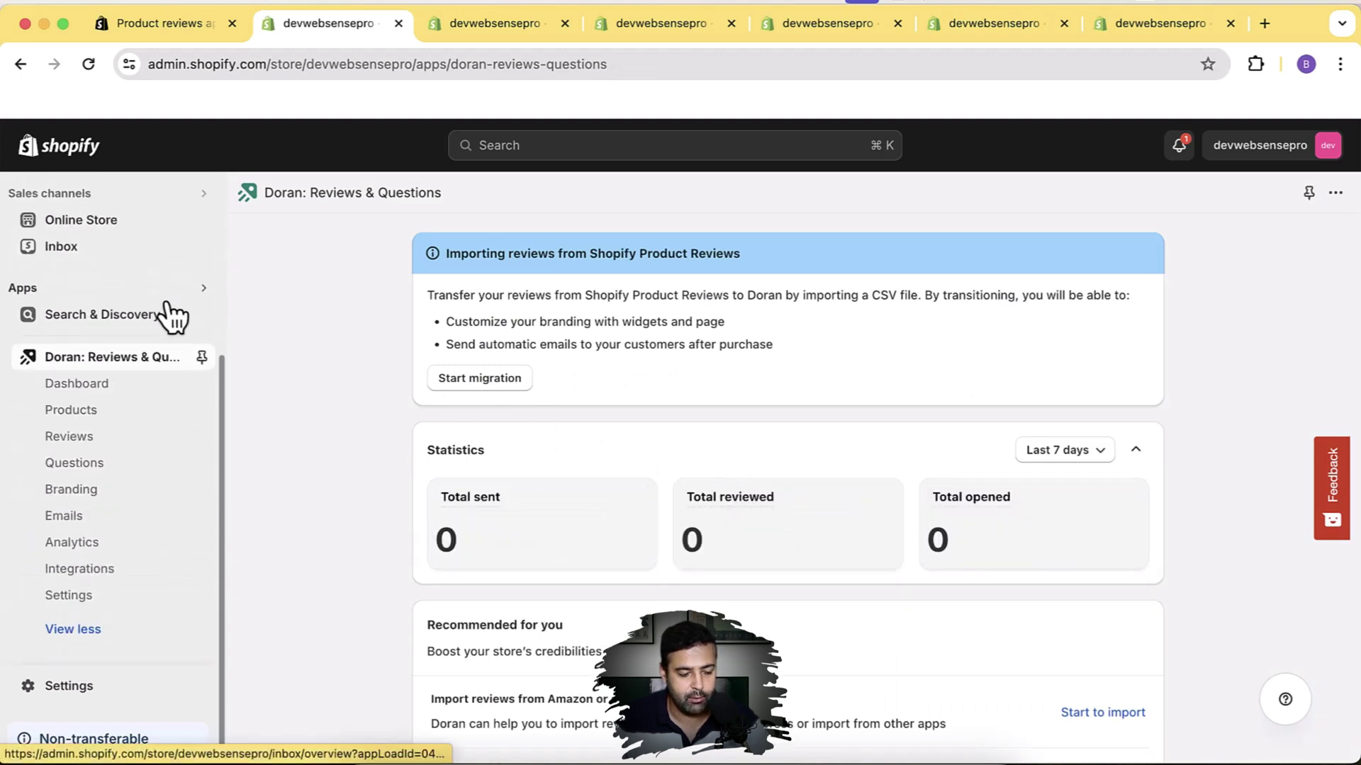
{"action": "left_click", "coordinate": [127, 442]}
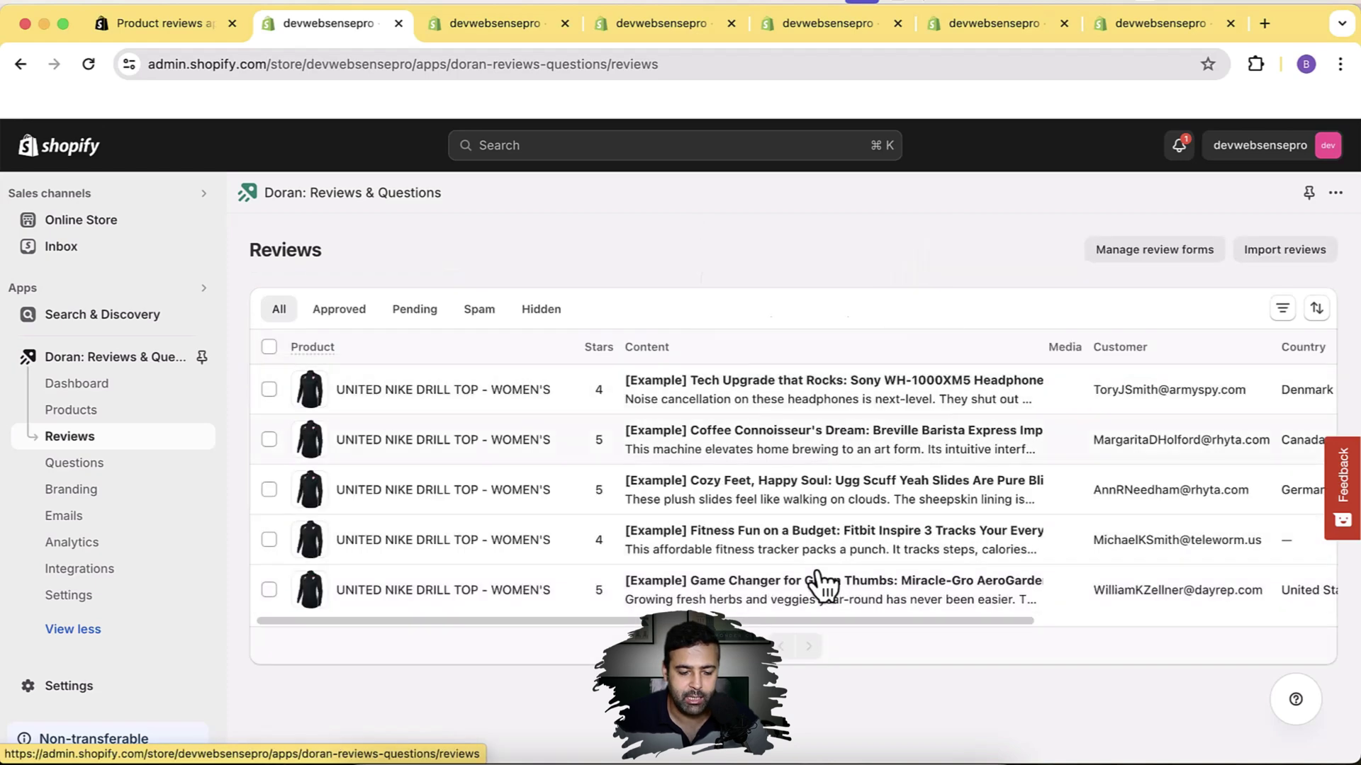
{"action": "left_click_drag", "start_coordinate": [842, 623], "coordinate": [1208, 628]}
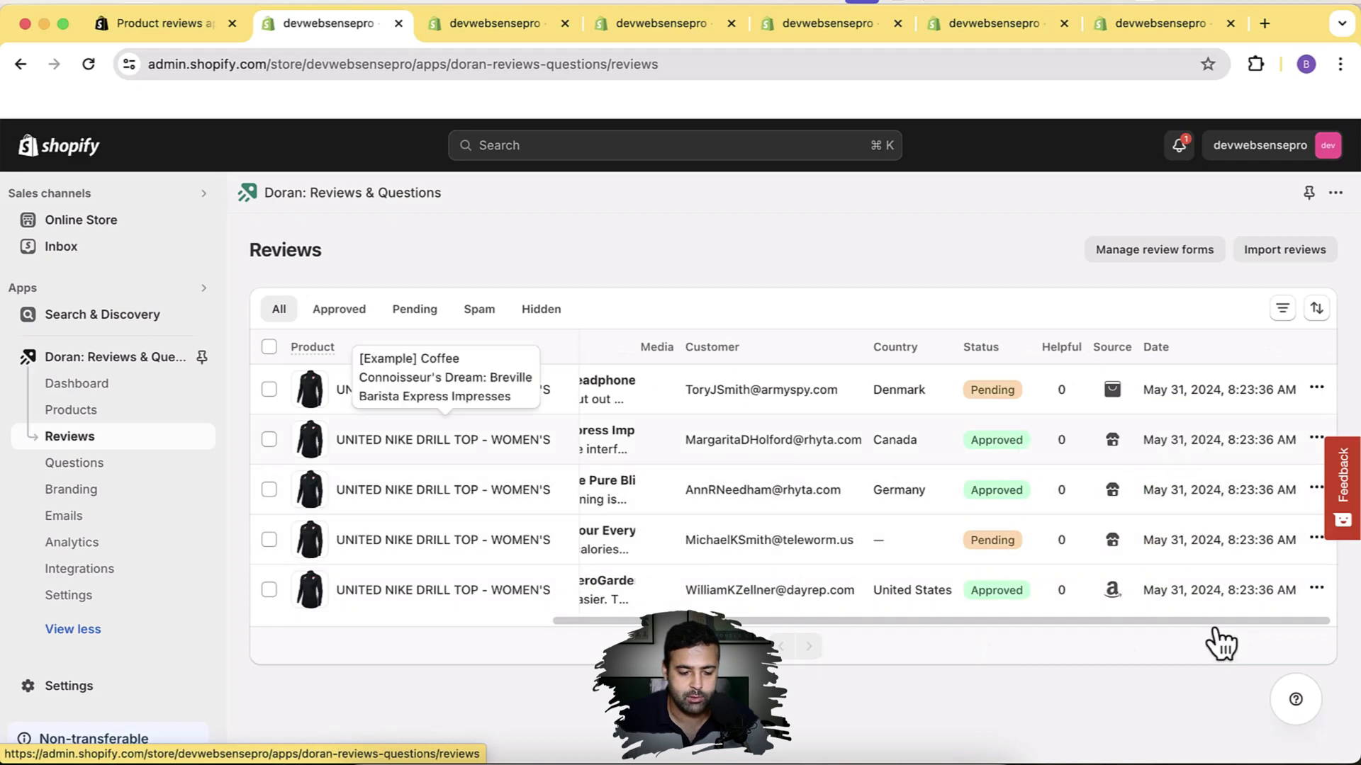
{"action": "left_click", "coordinate": [567, 440]}
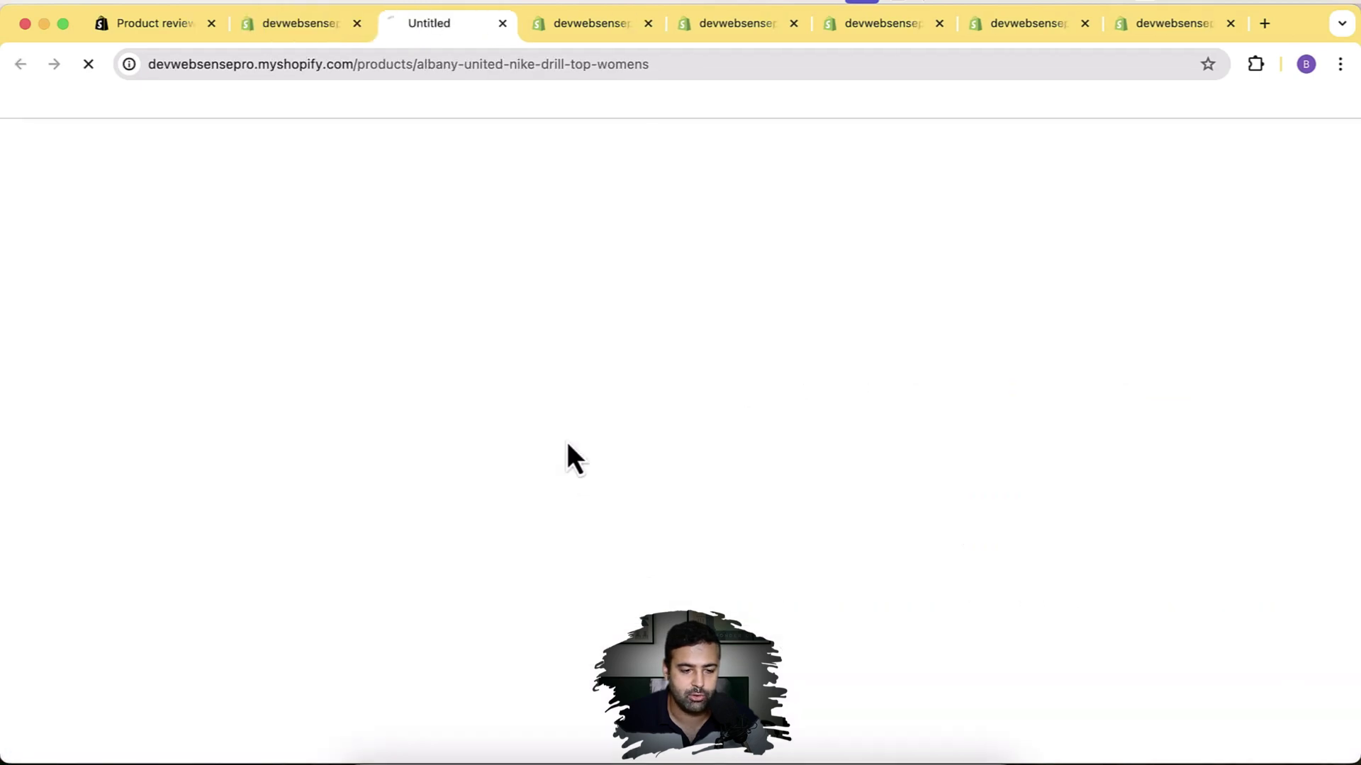
{"action": "left_click", "coordinate": [648, 23]}
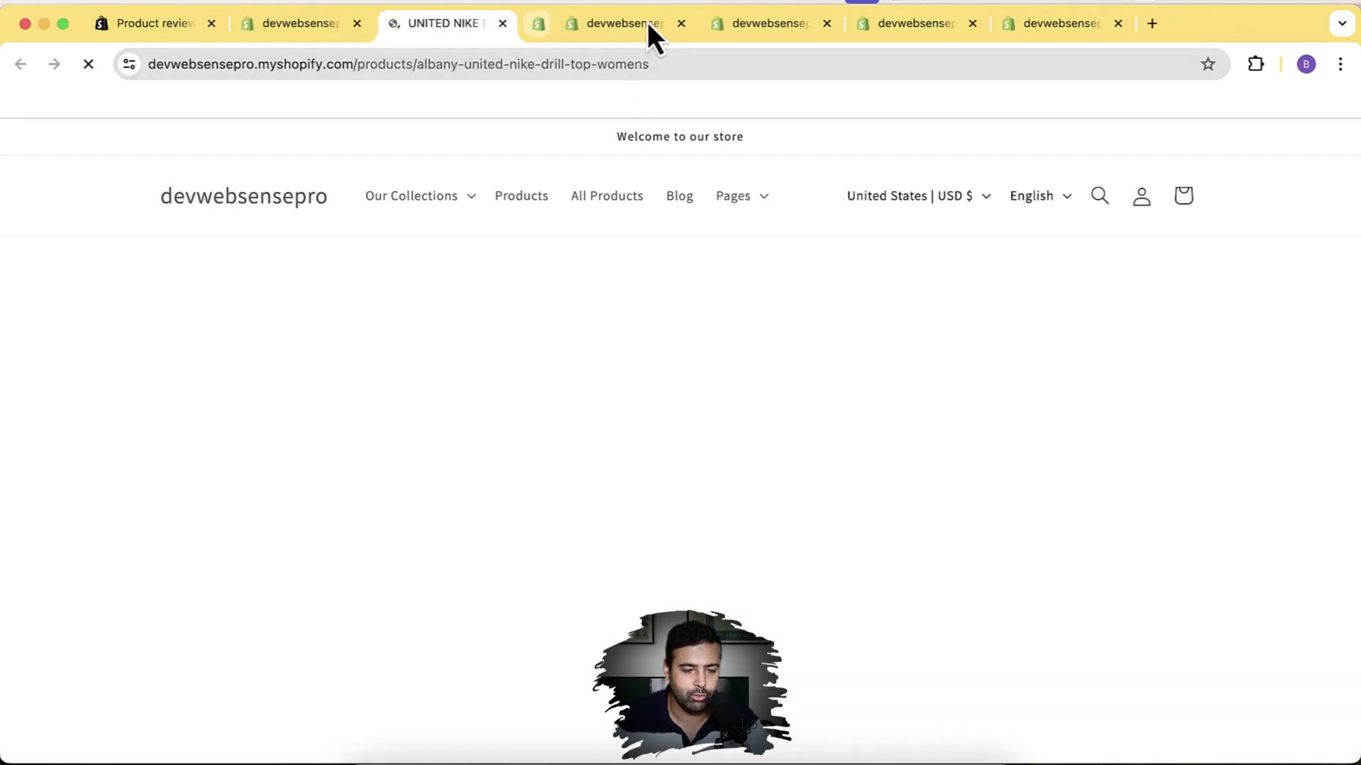
{"action": "left_click", "coordinate": [647, 23]}
{"action": "left_click", "coordinate": [648, 23]}
{"action": "left_click", "coordinate": [648, 23]}
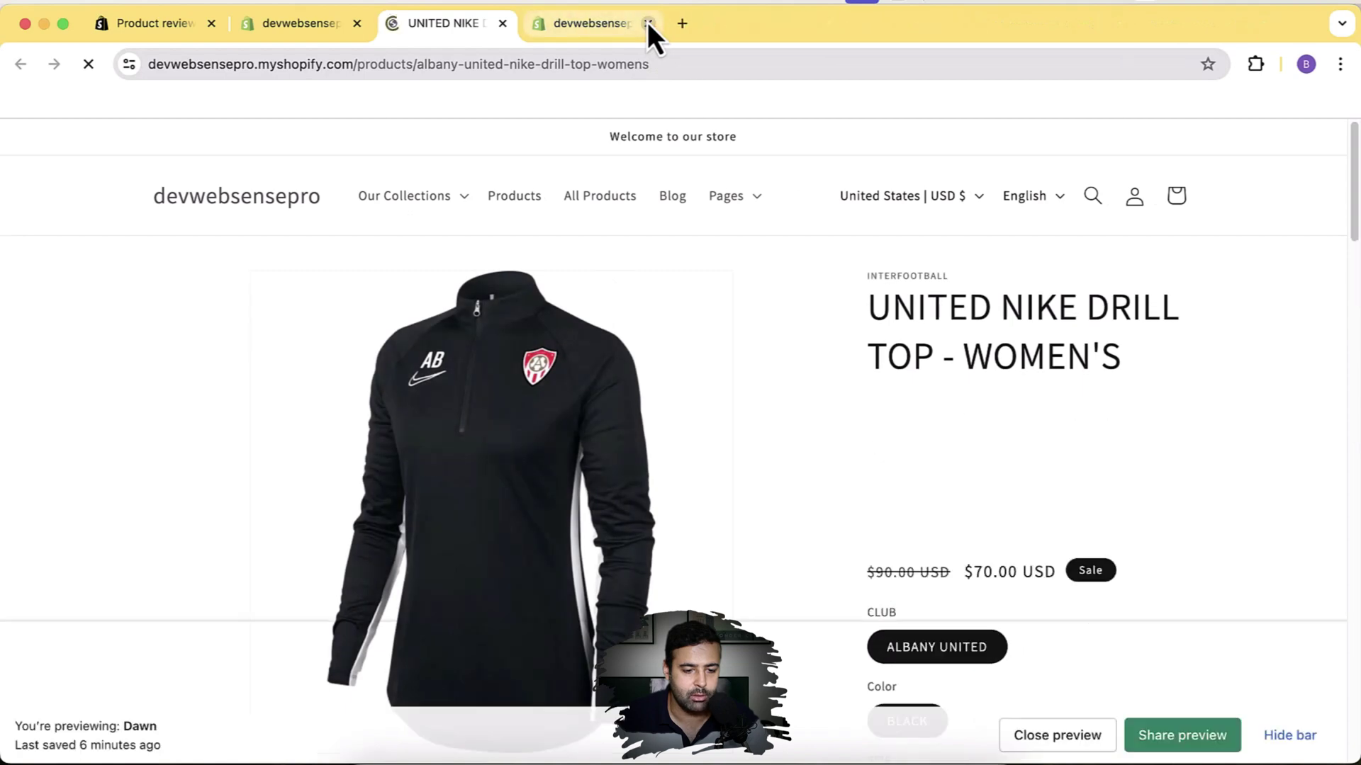
{"action": "left_click", "coordinate": [648, 23]}
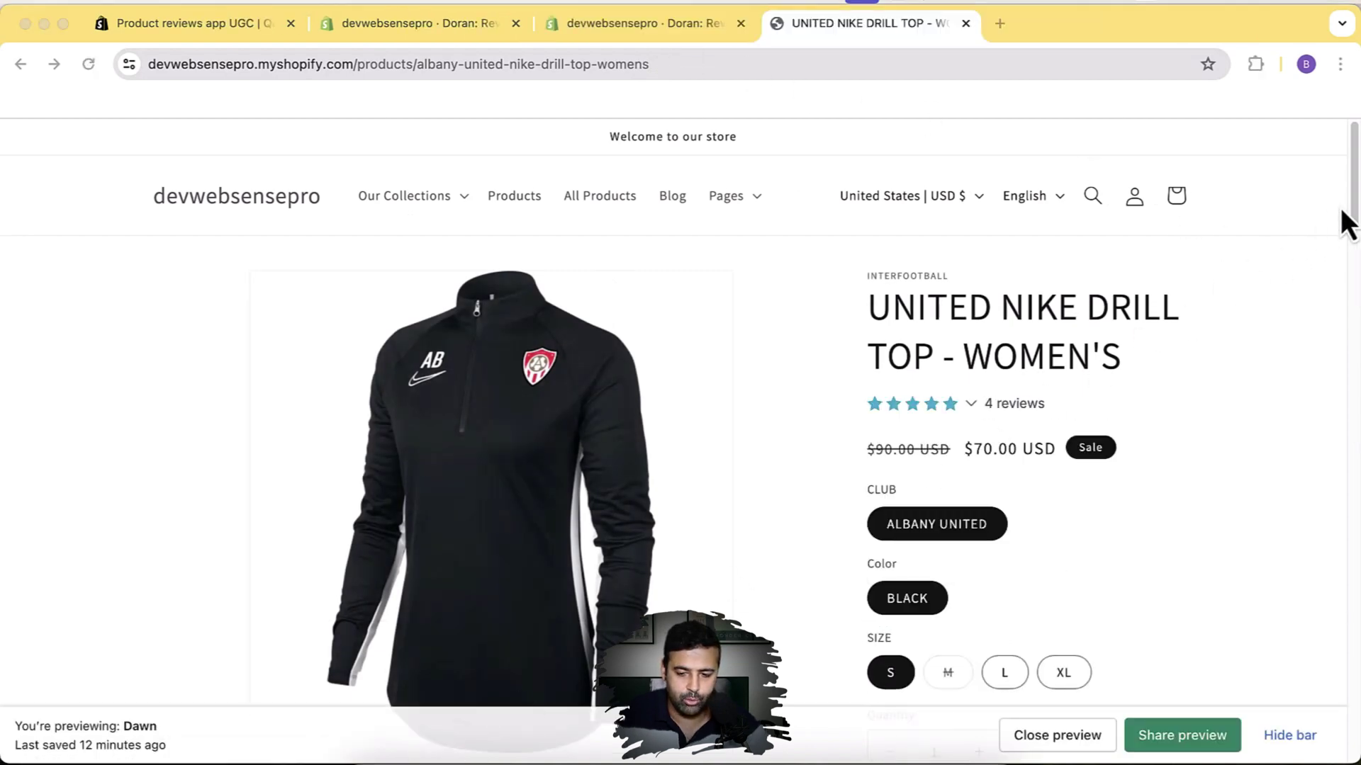
{"action": "left_click", "coordinate": [1354, 178]}
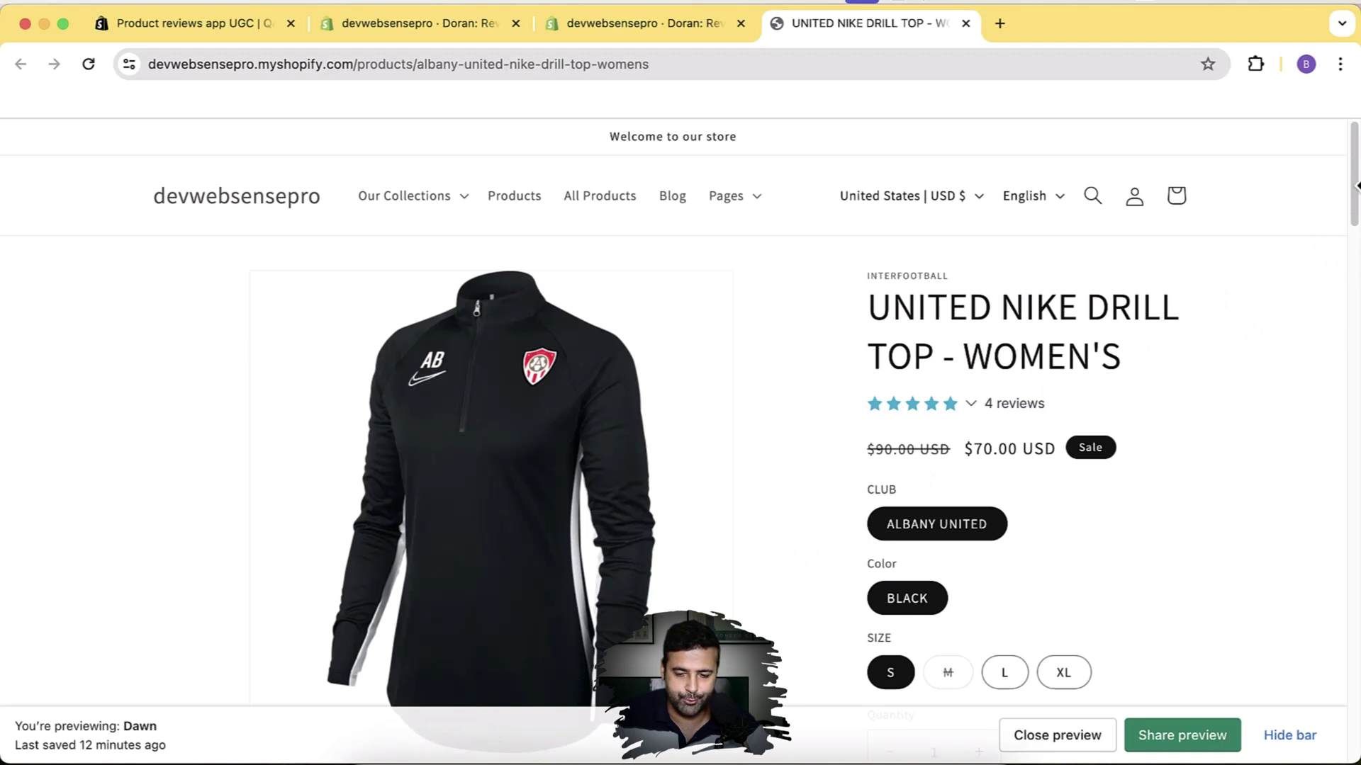
{"action": "left_click_drag", "start_coordinate": [1356, 198], "coordinate": [1355, 219]}
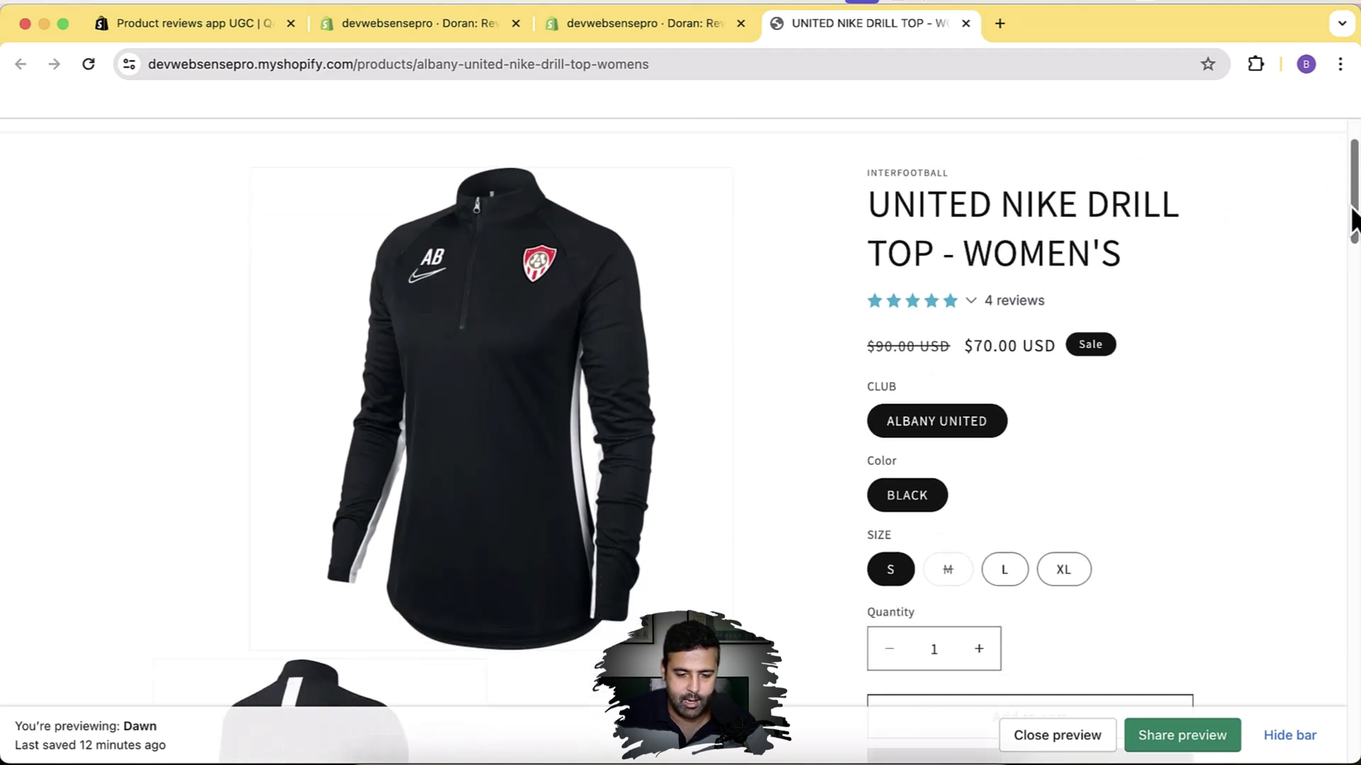
{"action": "mouse_move", "coordinate": [960, 319]}
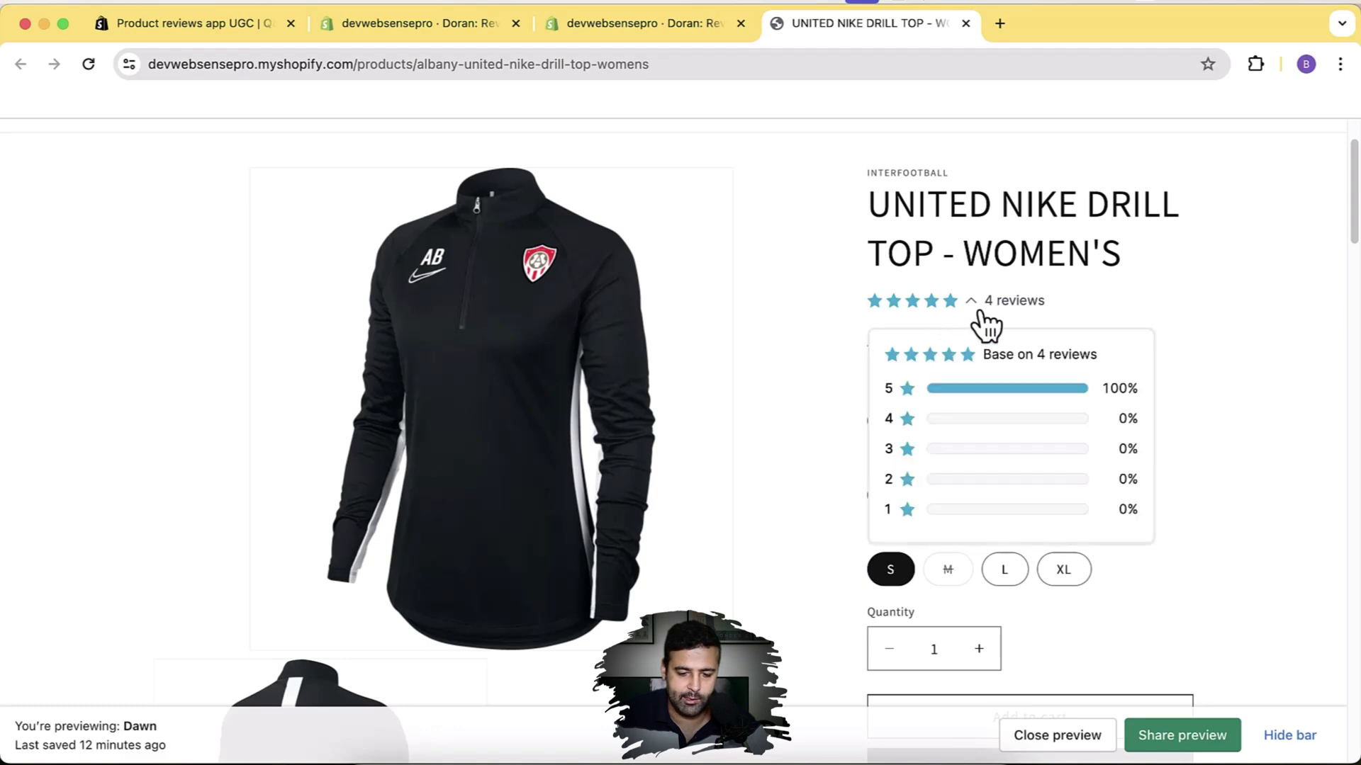
{"action": "left_click_drag", "start_coordinate": [1353, 209], "coordinate": [1337, 610]}
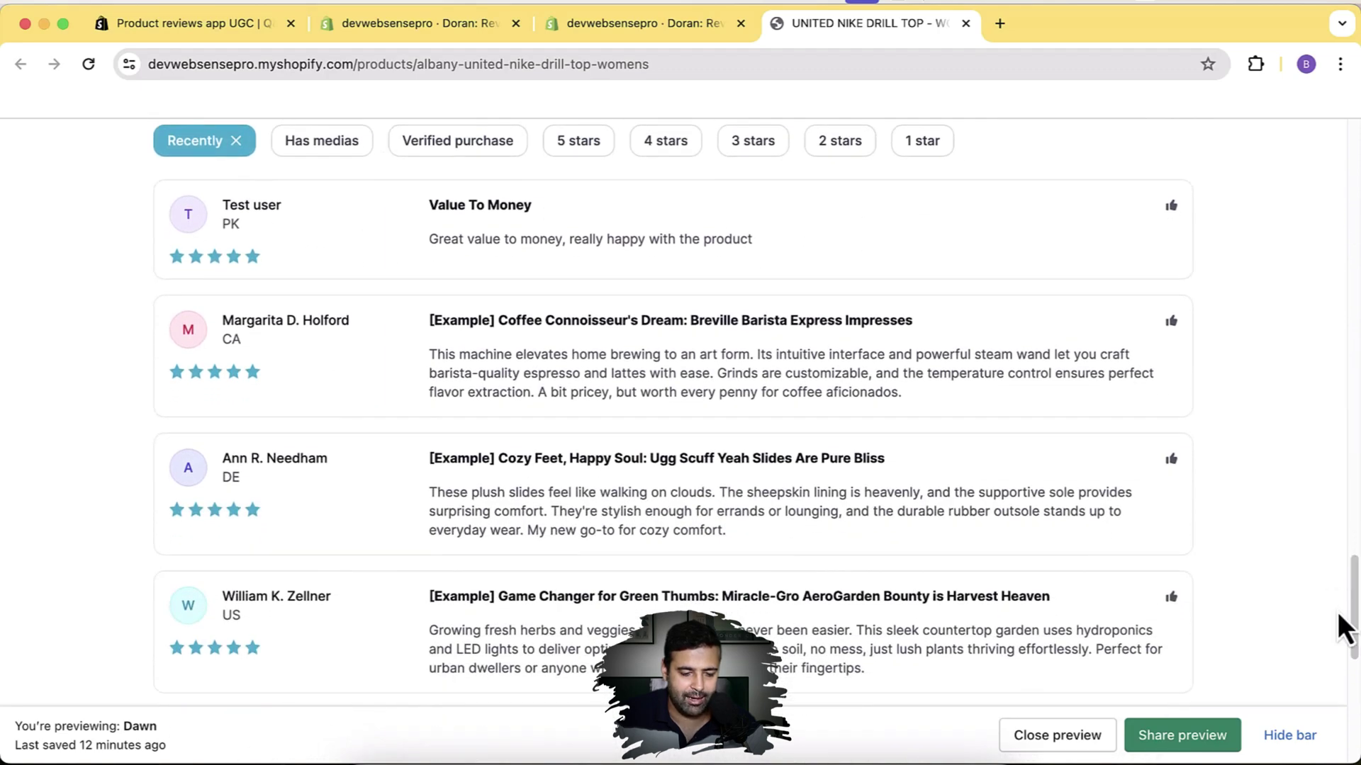
{"action": "left_click_drag", "start_coordinate": [925, 398], "coordinate": [434, 352]}
{"action": "left_click", "coordinate": [562, 380]}
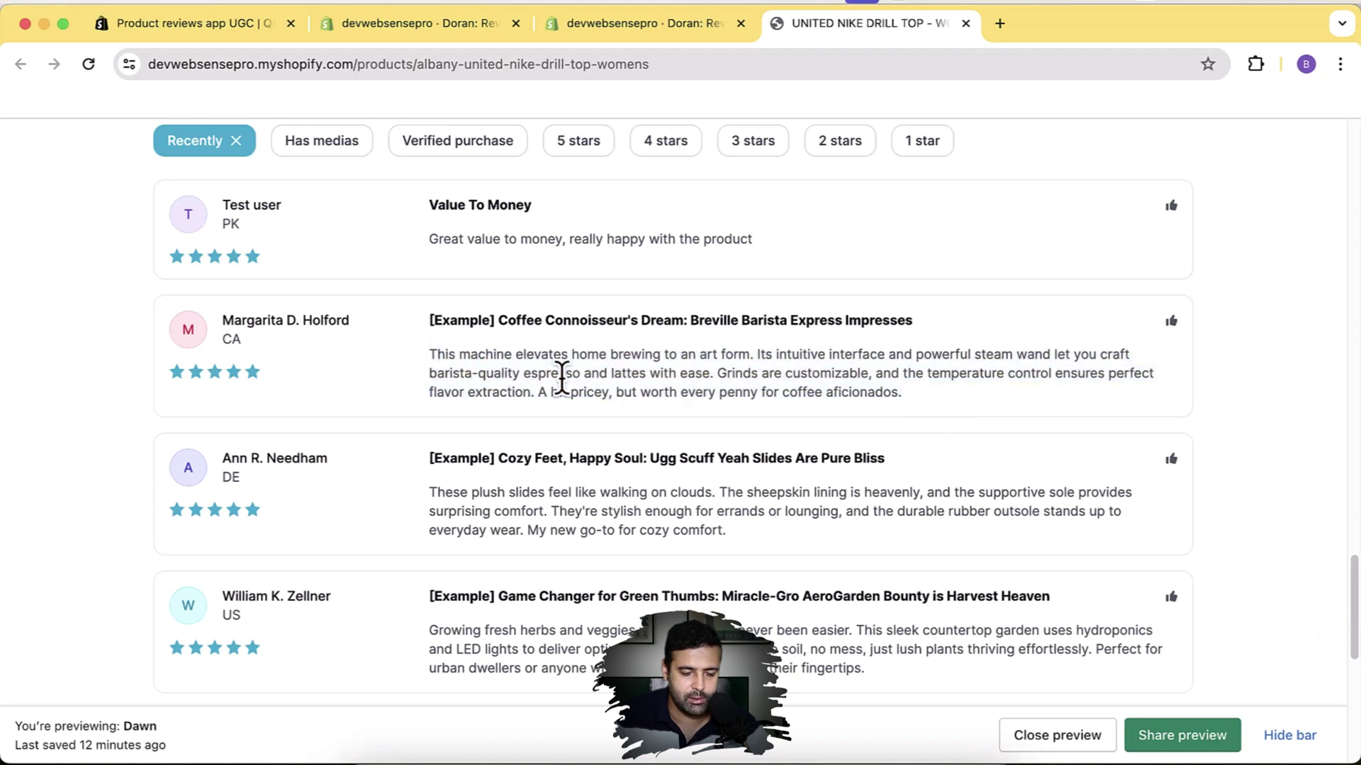
{"action": "left_click_drag", "start_coordinate": [935, 410], "coordinate": [435, 352]}
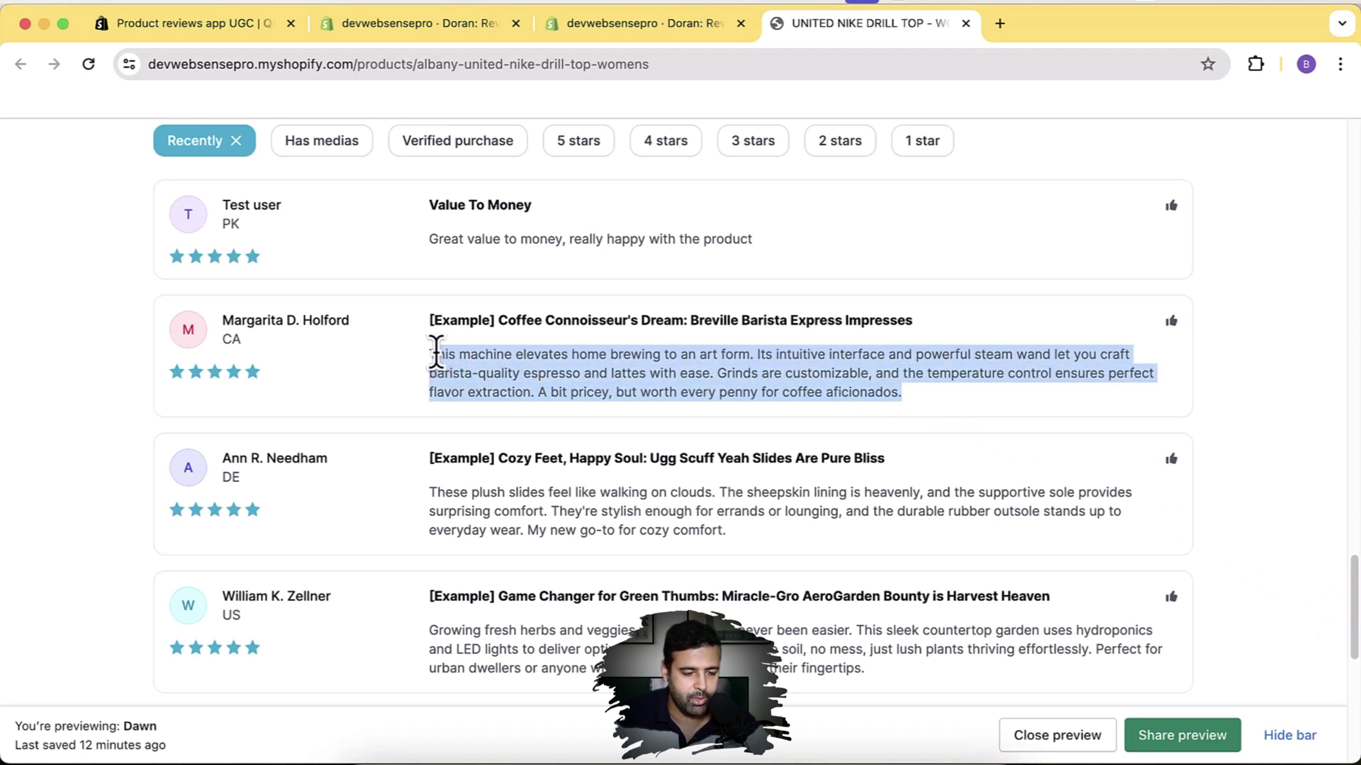
{"action": "left_click_drag", "start_coordinate": [427, 241], "coordinate": [726, 238]}
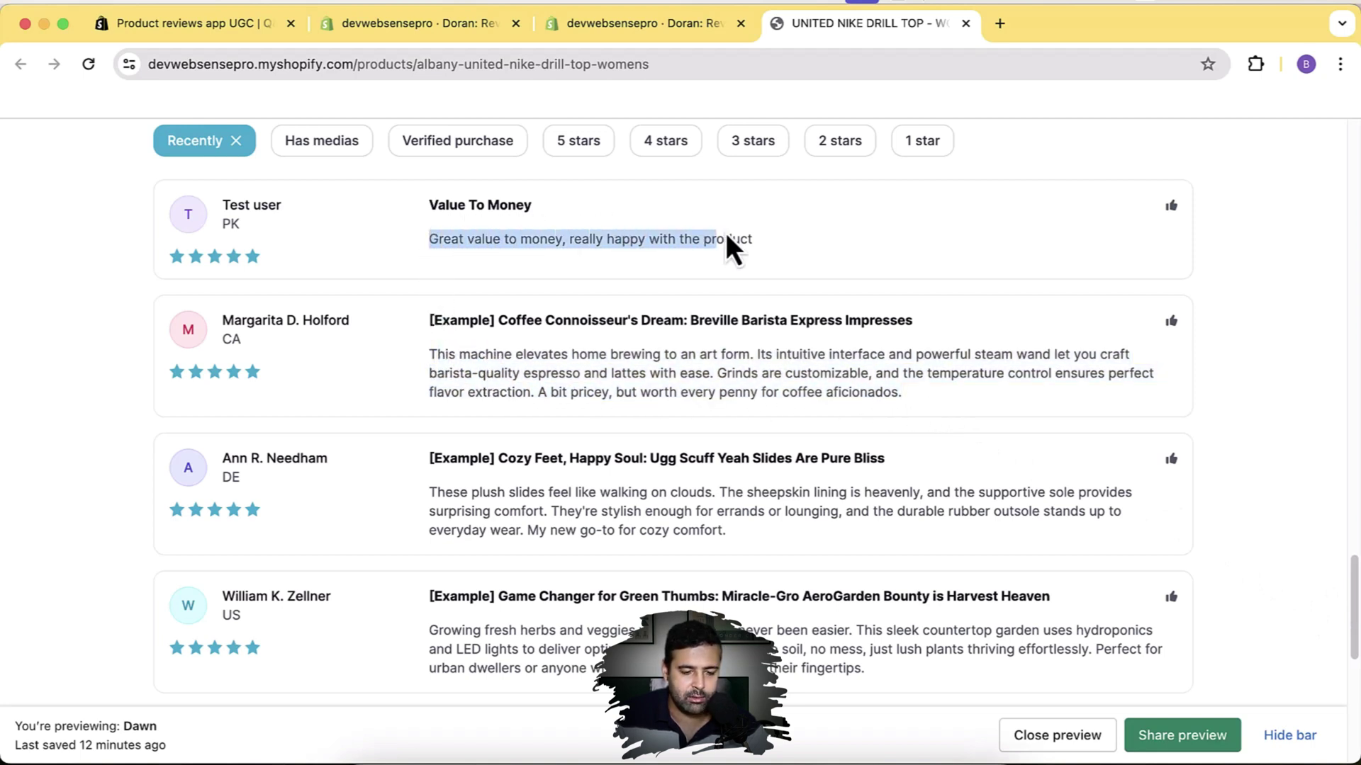
{"action": "left_click", "coordinate": [546, 253]}
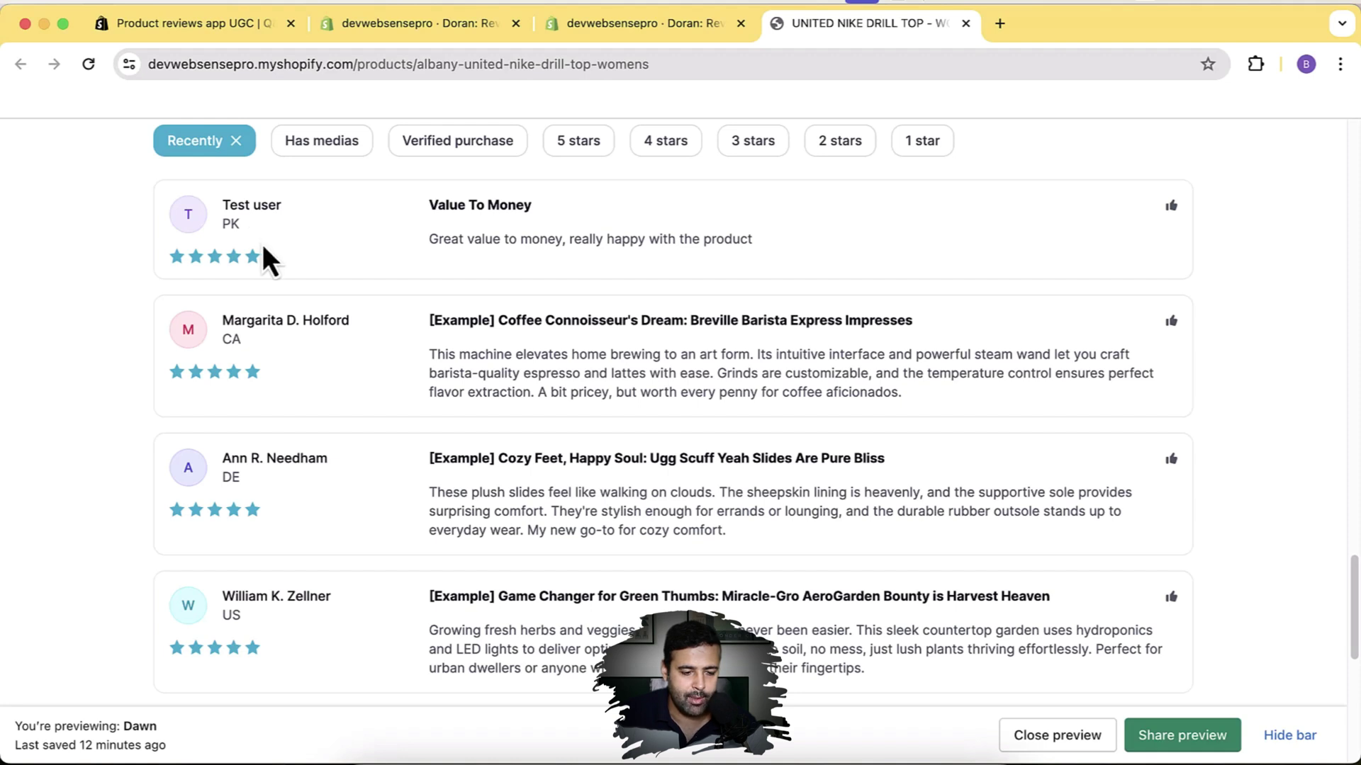
{"action": "left_click_drag", "start_coordinate": [429, 247], "coordinate": [763, 247]}
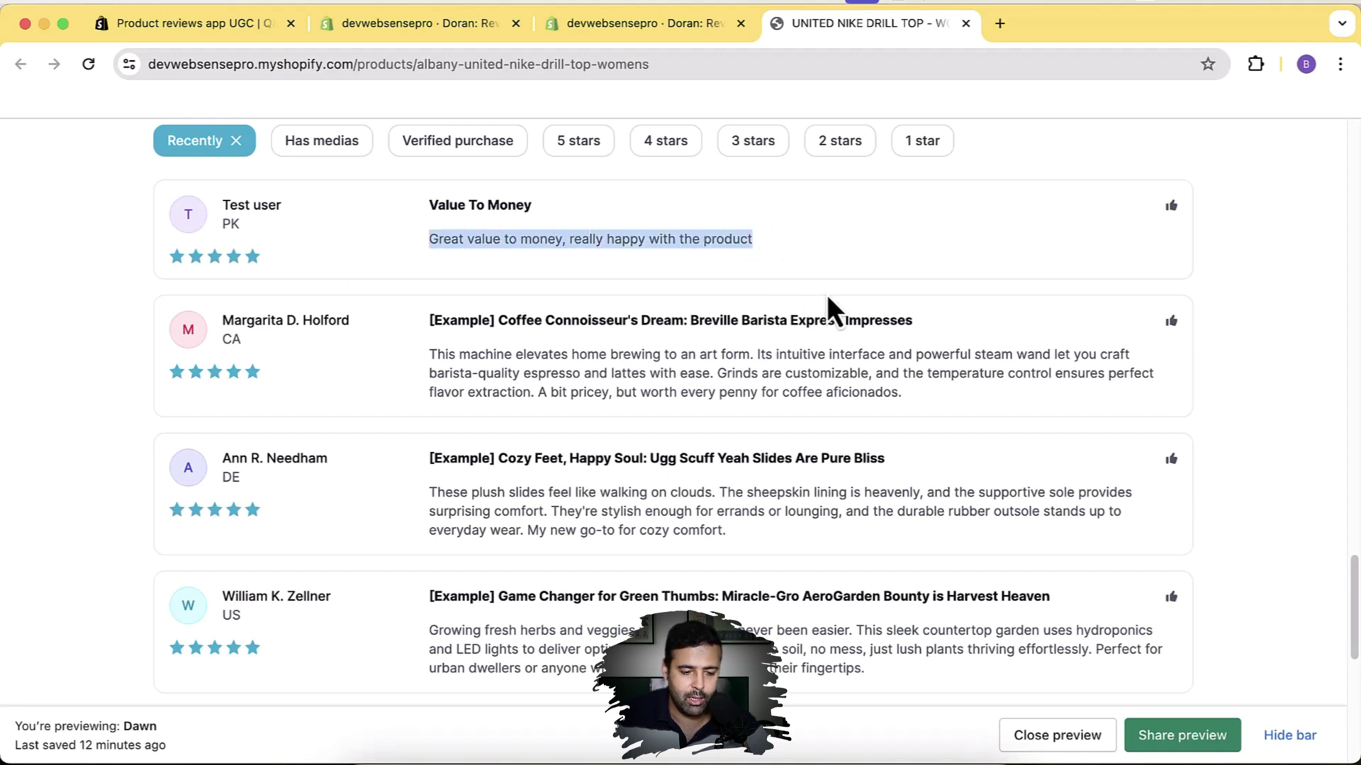
{"action": "scroll", "coordinate": [1036, 453], "scroll_direction": "down", "scroll_amount": 2}
{"action": "scroll", "coordinate": [1039, 464], "scroll_direction": "up", "scroll_amount": 1}
{"action": "scroll", "coordinate": [1038, 457], "scroll_direction": "up", "scroll_amount": 15}
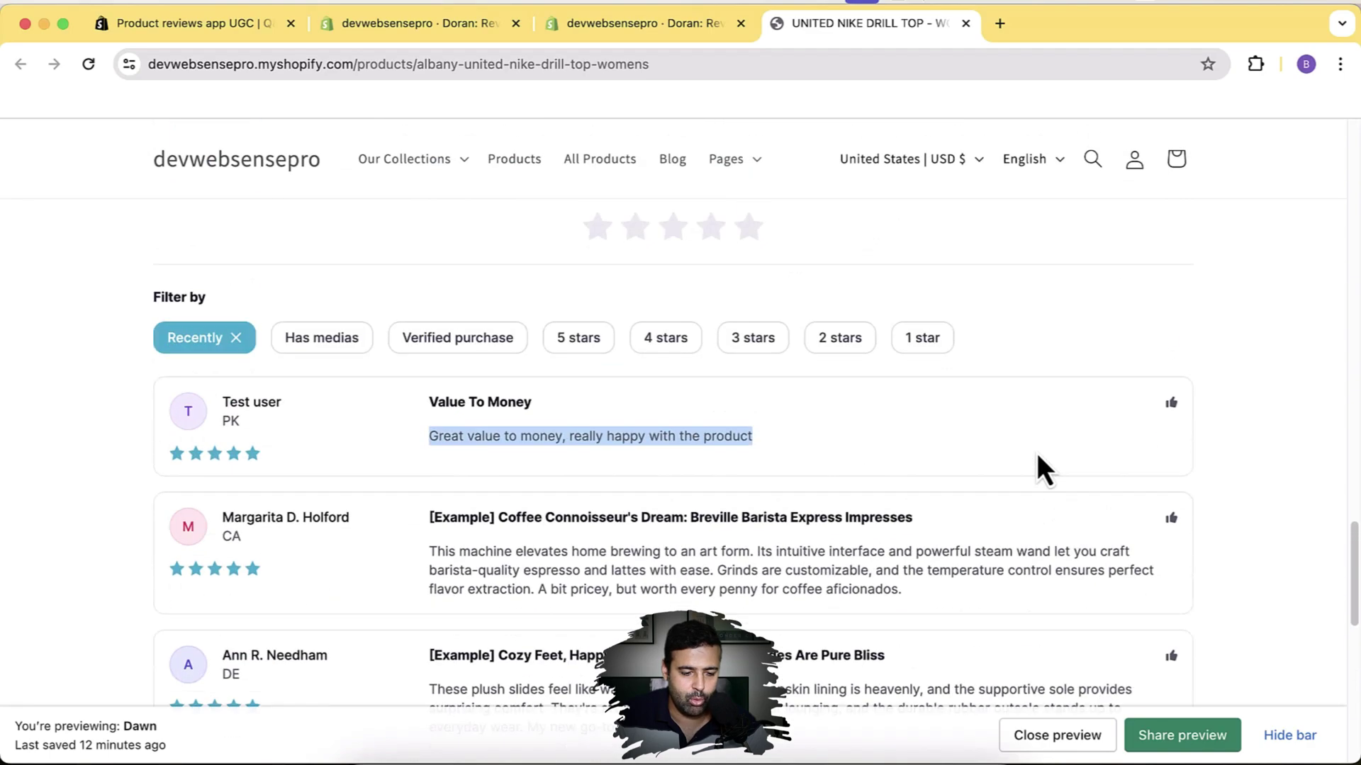
{"action": "scroll", "coordinate": [1038, 457], "scroll_direction": "up", "scroll_amount": 8}
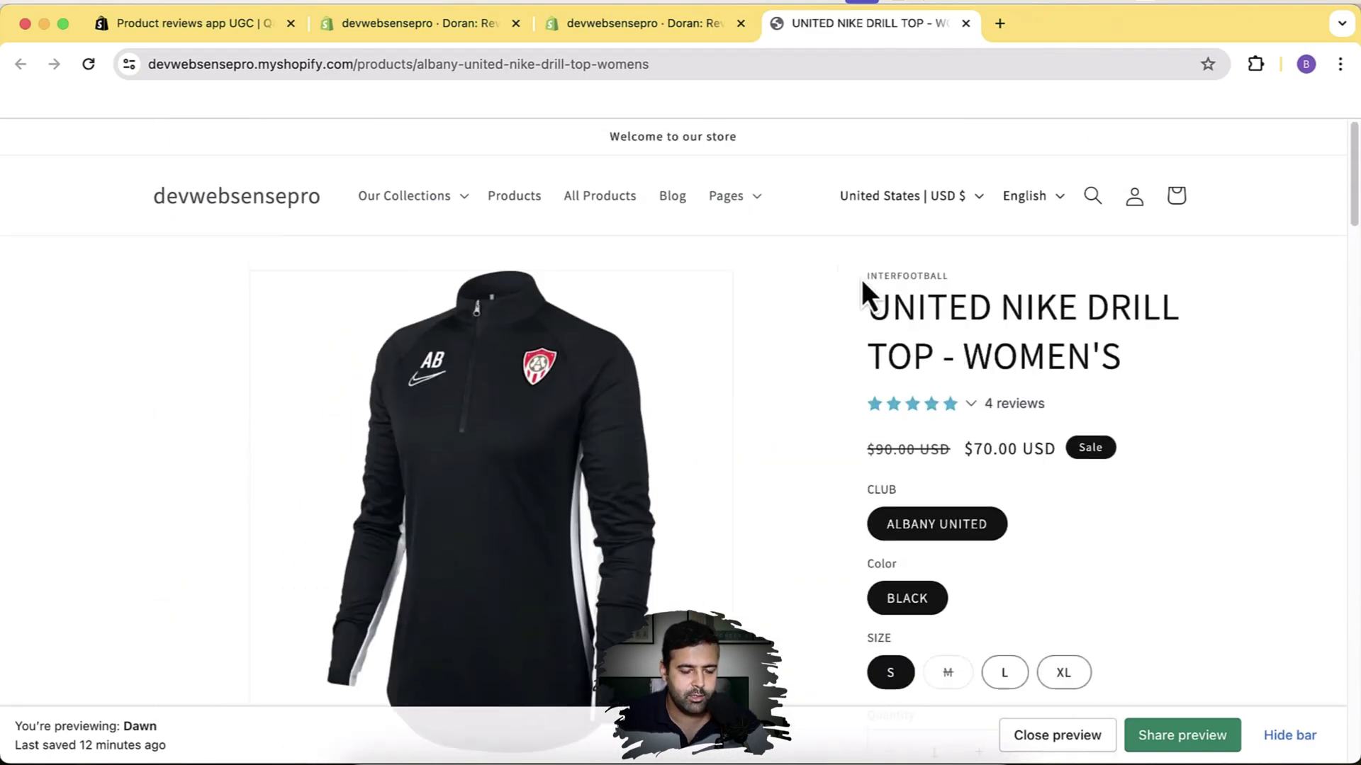
Start migrating reviews from Shopify Product Reviews on the Doran dashboard, cancelling the CSV upload.
{"action": "left_click", "coordinate": [435, 37]}
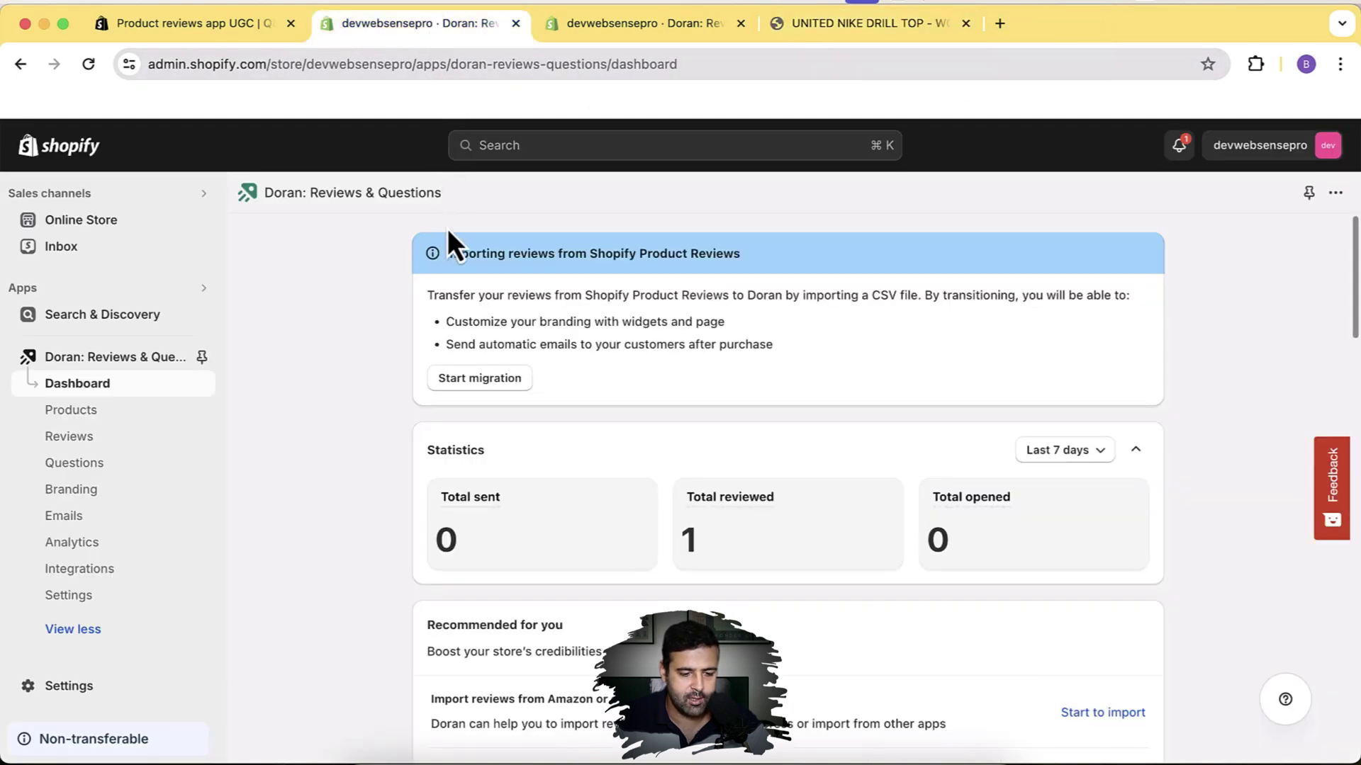
{"action": "left_click_drag", "start_coordinate": [446, 253], "coordinate": [751, 265]}
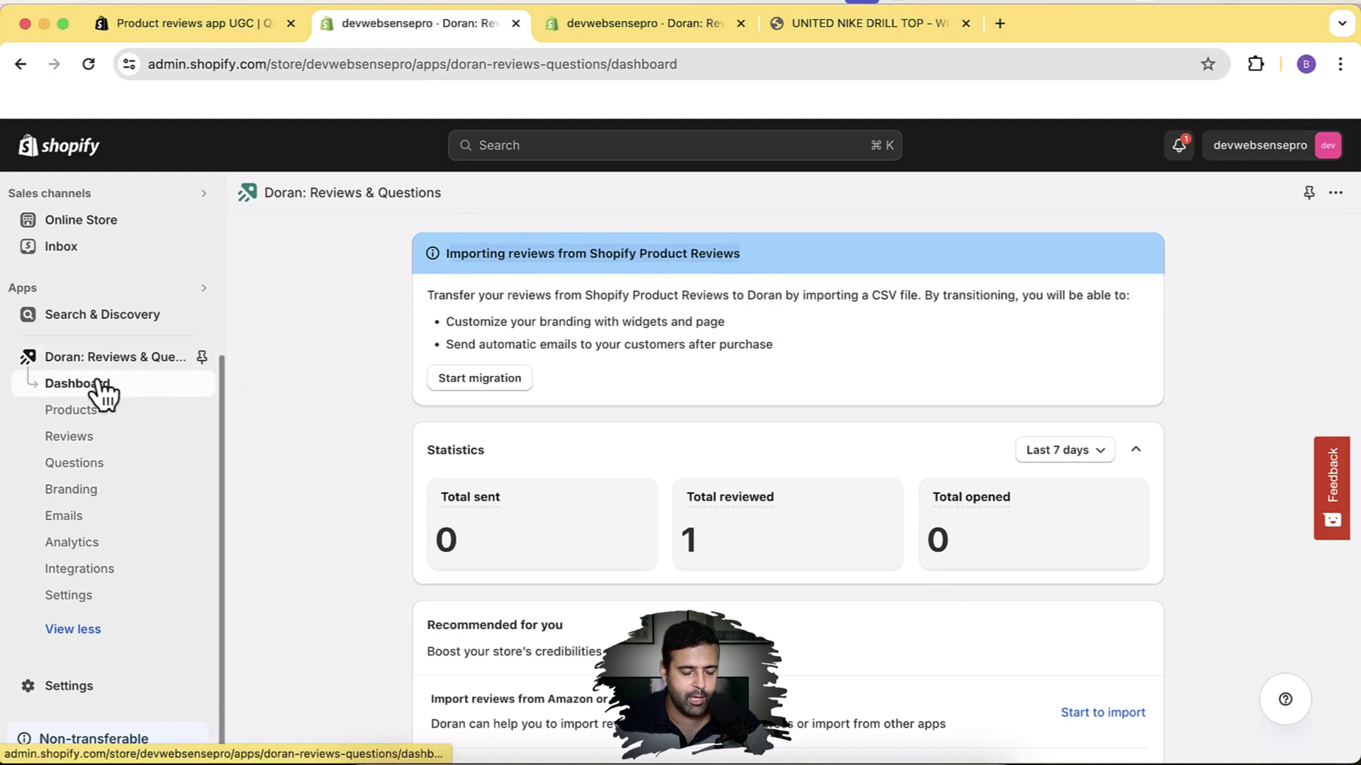
{"action": "left_click", "coordinate": [509, 382]}
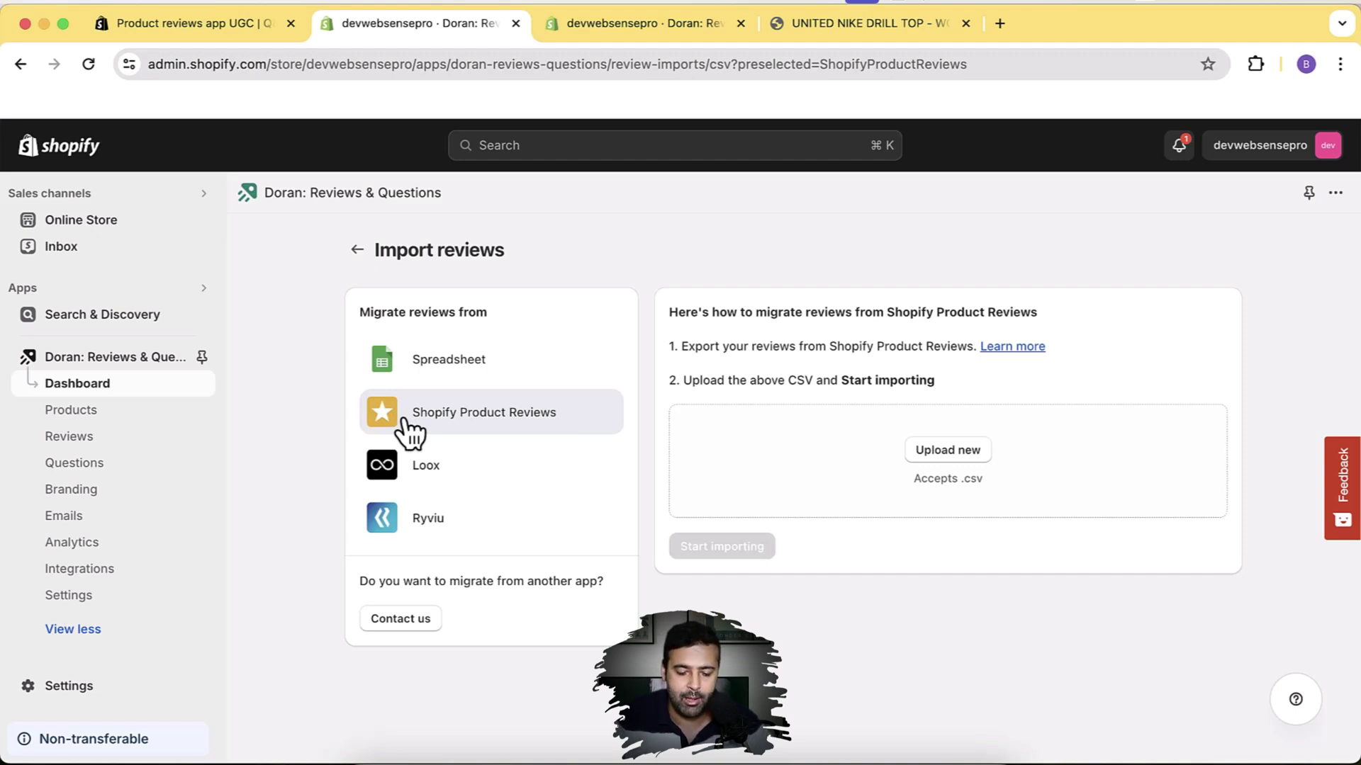
{"action": "left_click", "coordinate": [1014, 494]}
{"action": "left_click", "coordinate": [944, 570]}
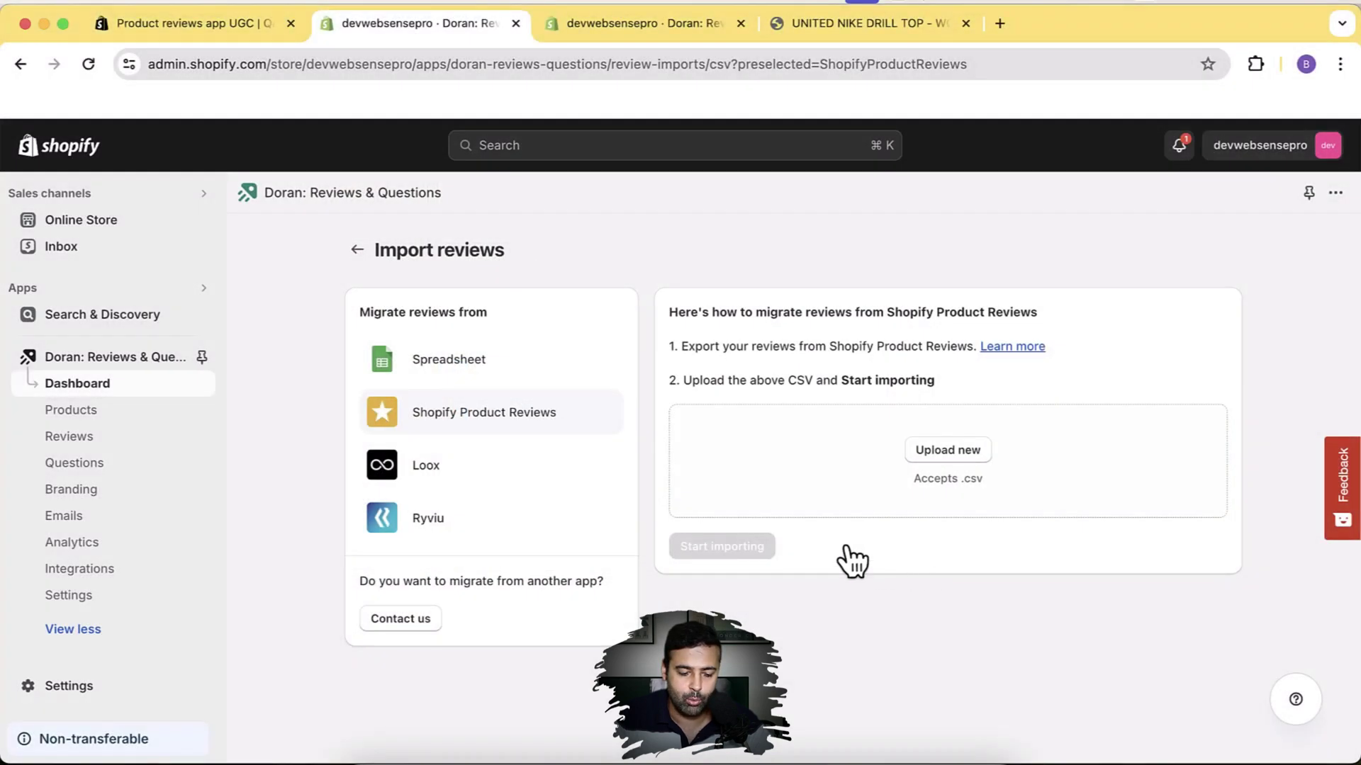
Compare the Loox, Ryviu and Spreadsheet migration steps, then go to Doran's Analytics page.
{"action": "left_click", "coordinate": [525, 475]}
{"action": "left_click", "coordinate": [445, 534]}
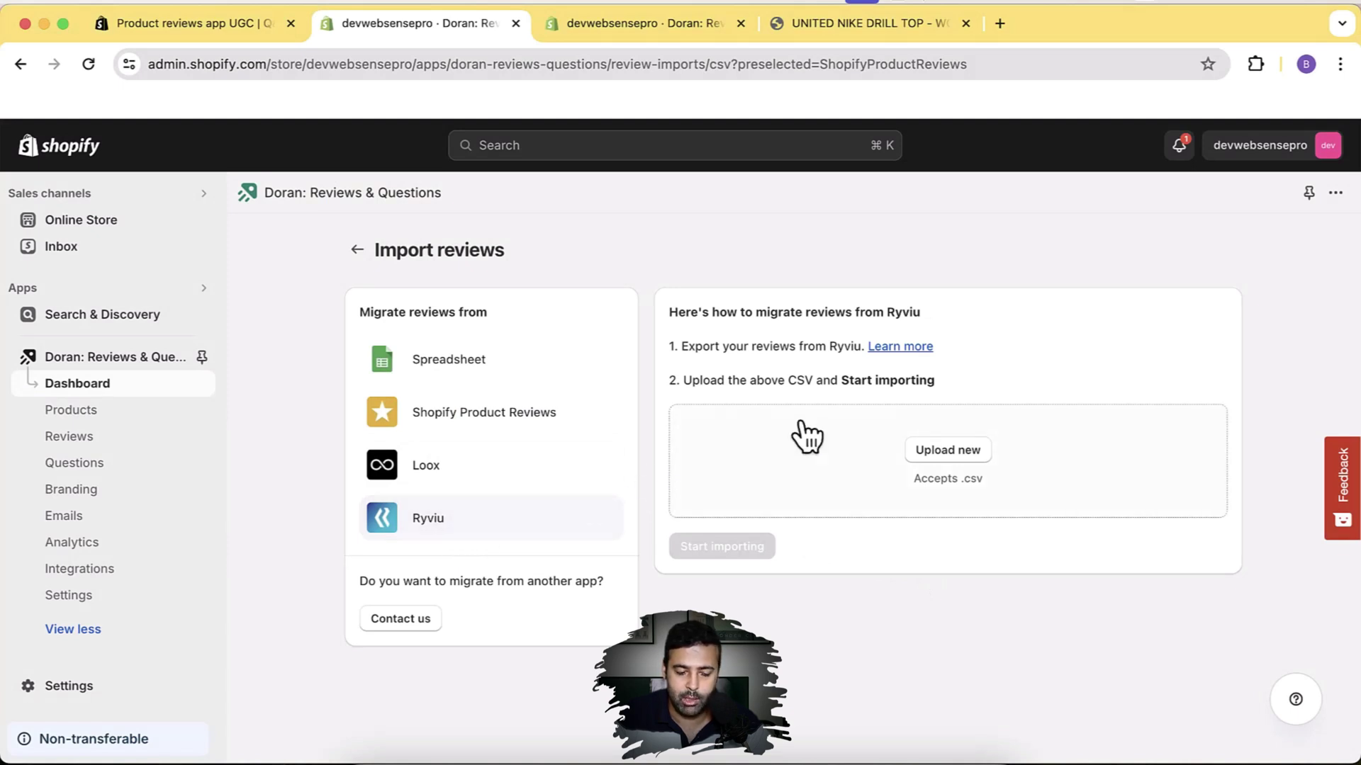
{"action": "left_click", "coordinate": [483, 375]}
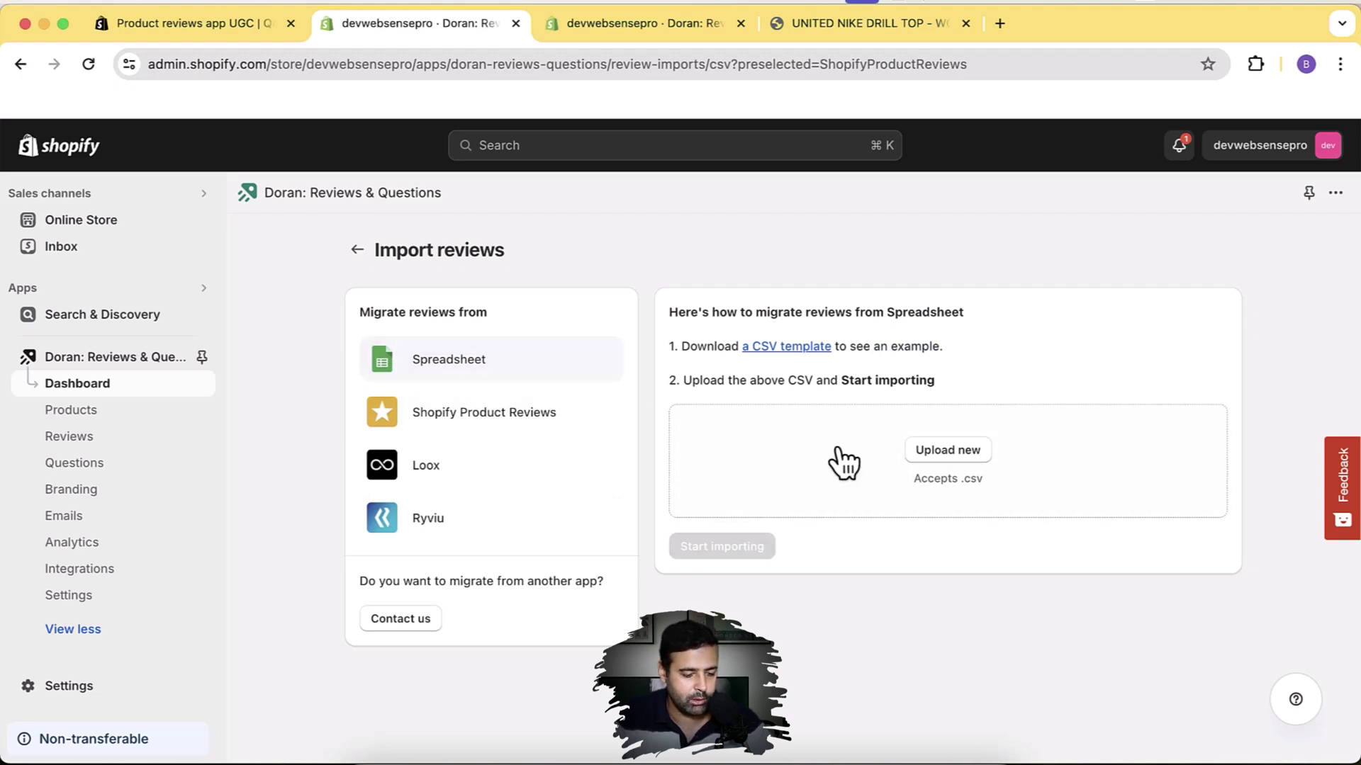
{"action": "left_click", "coordinate": [123, 542]}
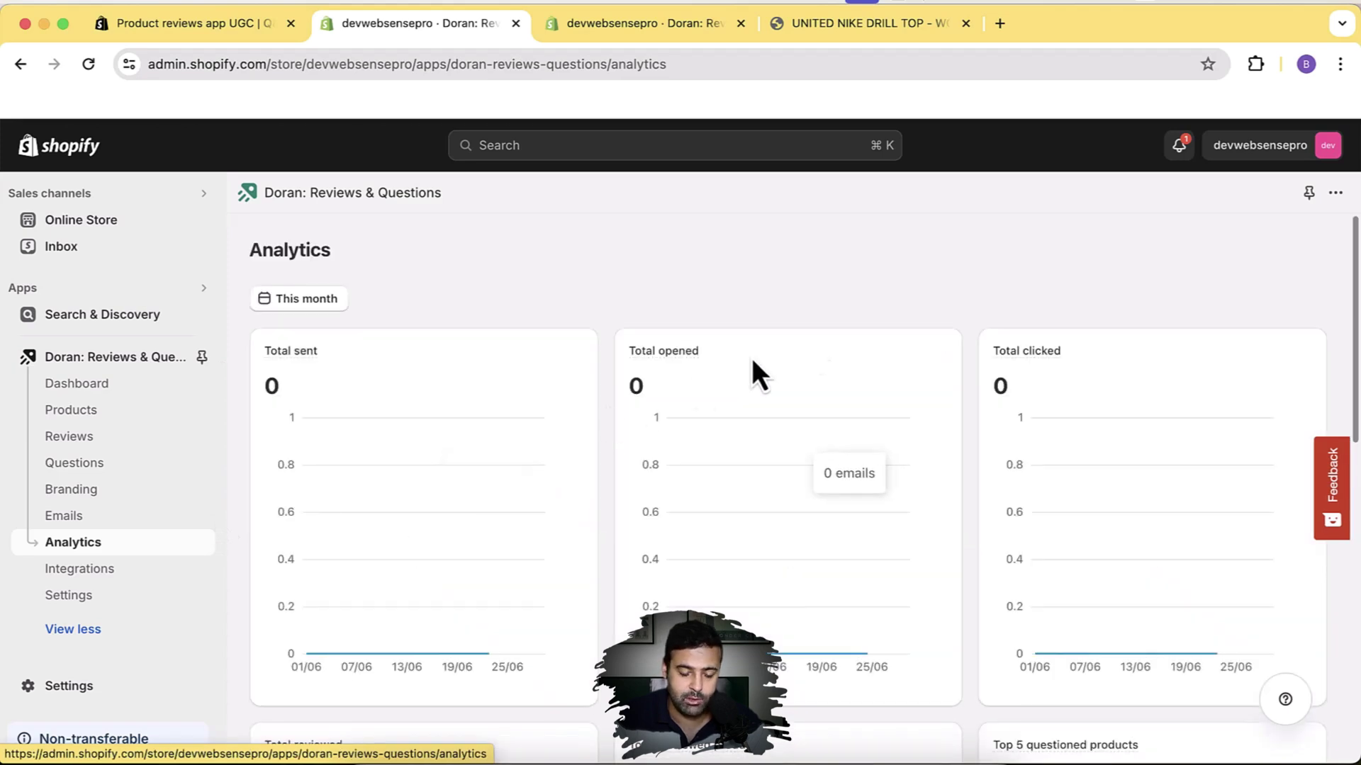
Look over the Analytics email and review statistics cards, then go to Doran's Integrations page.
{"action": "scroll", "coordinate": [976, 279], "scroll_direction": "down", "scroll_amount": 8}
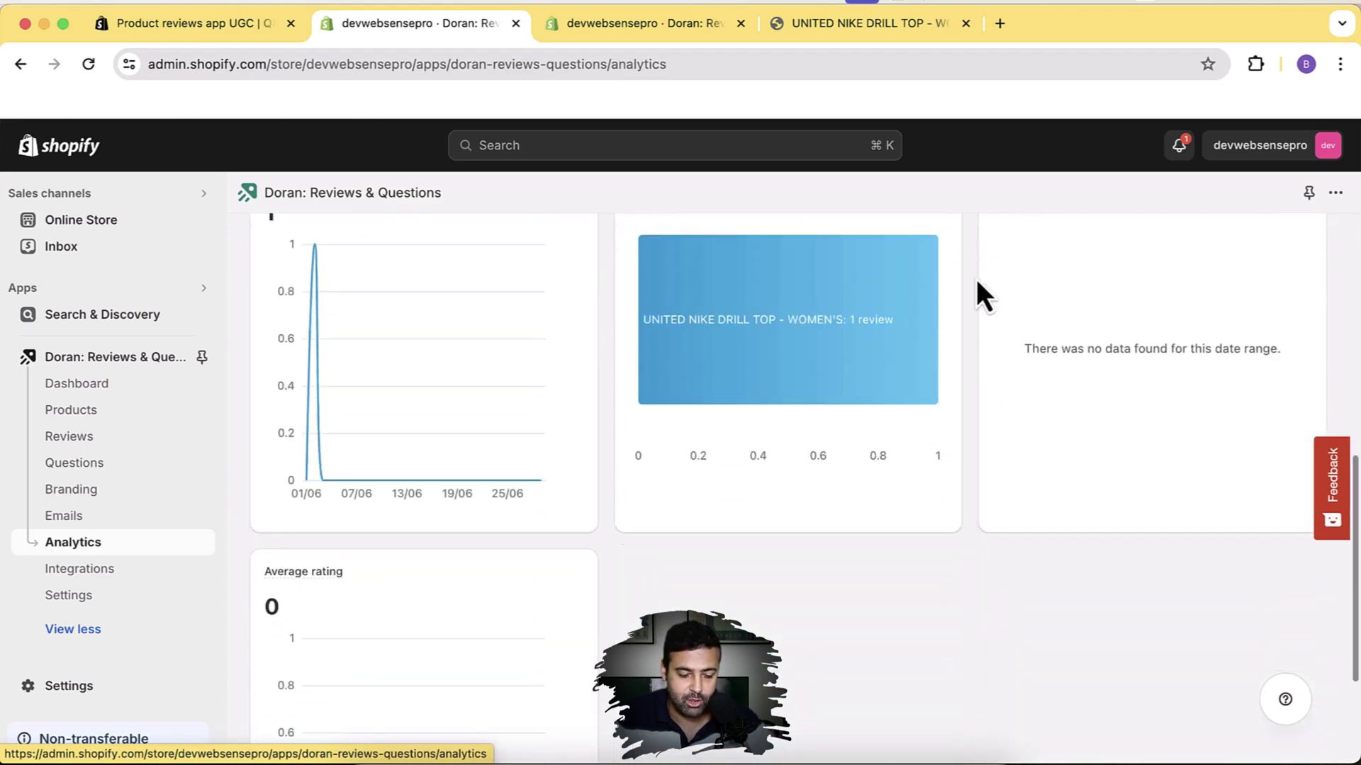
{"action": "scroll", "coordinate": [976, 279], "scroll_direction": "down", "scroll_amount": 2}
{"action": "scroll", "coordinate": [976, 278], "scroll_direction": "up", "scroll_amount": 10}
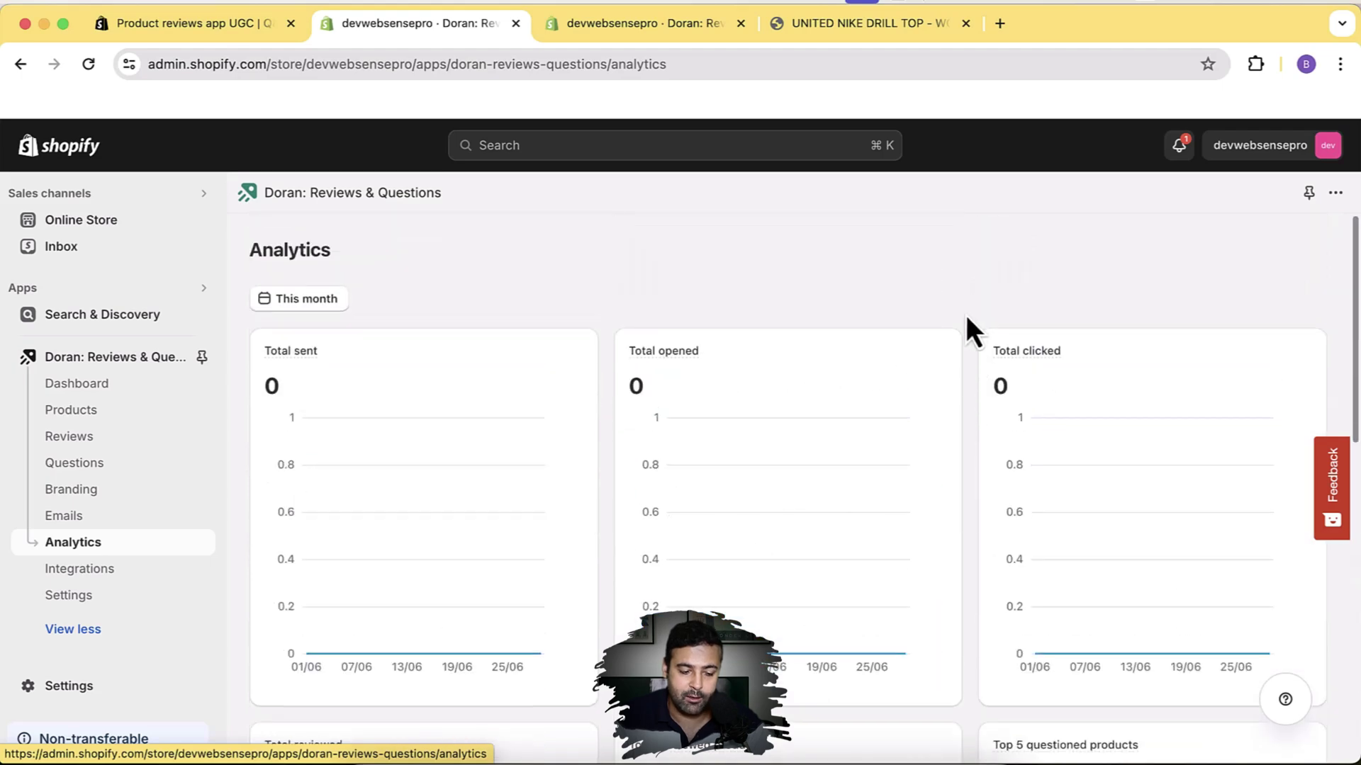
{"action": "scroll", "coordinate": [967, 319], "scroll_direction": "down", "scroll_amount": 10}
{"action": "scroll", "coordinate": [967, 319], "scroll_direction": "up", "scroll_amount": 9}
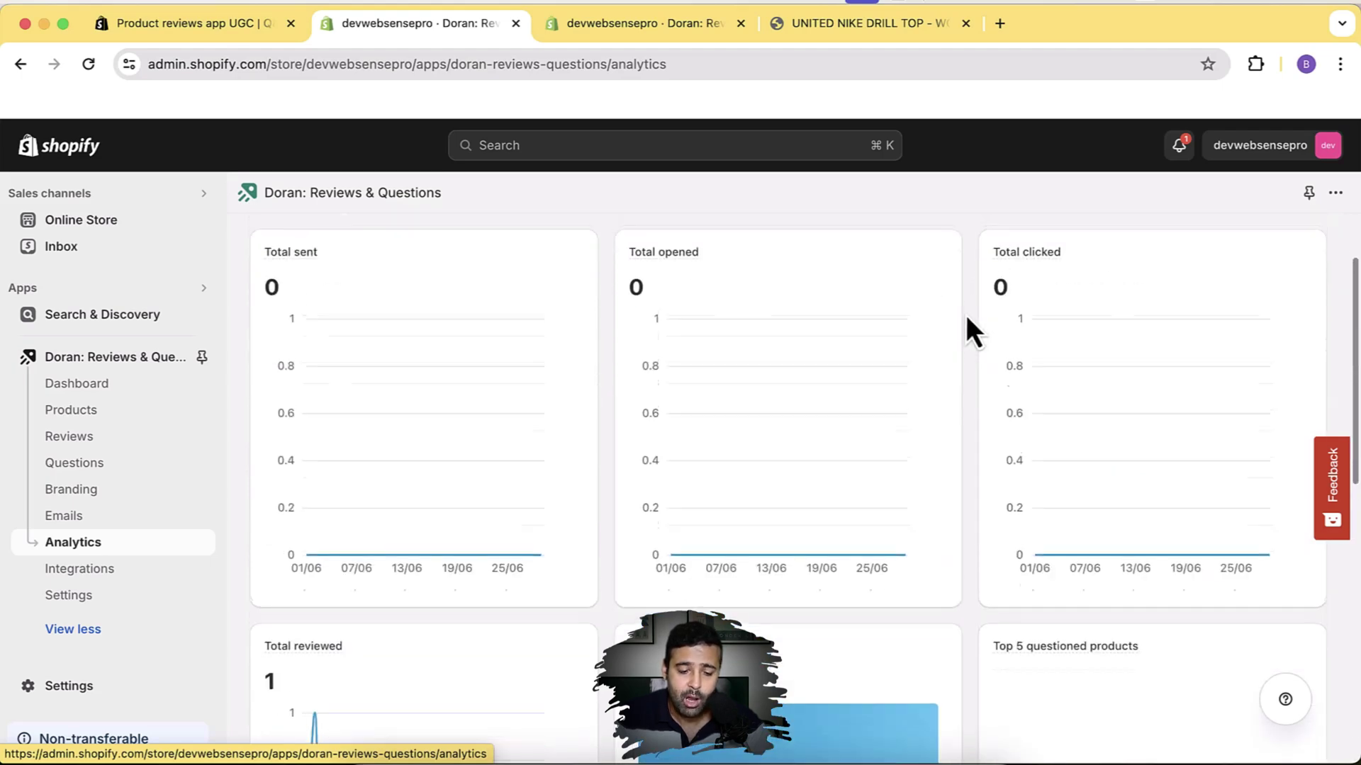
{"action": "scroll", "coordinate": [967, 319], "scroll_direction": "up", "scroll_amount": 2}
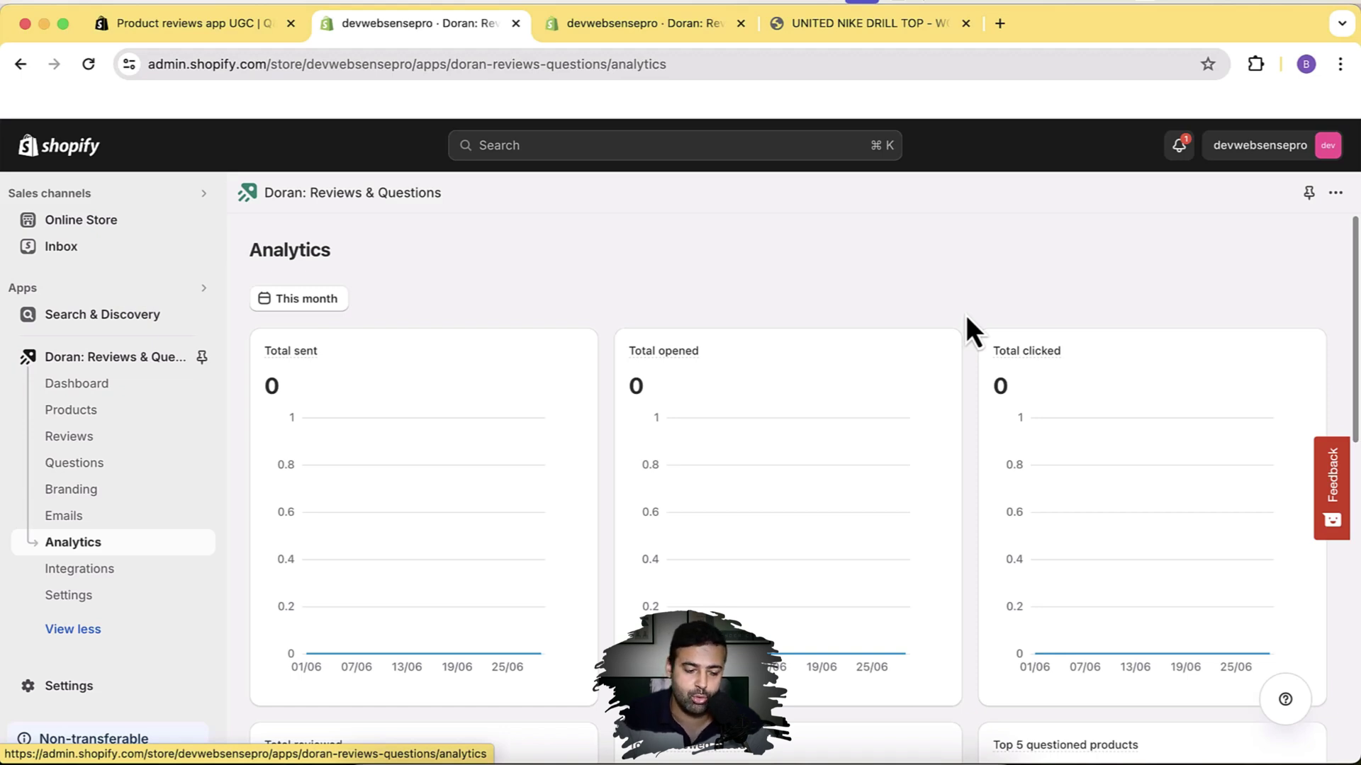
{"action": "scroll", "coordinate": [967, 315], "scroll_direction": "down", "scroll_amount": 10}
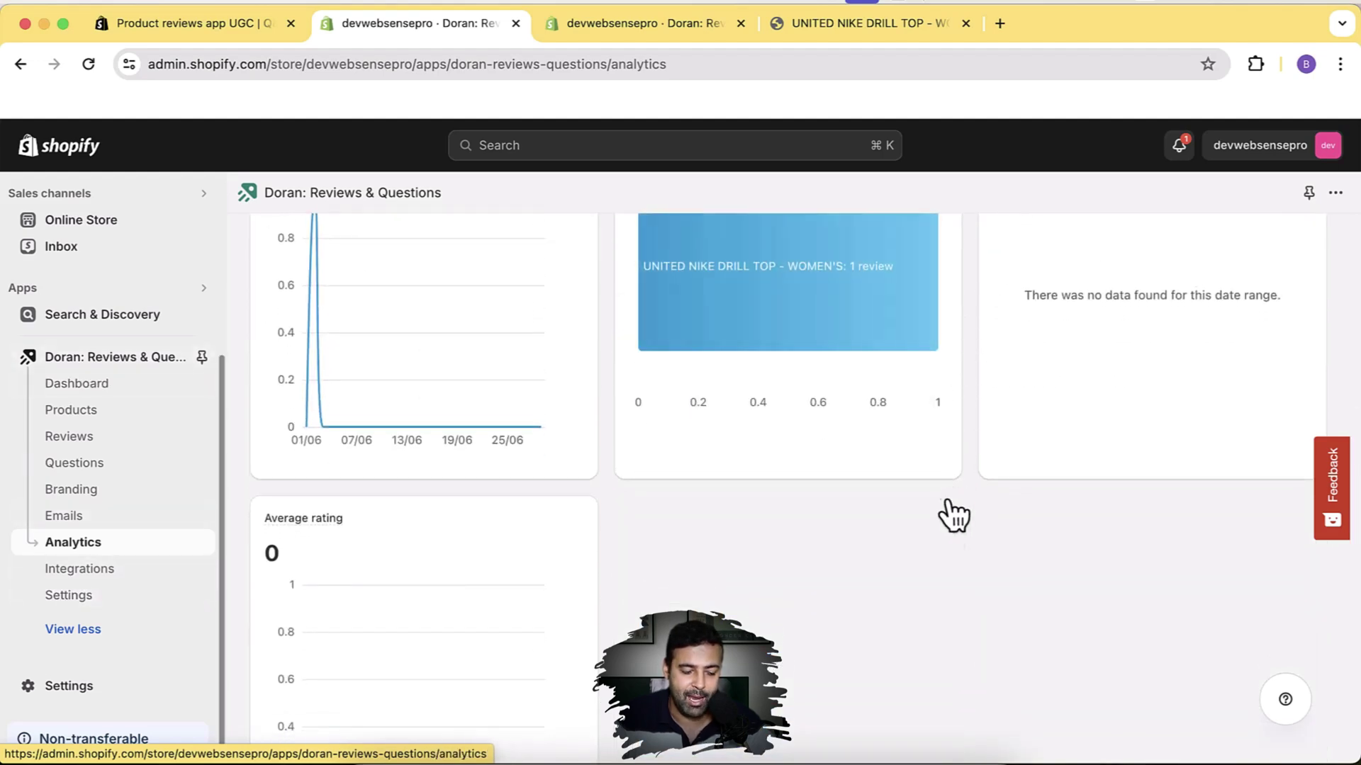
{"action": "scroll", "coordinate": [942, 632], "scroll_direction": "up", "scroll_amount": 10}
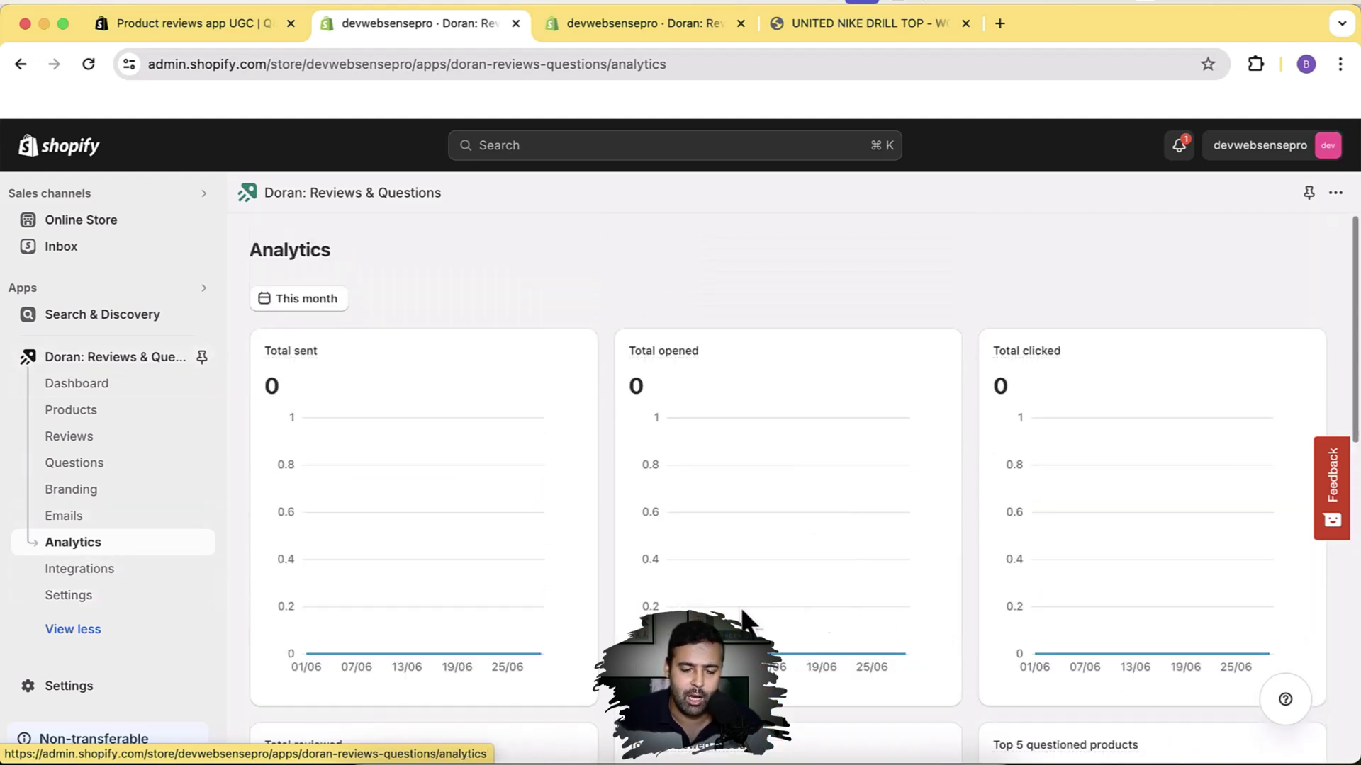
{"action": "left_click", "coordinate": [134, 588]}
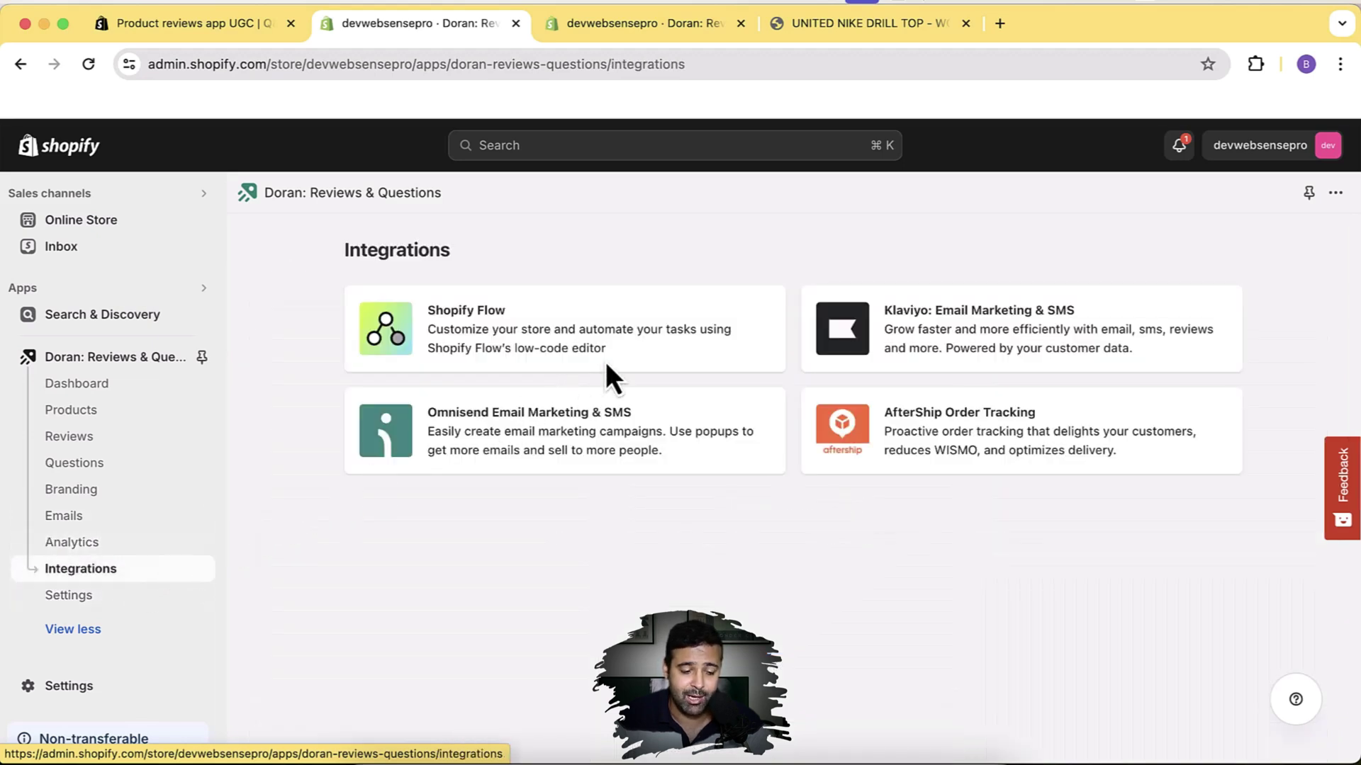